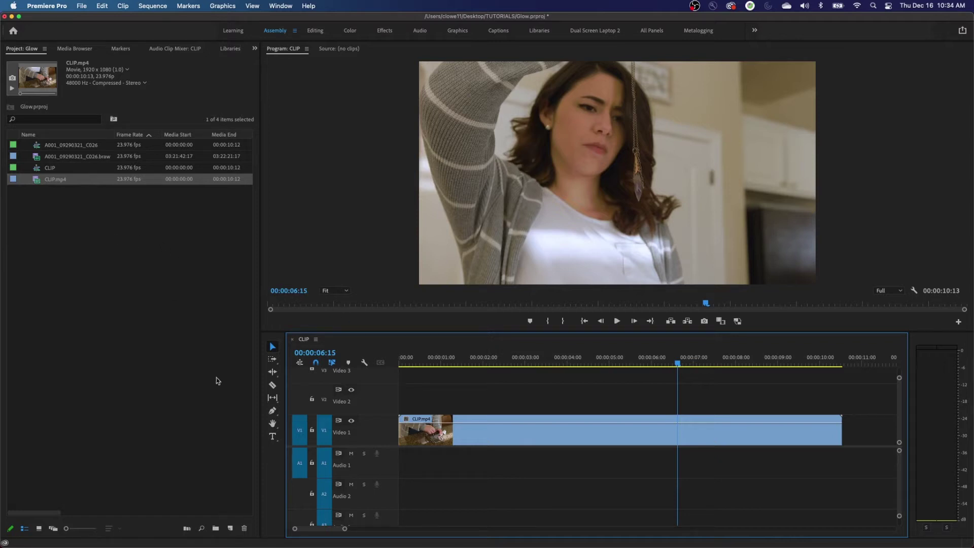
Skim through the A001_09290321_C026.braw source footage and play the CLIP sequence from its start.
double_click(75, 157)
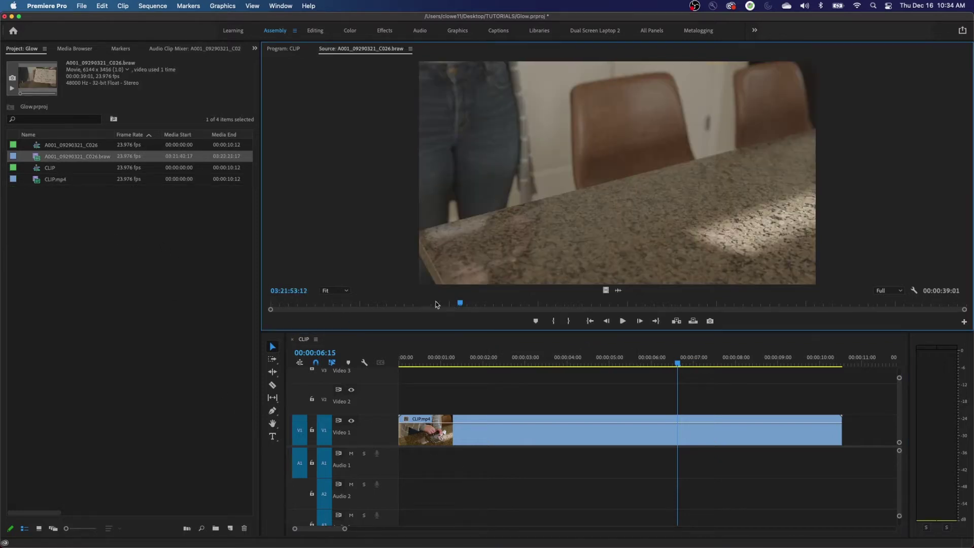
drag(454, 305, 743, 307)
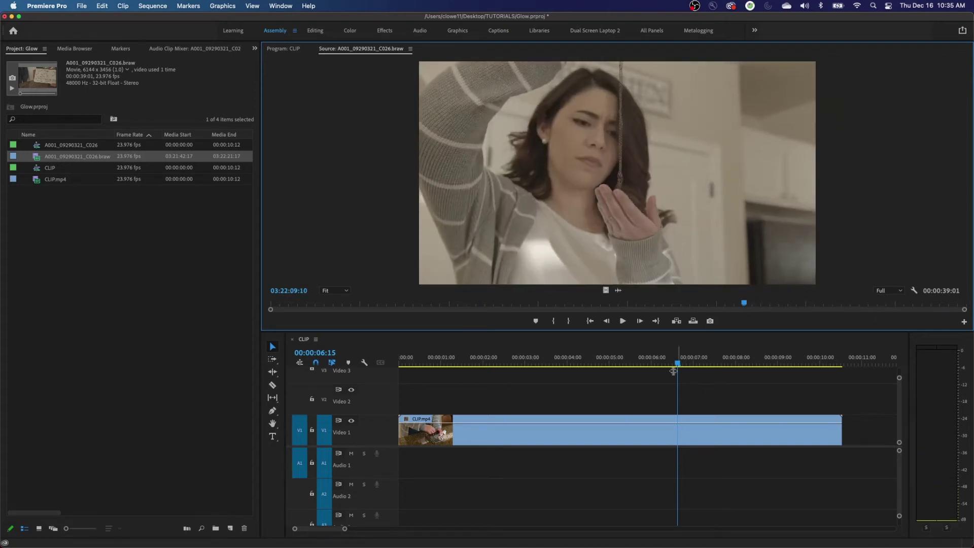
drag(667, 361, 383, 363)
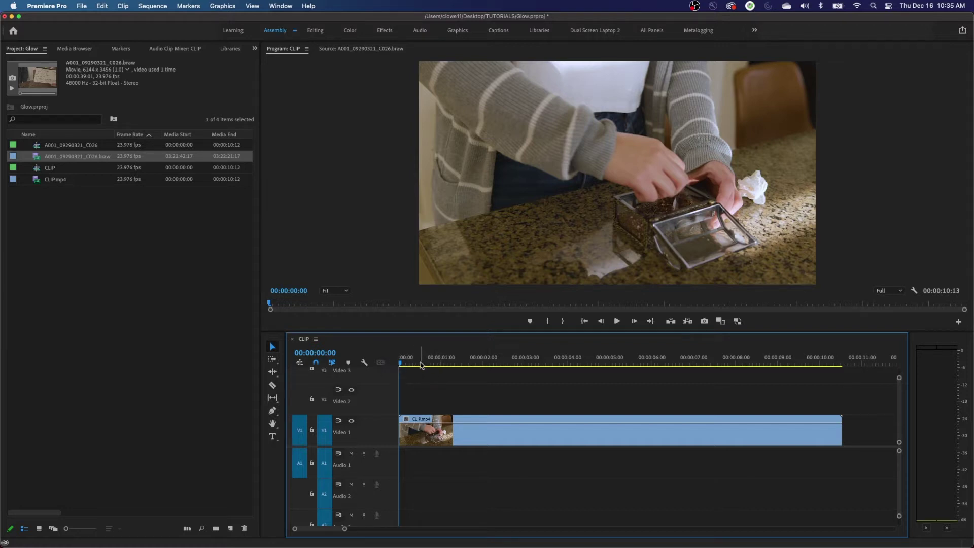
key(space)
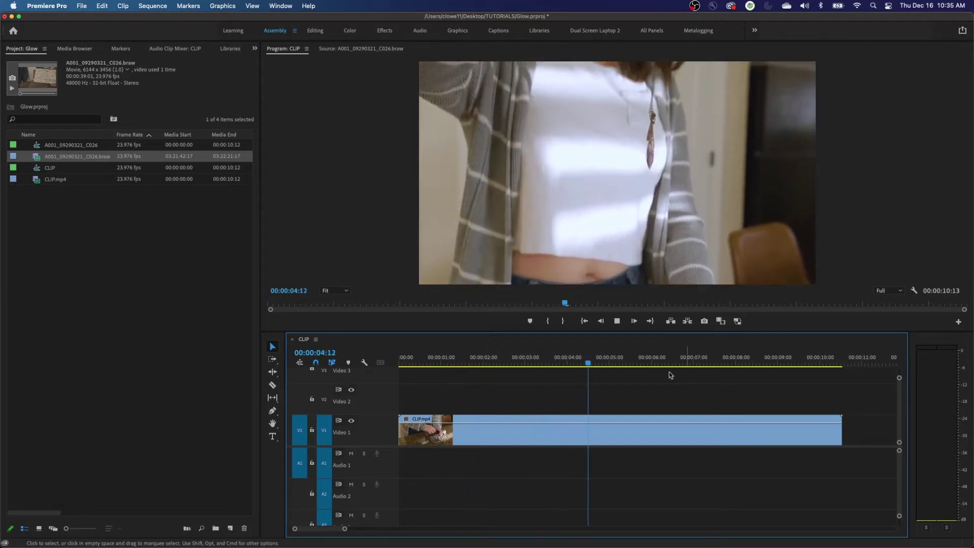
key(space)
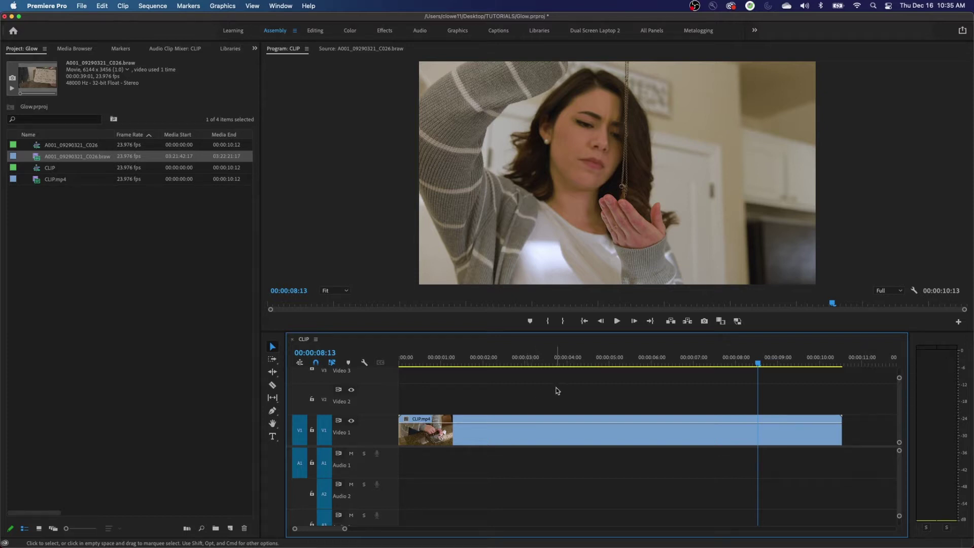
Replace the sequence's CLIP.mp4 with an After Effects composition, saving the new project in Downloads as GLOW.
right_click(567, 431)
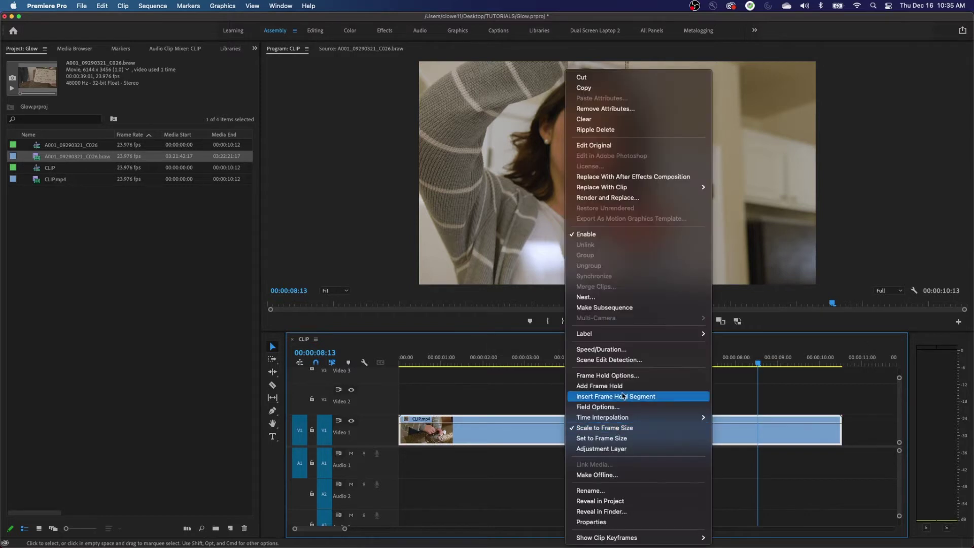
click(631, 177)
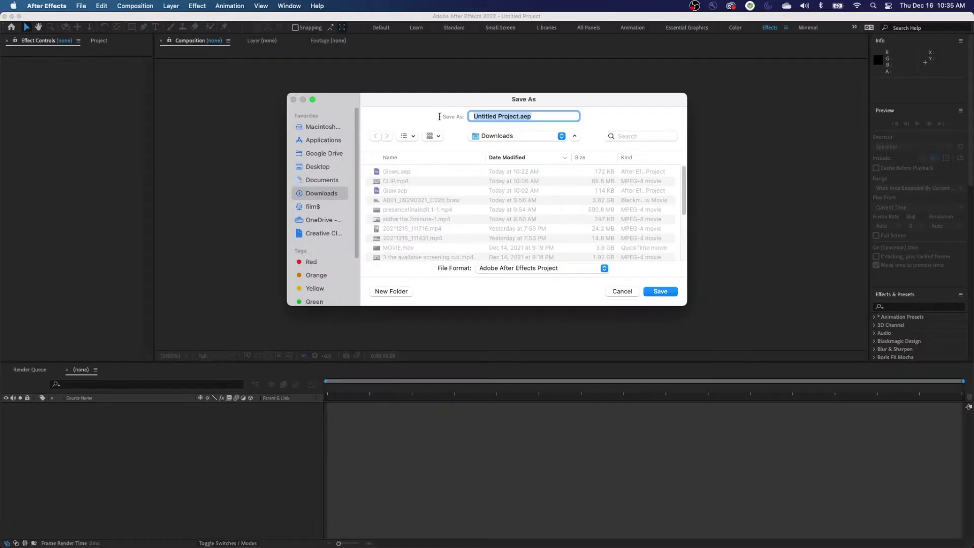
text(GLOW)
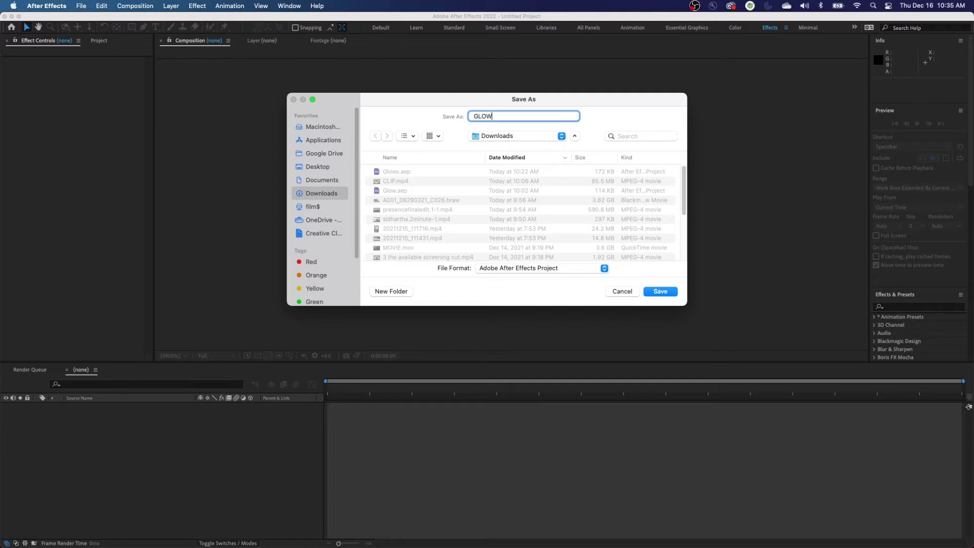
key(Return)
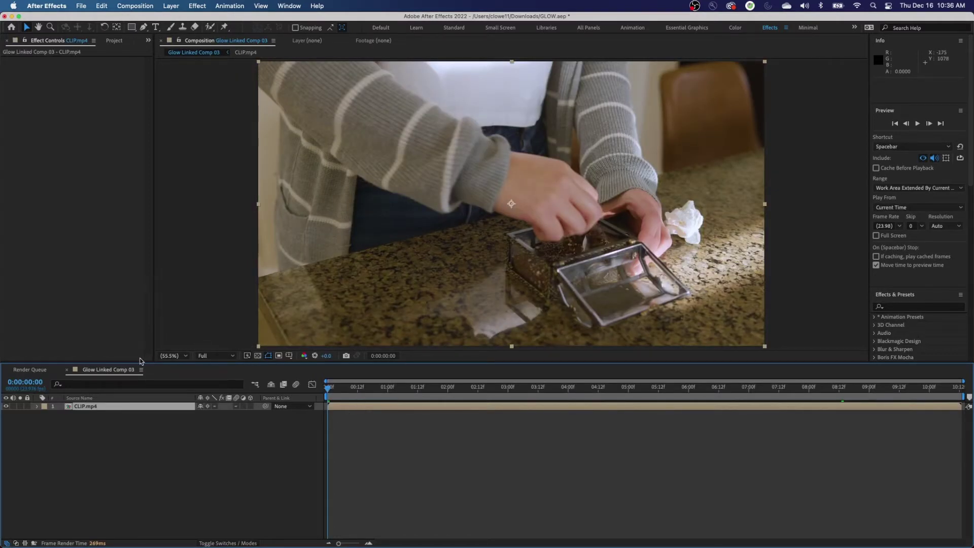
Scrub through the linked composition and park the playhead at 0:00:07:00, where the amulet hangs above the hand.
key(super+0)
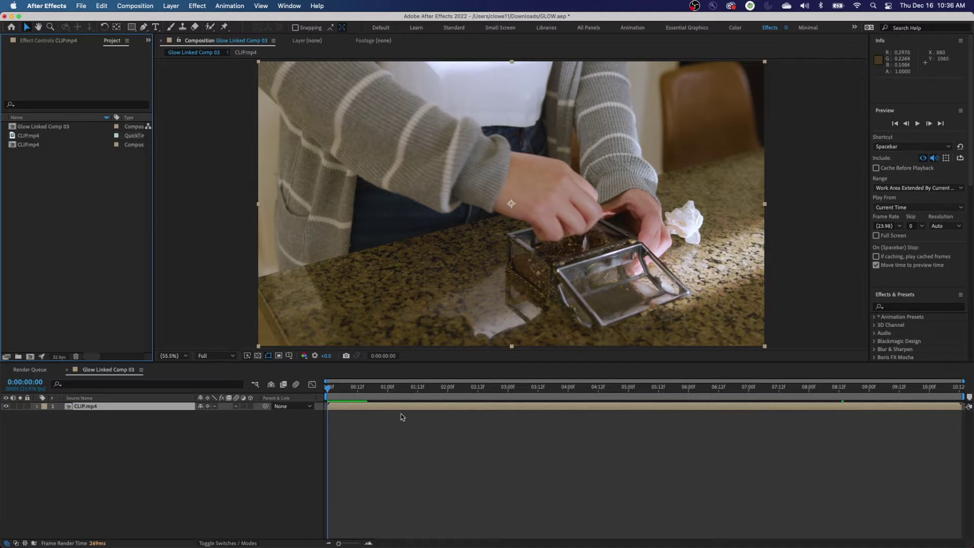
drag(397, 388, 605, 388)
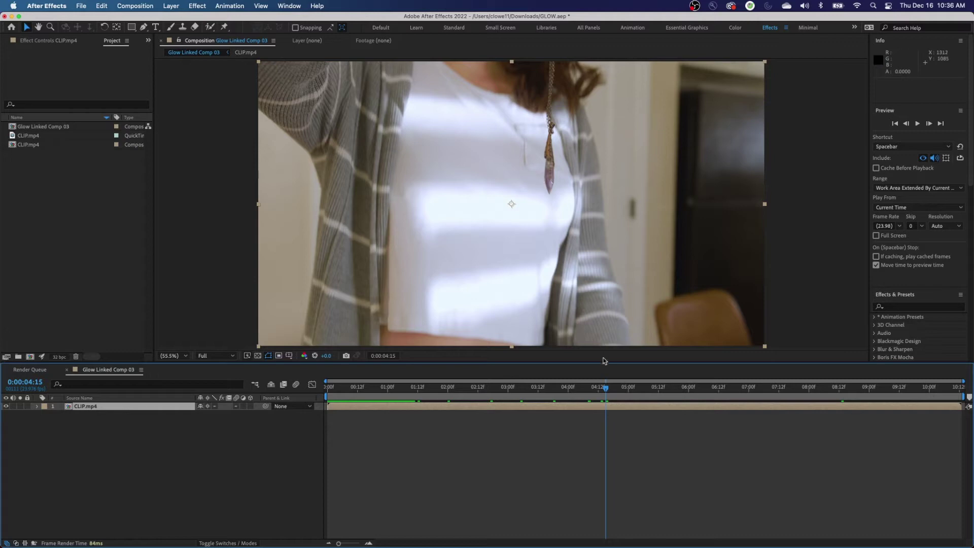
drag(615, 388, 735, 356)
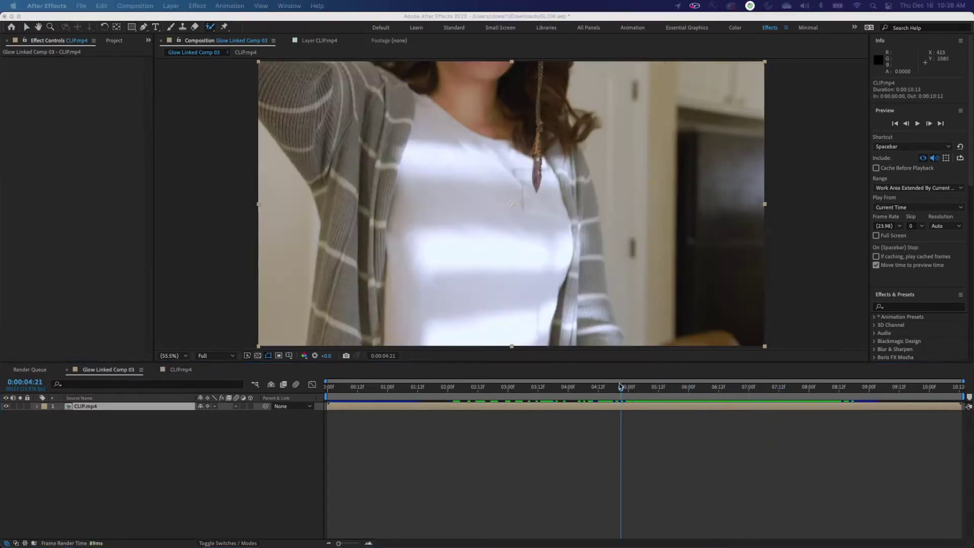
drag(637, 396, 750, 407)
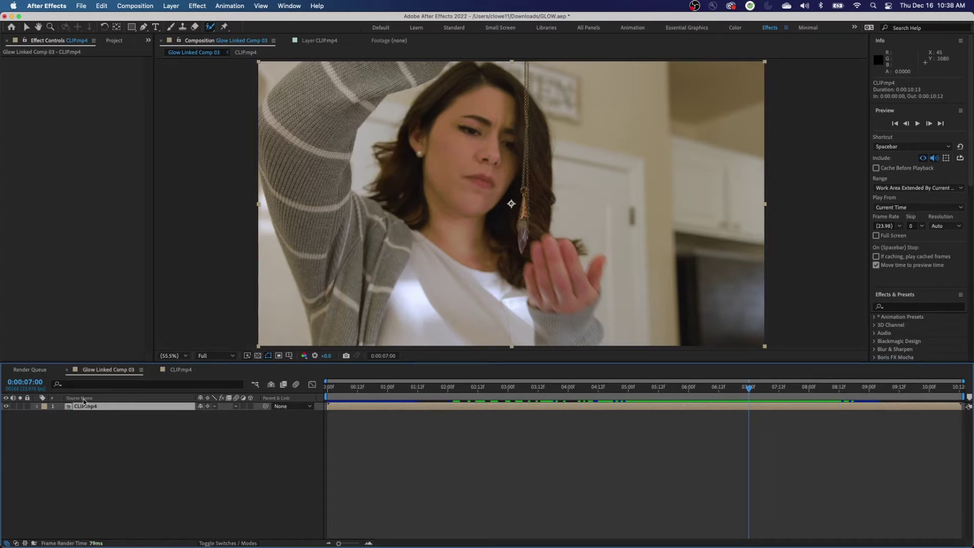
Duplicate the CLIP.mp4 layer, naming the upper copy AMULET and the lower one BACKGROUND.
key(super+d)
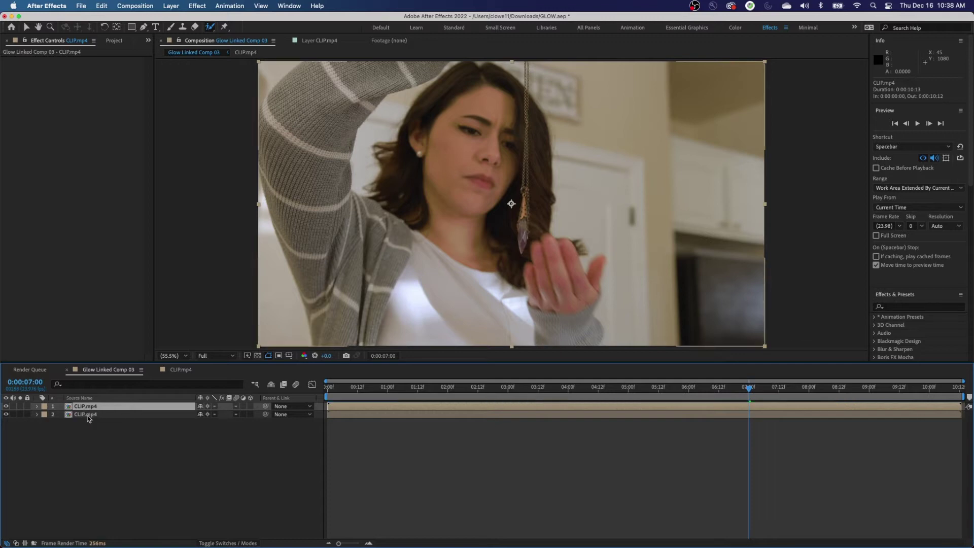
key(Return)
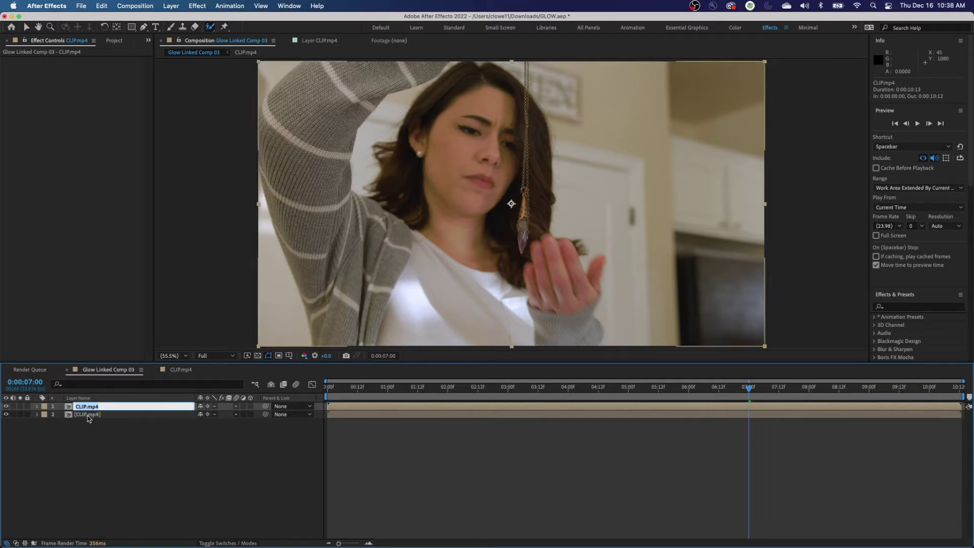
text(AMULET)
click(82, 415)
key(Return)
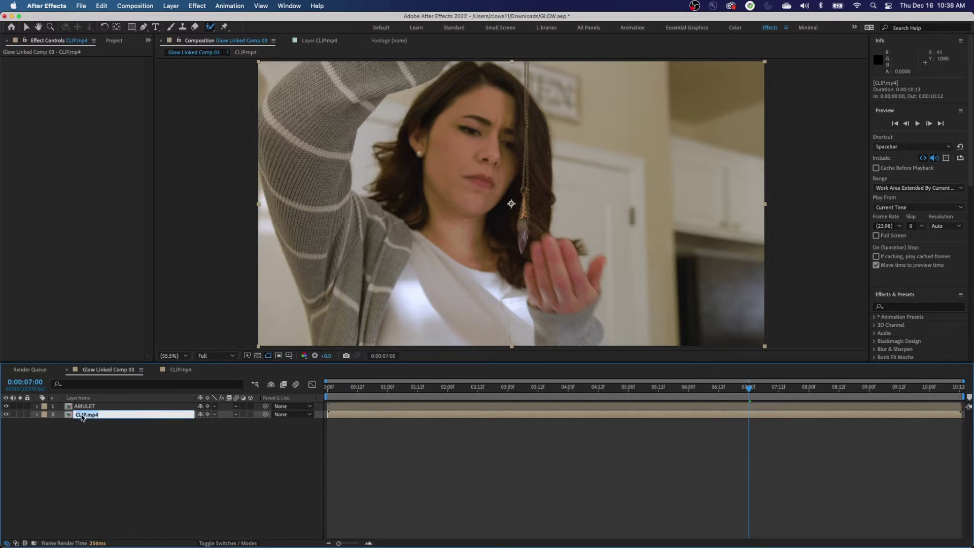
text(BACKGROUND)
key(Return)
Draw a closed five-point Pen tool mask around the amulet's purple crystal on the AMULET layer.
click(57, 406)
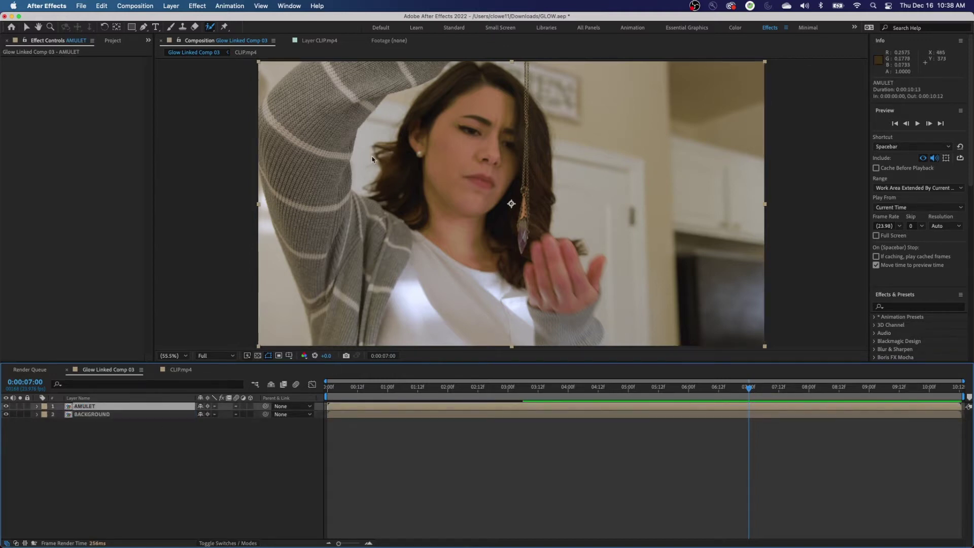
click(143, 28)
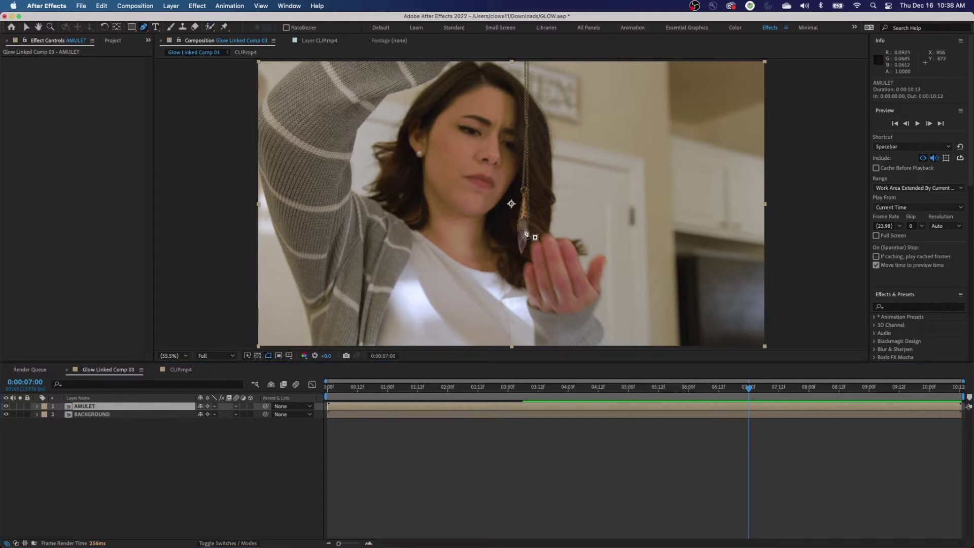
scroll(529, 237, up, 3)
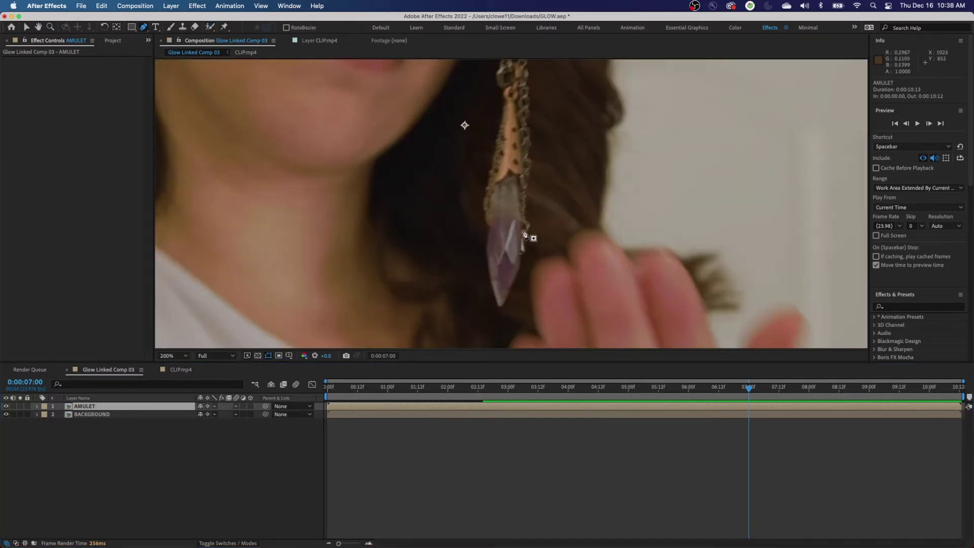
click(495, 192)
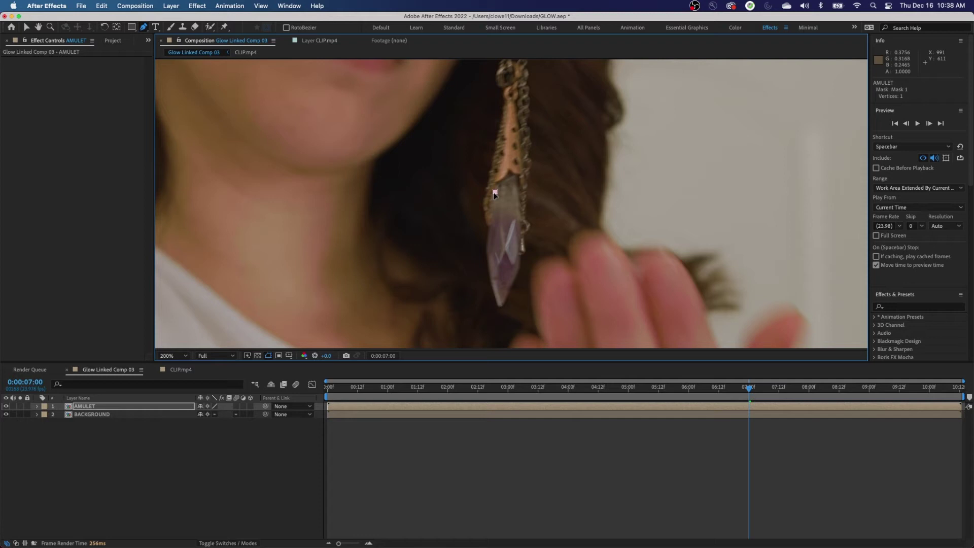
click(487, 246)
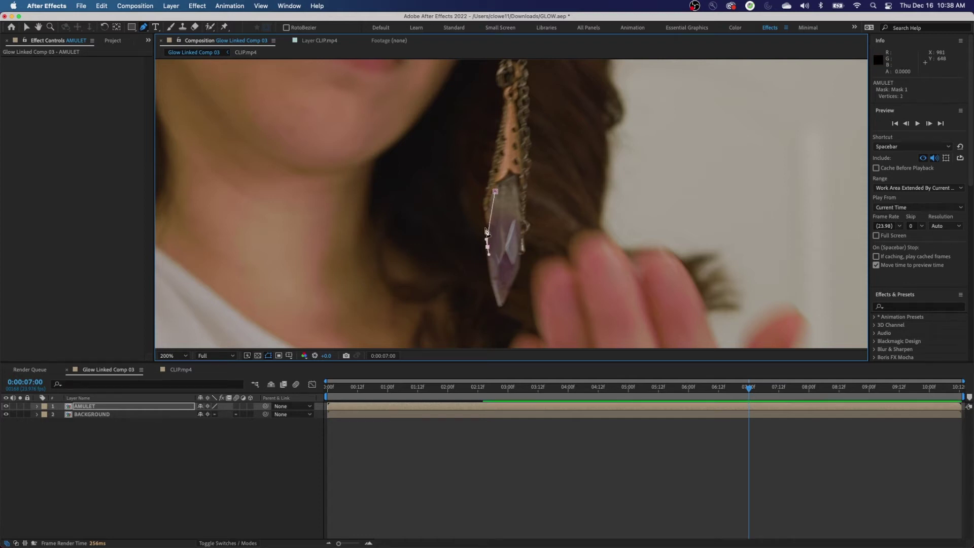
click(498, 305)
drag(501, 310, 503, 308)
click(520, 264)
click(517, 177)
click(496, 193)
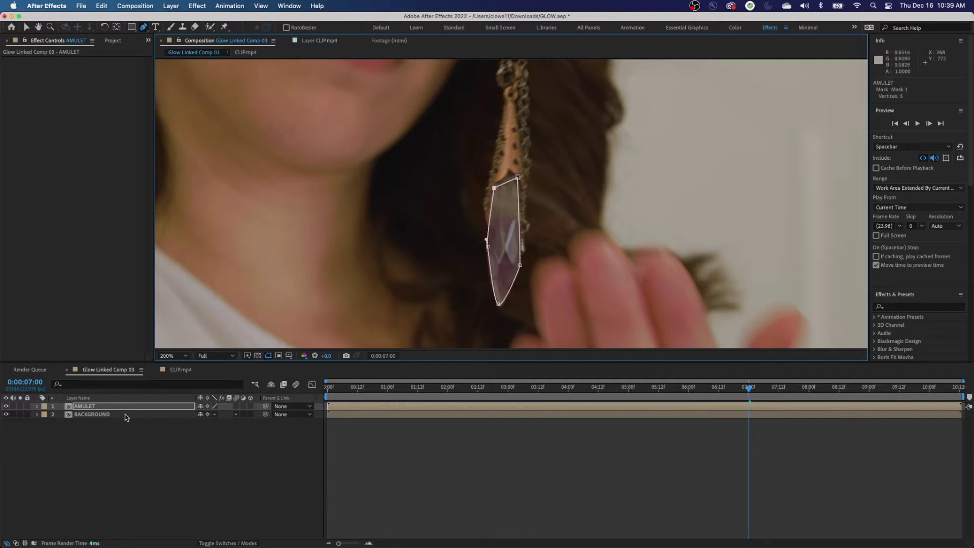
Check the crystal mask with the BACKGROUND layer temporarily hidden, and fit the whole frame in view.
click(6, 415)
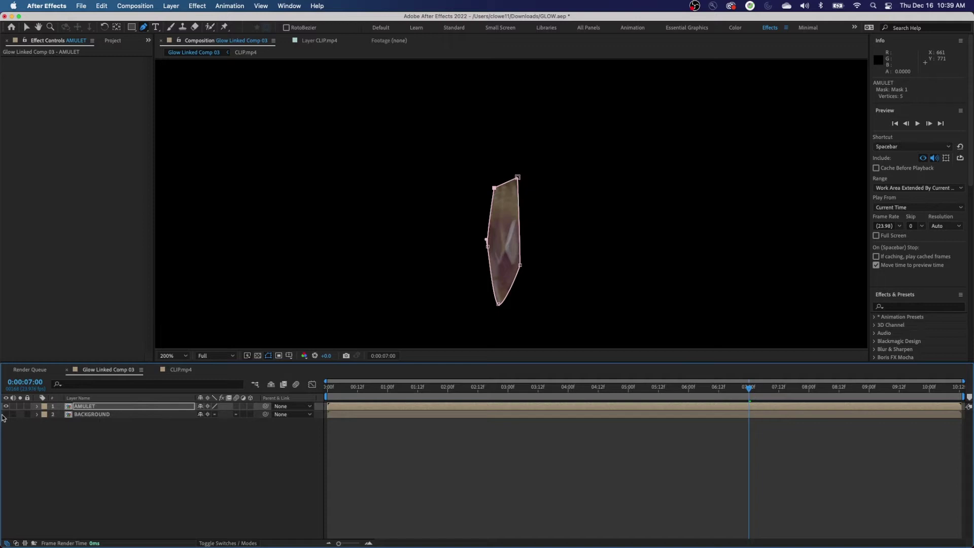
click(6, 414)
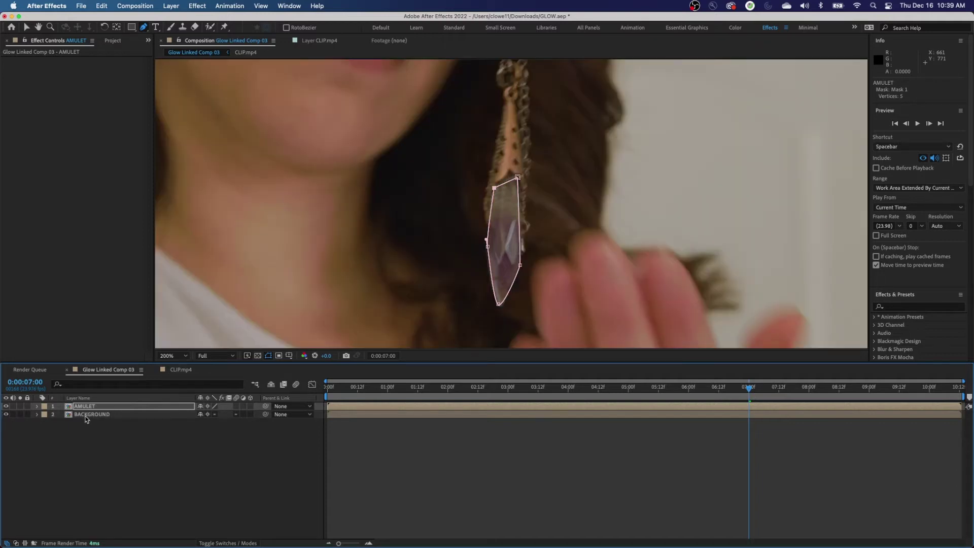
click(517, 176)
key(shift+slash)
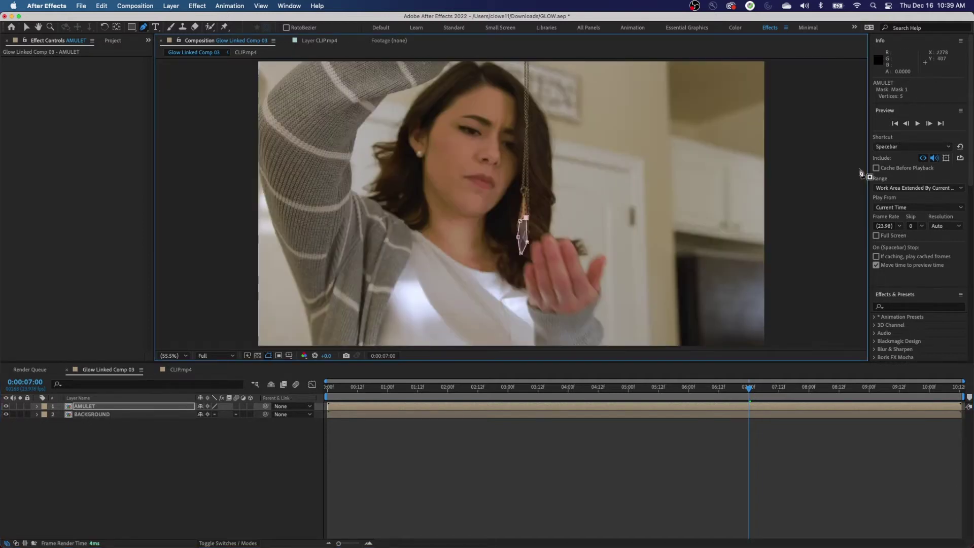
Track the AMULET layer's mask backward from 0:00:07:00 using the Position, Scale & Rotation method.
click(37, 406)
click(45, 415)
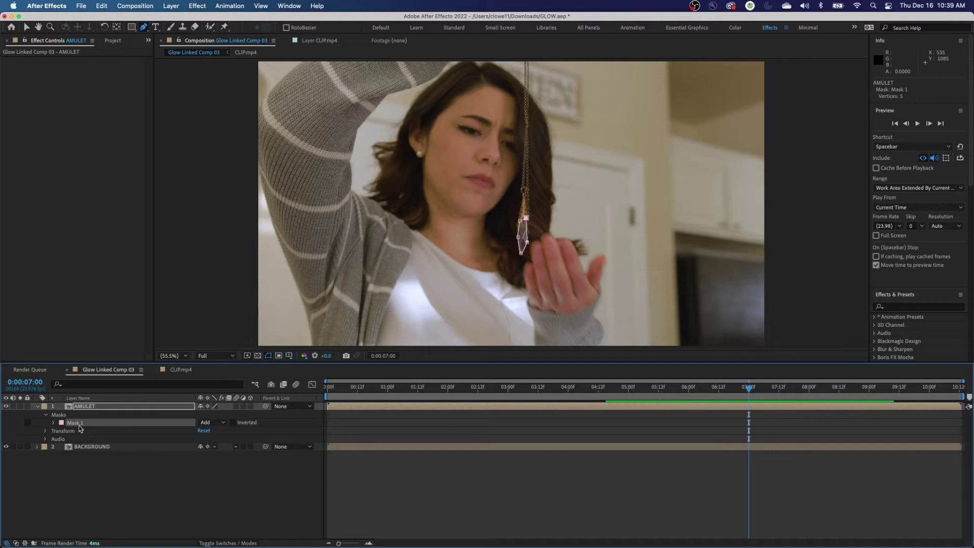
right_click(82, 427)
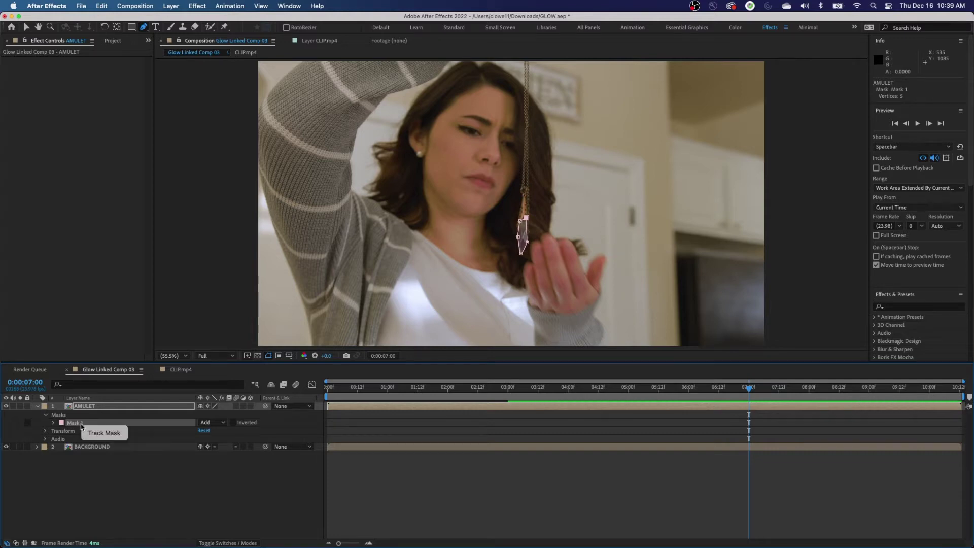
click(116, 431)
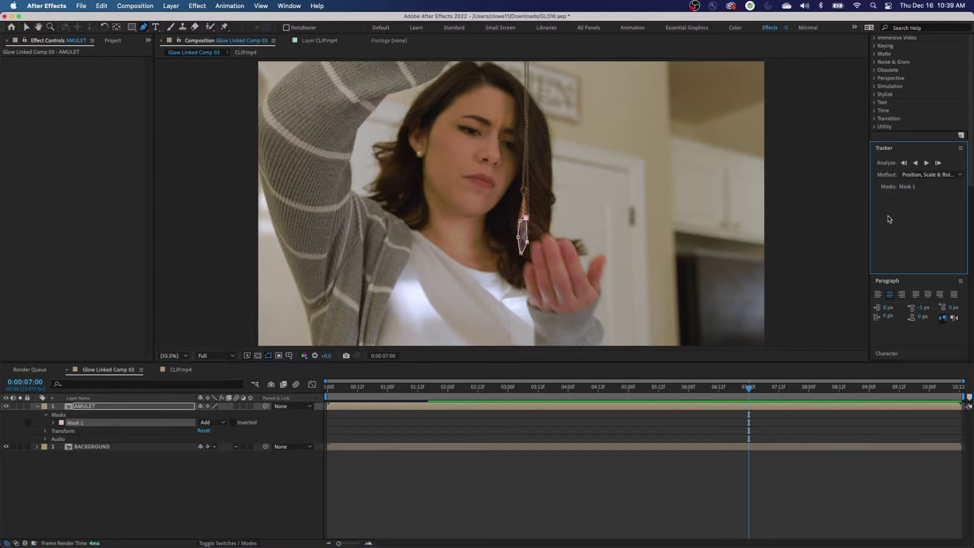
click(921, 175)
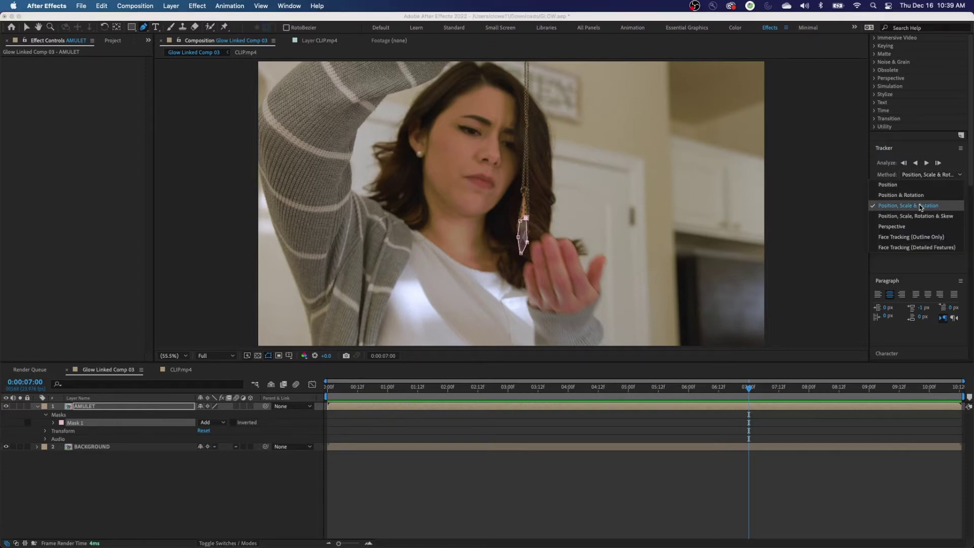
click(921, 206)
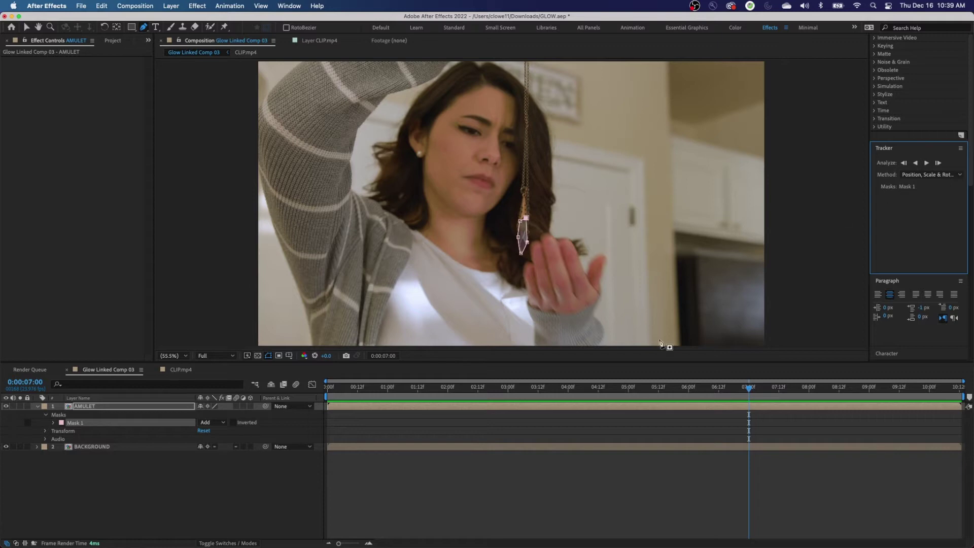
click(917, 164)
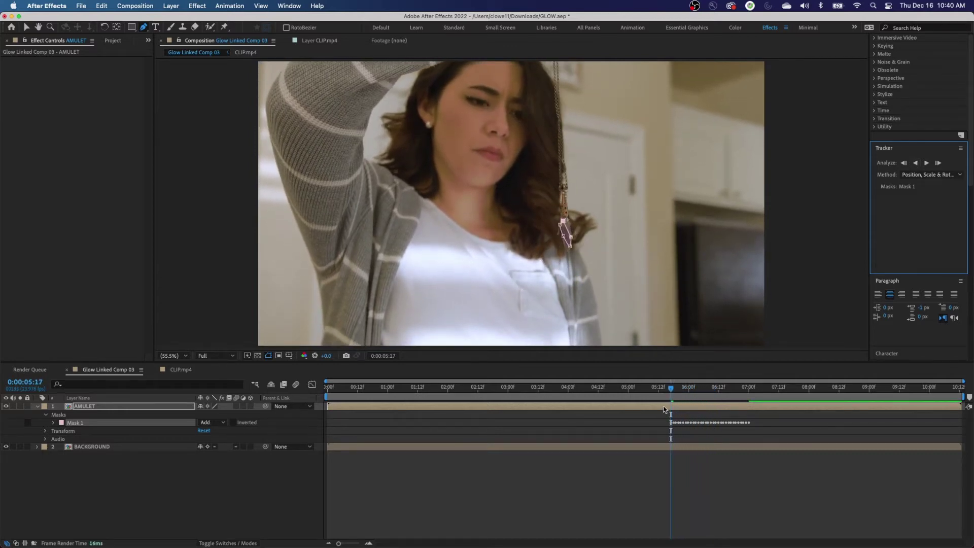
Preview the tracked mask, expand Mask 1's properties, and delete its Mask Path keyframes from before 0:00:06:10.
key(space)
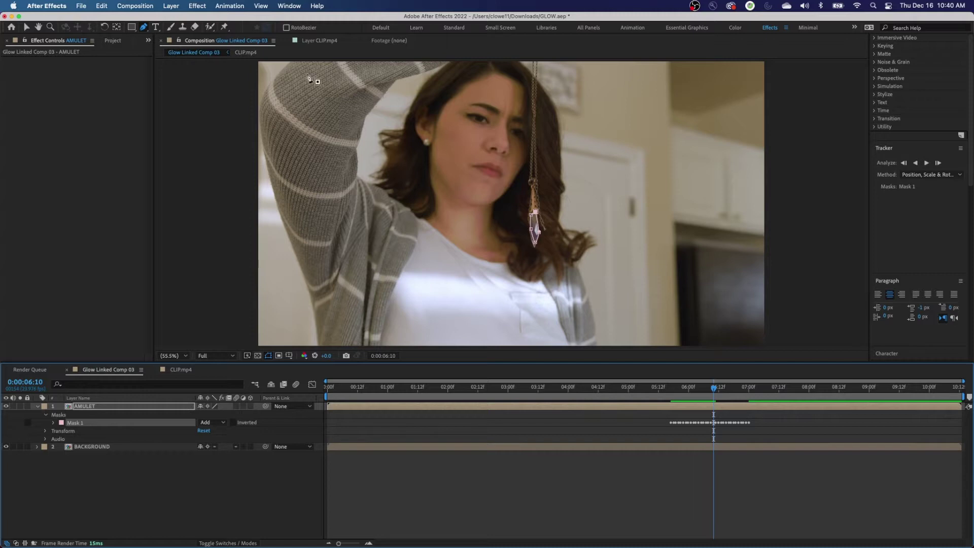
click(27, 27)
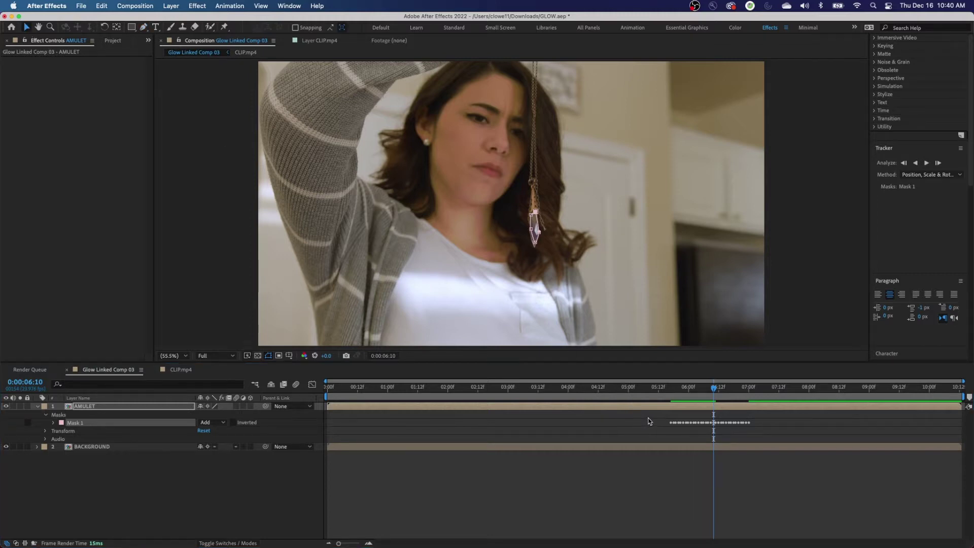
drag(649, 421, 693, 431)
click(51, 423)
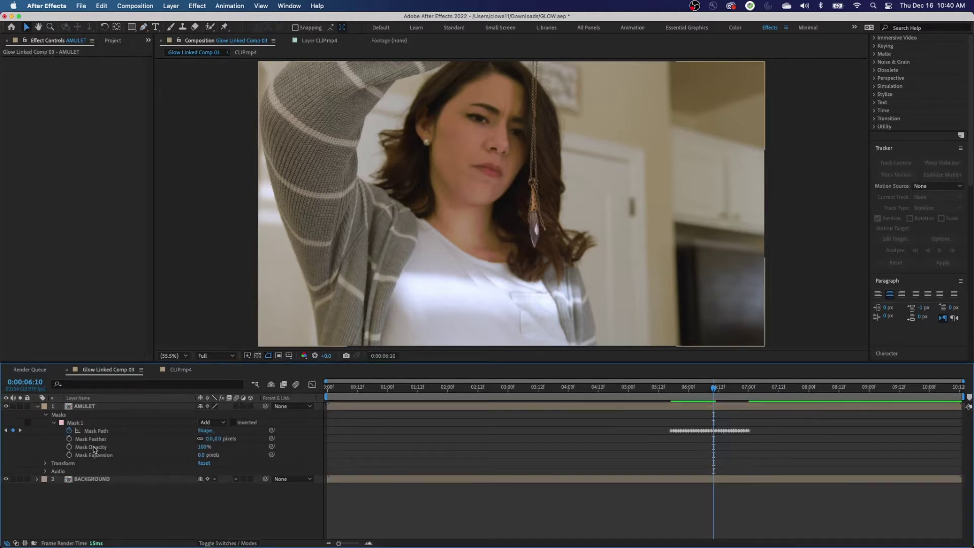
drag(650, 421, 711, 440)
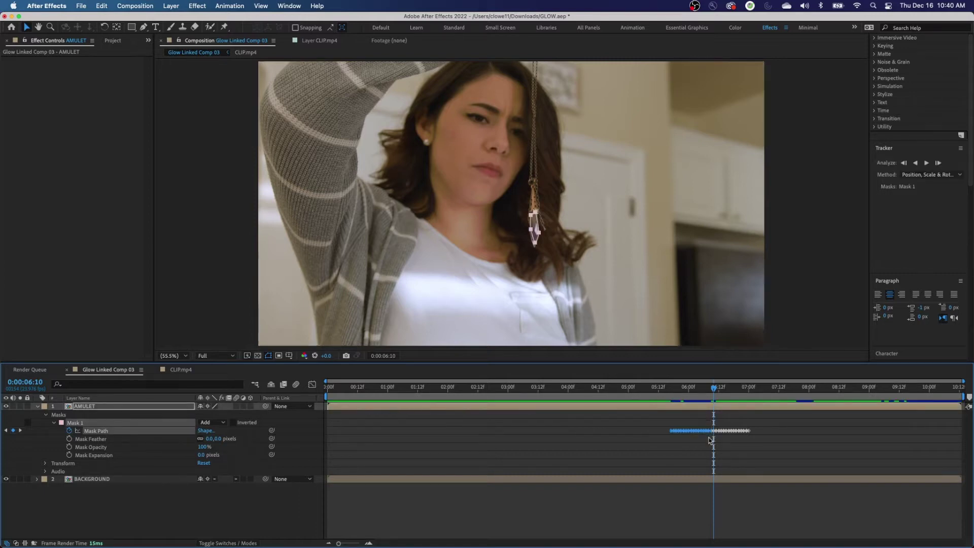
key(Delete)
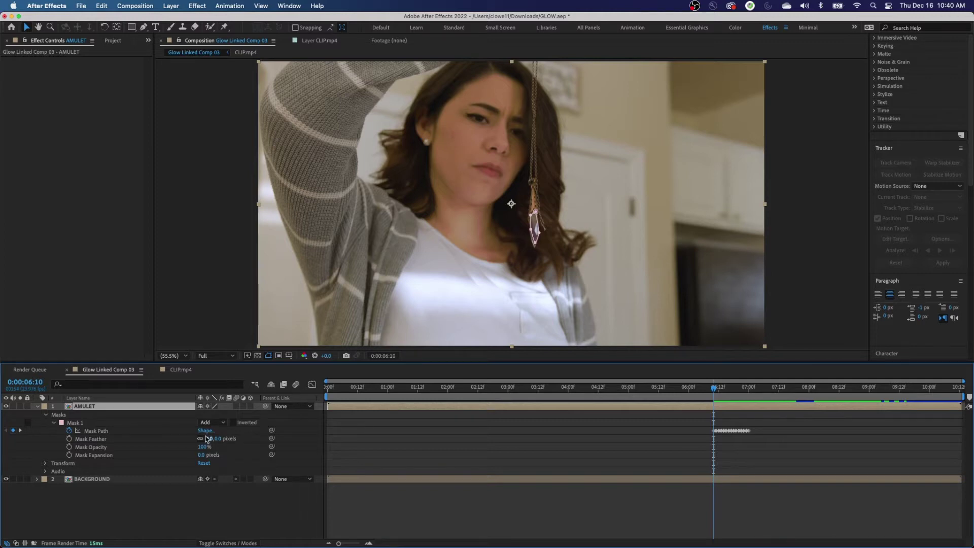
Track Mask 1 backward one frame at a time from 0:00:06:10 to 0:00:06:06.
click(75, 422)
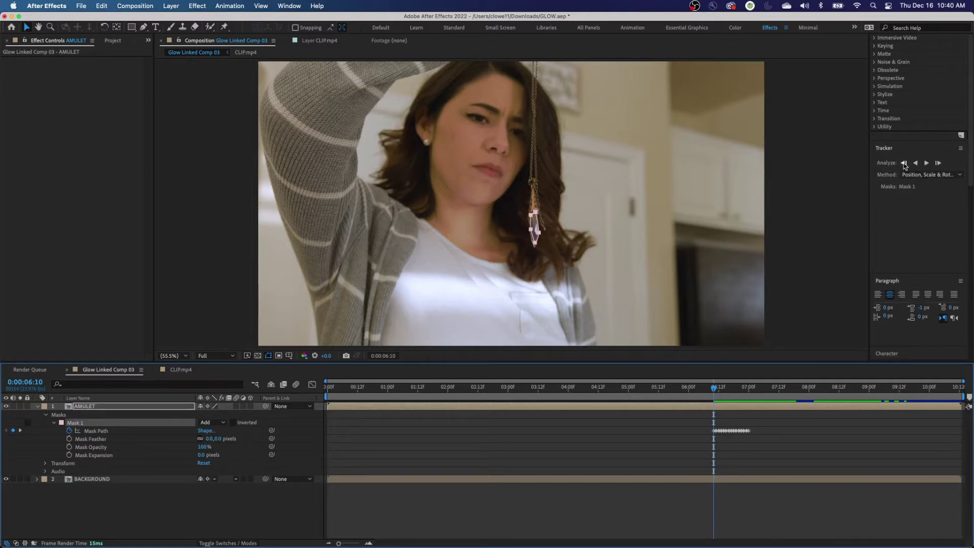
click(904, 162)
click(903, 163)
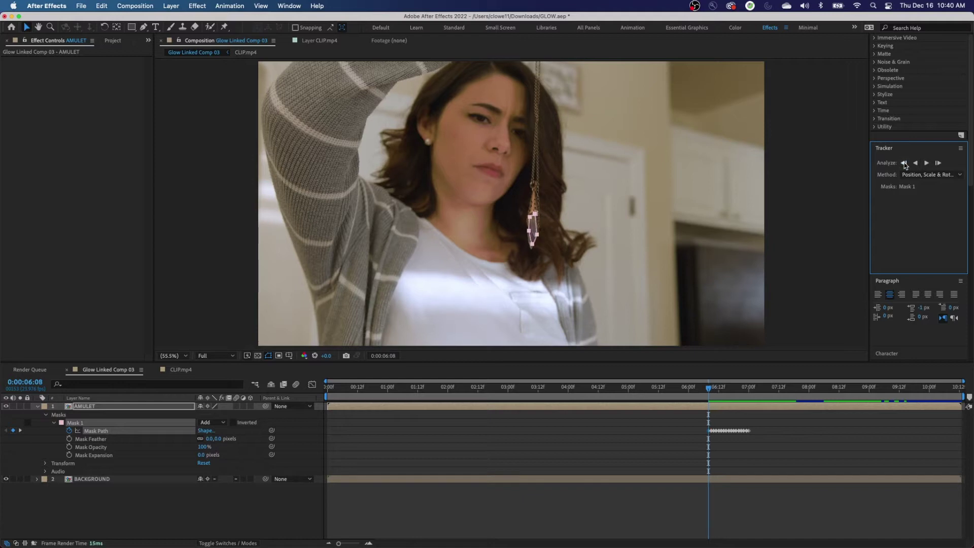
click(903, 163)
click(903, 163)
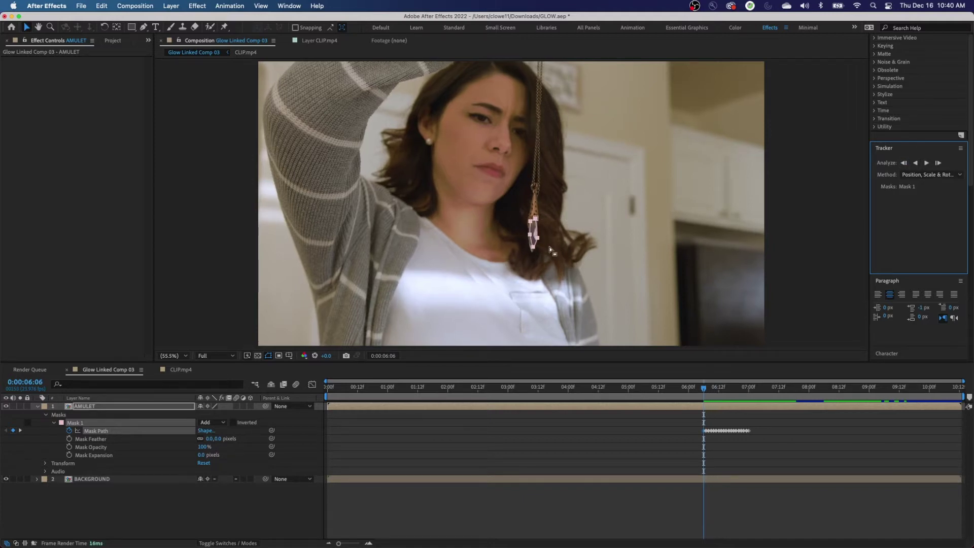
Reshape Mask 1 at 0:00:06:06 by moving its tip, side and upper points onto the crystal's edges.
scroll(534, 236, up, 4)
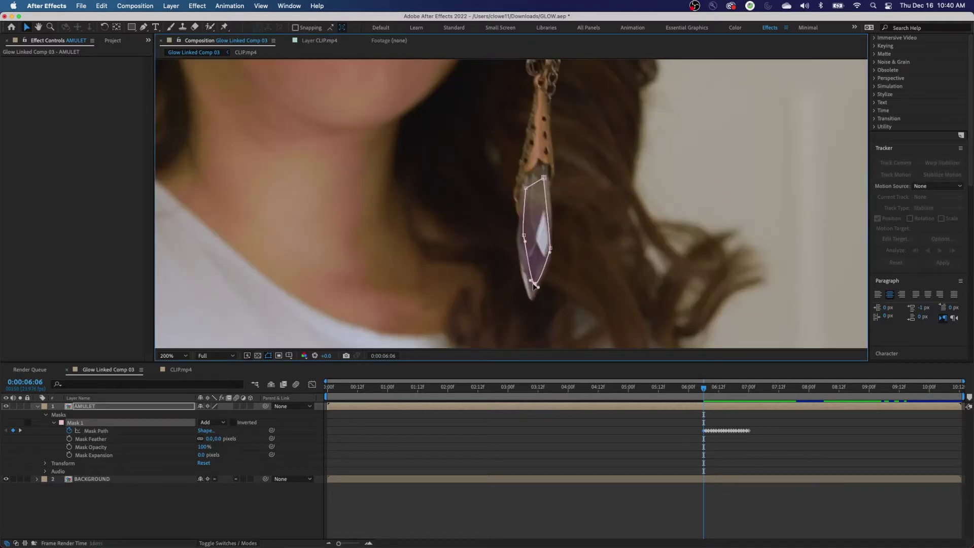
drag(535, 280, 531, 299)
drag(524, 236, 552, 243)
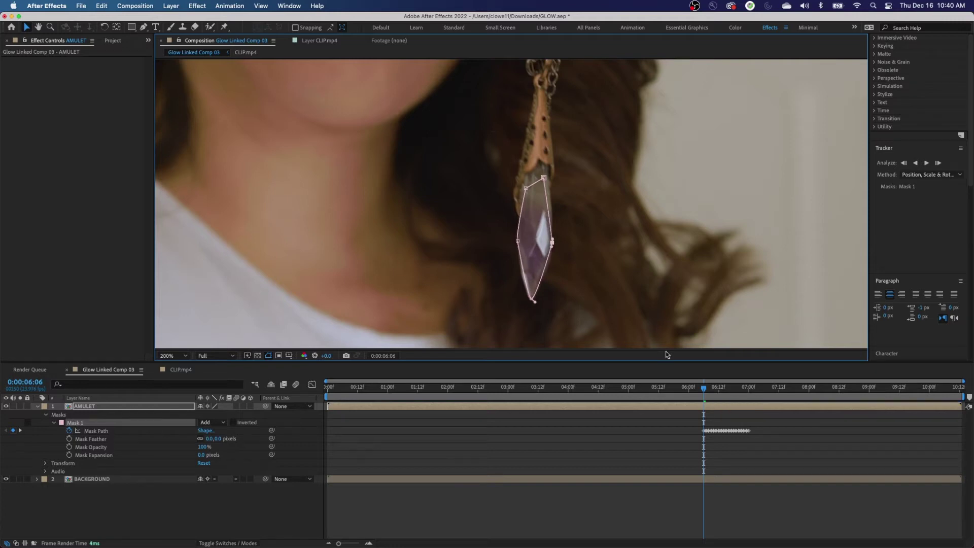
drag(544, 178, 548, 173)
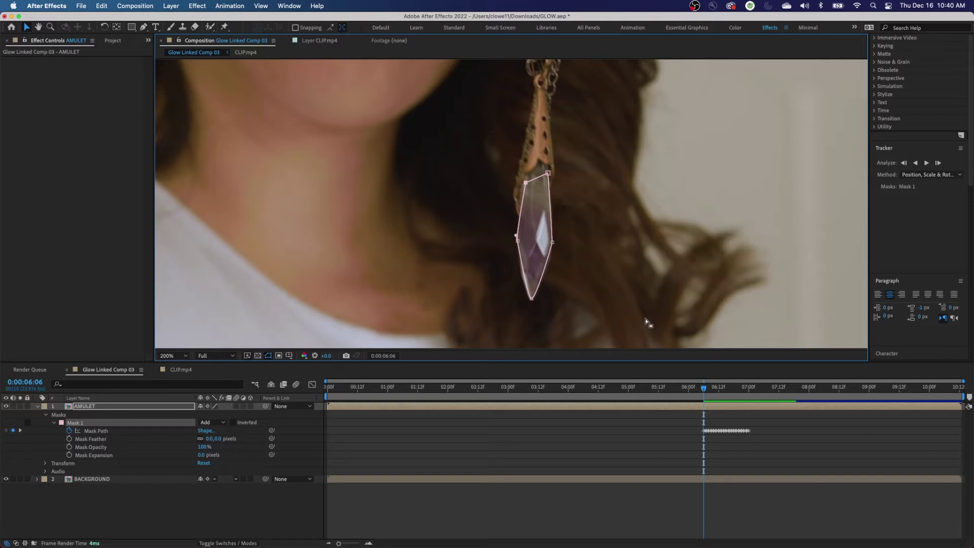
Refit the mask's lower tip and side points to the crystal's outline at 0:00:06:07 and 0:00:06:08.
key(Page_Down)
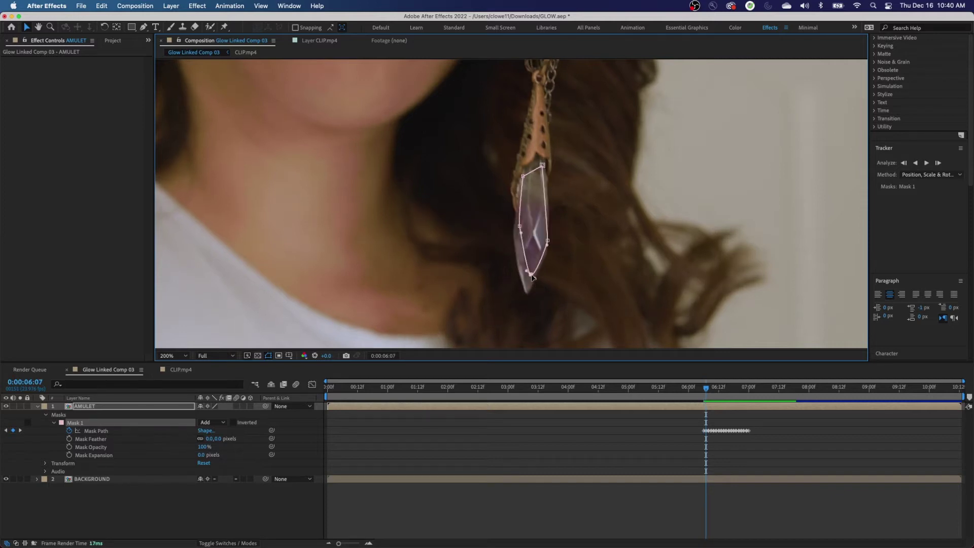
drag(531, 275, 526, 293)
drag(520, 227, 515, 235)
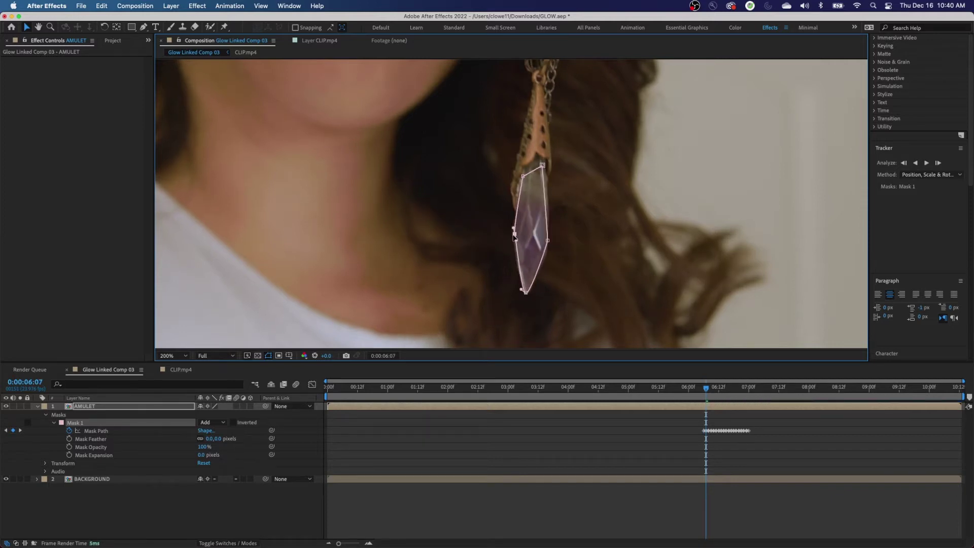
key(Page_Down)
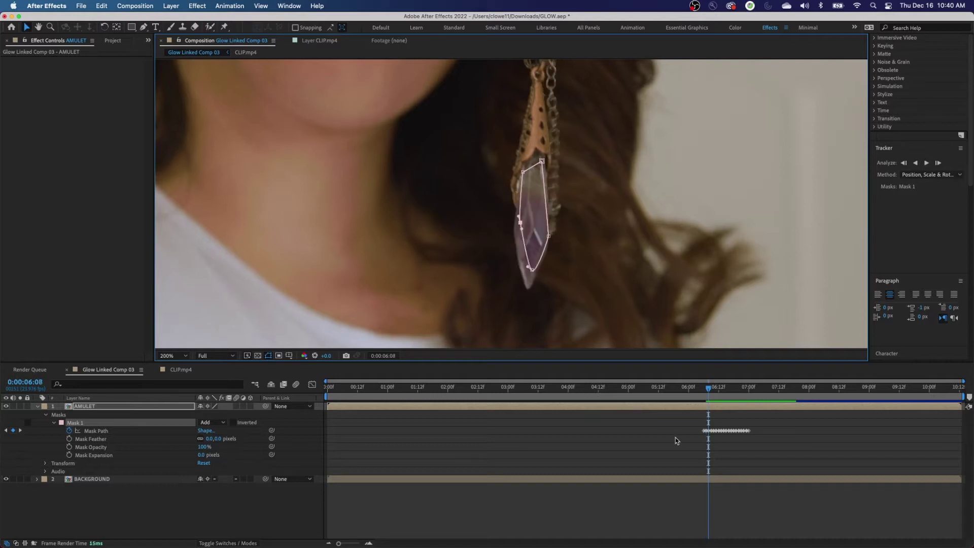
drag(533, 273, 527, 289)
drag(520, 223, 551, 252)
Move the mask's left side point outward to the crystal's edge at 0:00:06:14.
key(Page_Down)
key(Page_Down)
key(Page_Down)
key(Page_Down)
key(Page_Down)
key(Page_Down)
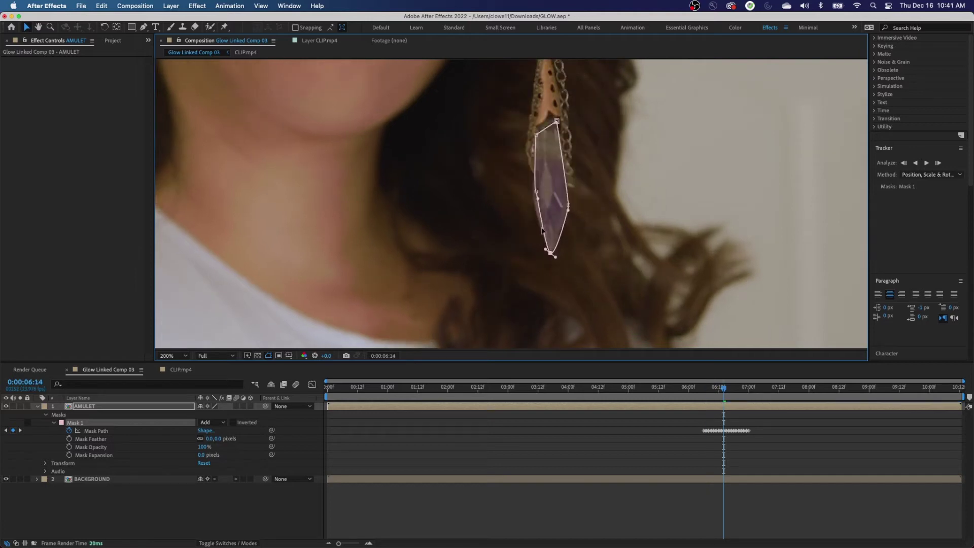
drag(537, 193, 532, 195)
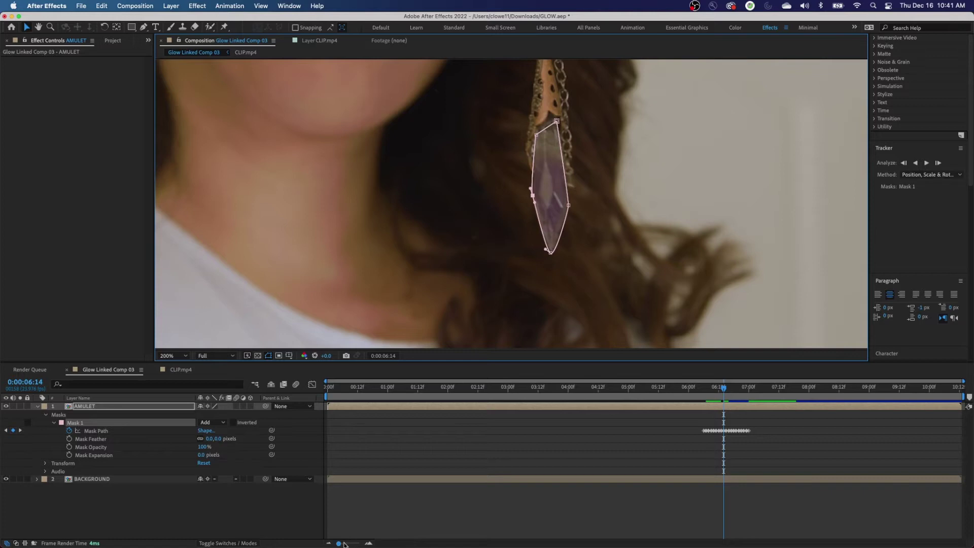
Examine the mask's fit on the crystal frame by frame from 0:00:06:14 back to 0:00:06:08, with the timeline magnified.
key(equal)
key(equal)
key(equal)
key(equal)
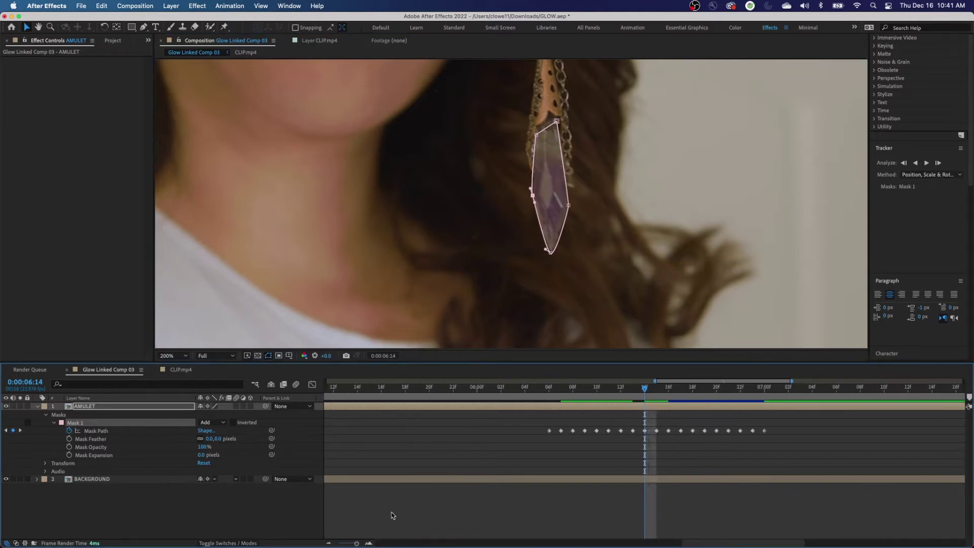
key(Page_Up)
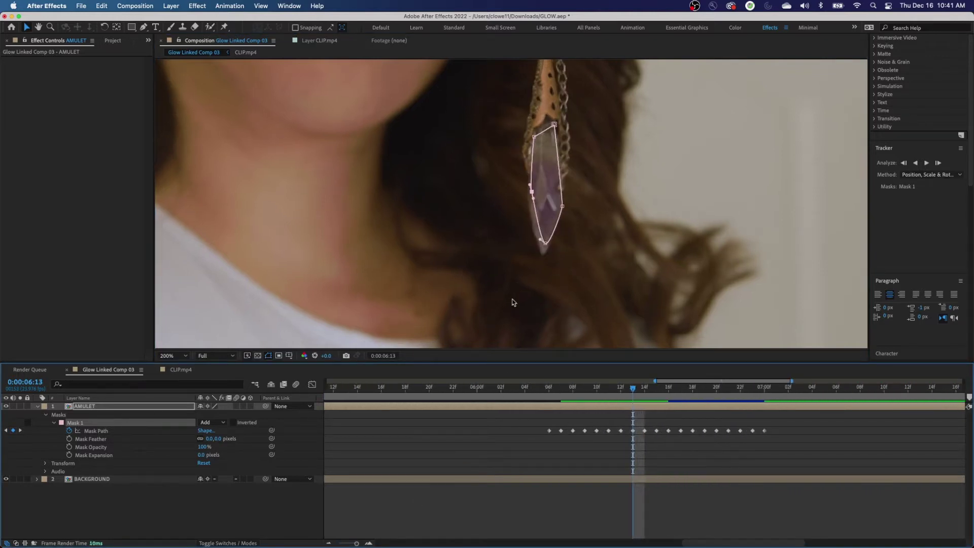
key(Page_Down)
key(Page_Up)
key(Page_Up)
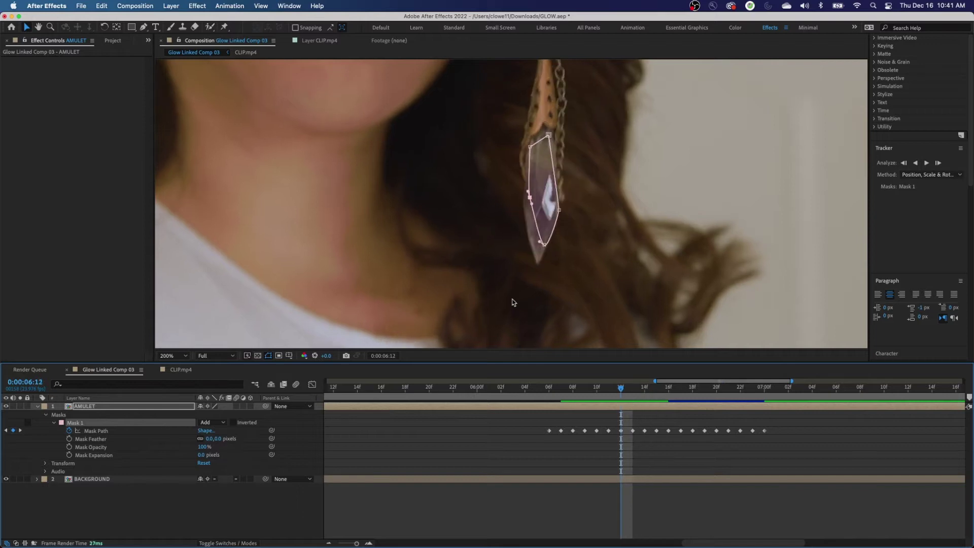
key(Page_Up)
key(Page_Up)
key(Page_Up)
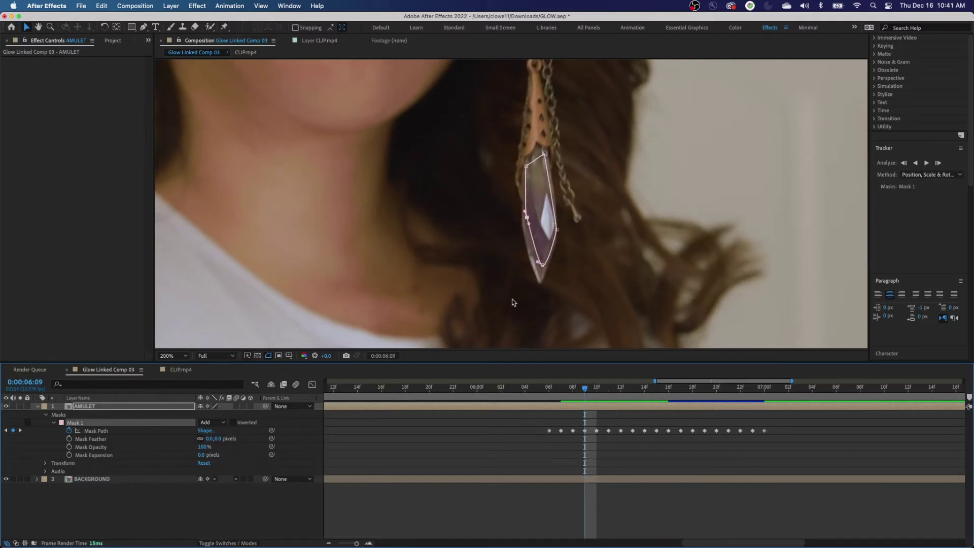
key(Page_Up)
key(period)
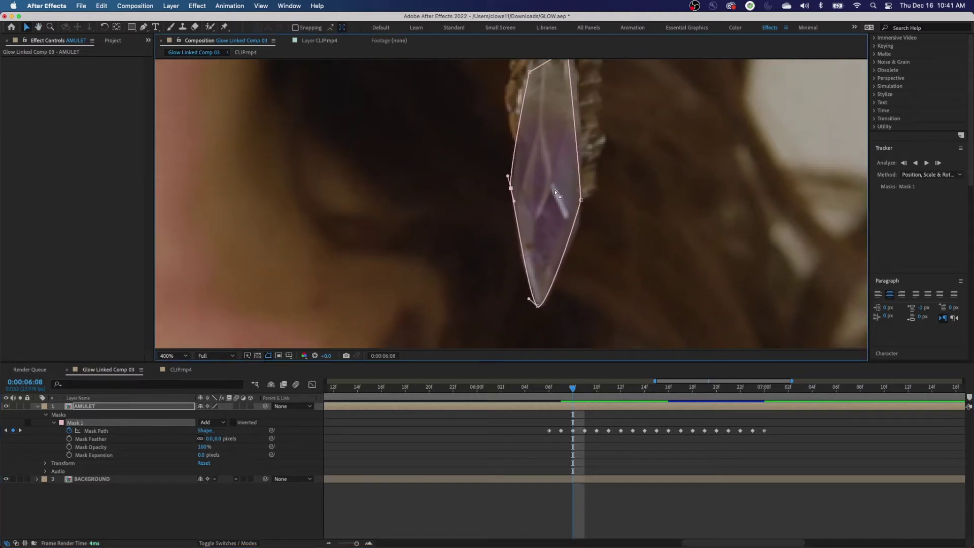
key(comma)
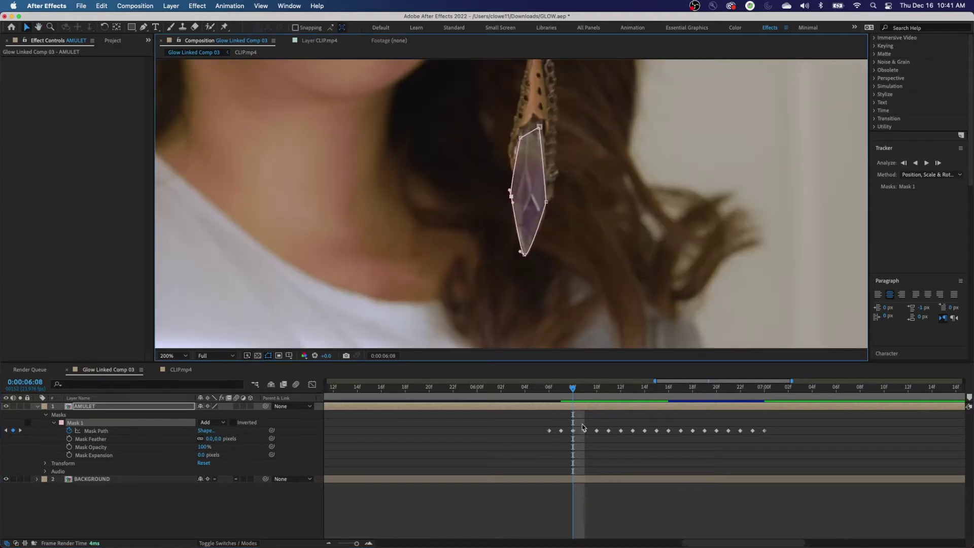
Delete the five Mask Path keyframes from 0:00:06:09 to 0:00:06:13.
key(Page_Down)
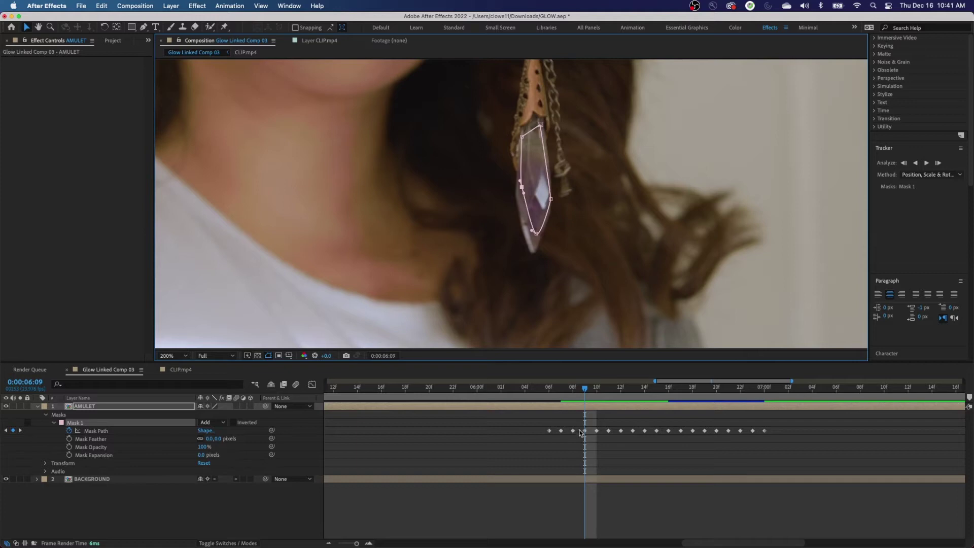
drag(583, 424, 634, 438)
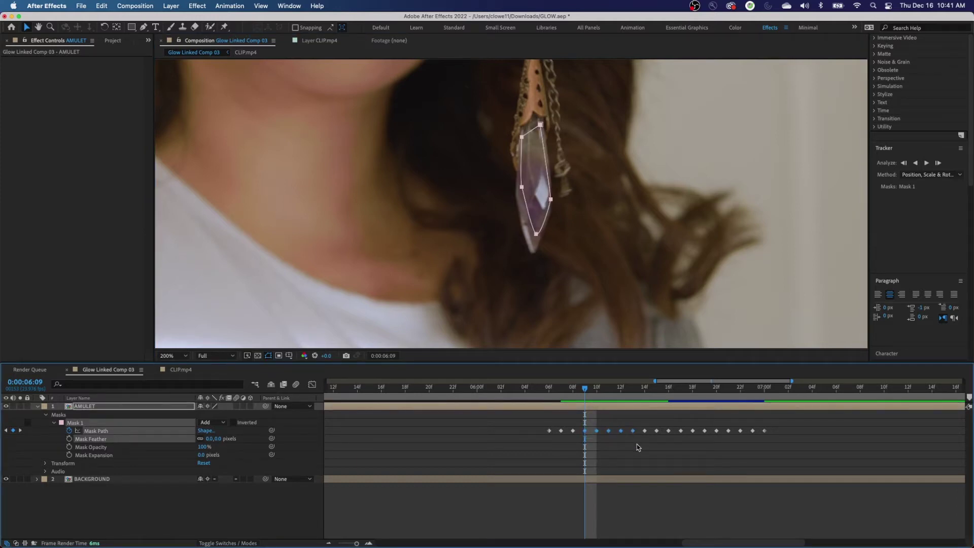
key(Delete)
Refit the mask's lower tip and right side point to the crystal at 0:00:06:12.
key(Page_Down)
key(Page_Down)
key(Page_Down)
key(Page_Down)
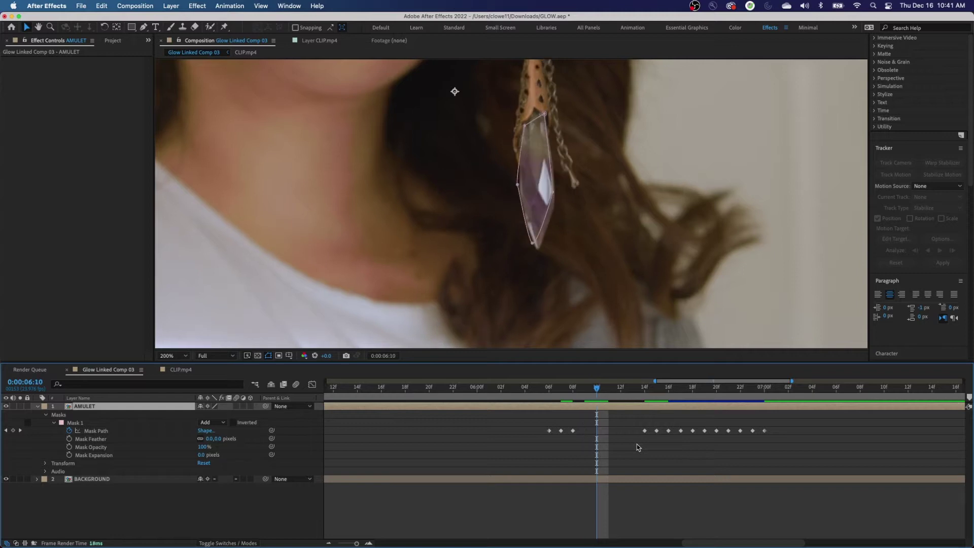
key(Page_Up)
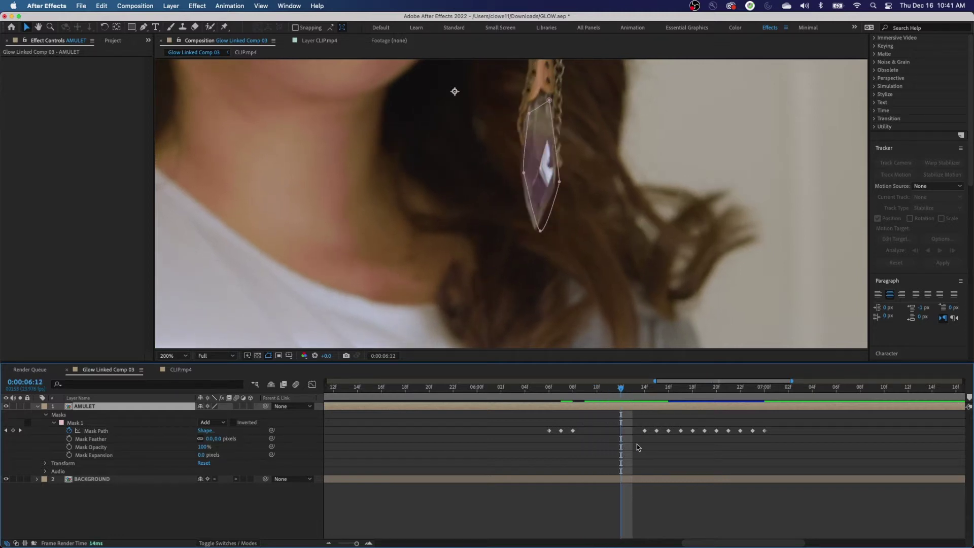
drag(543, 230, 533, 232)
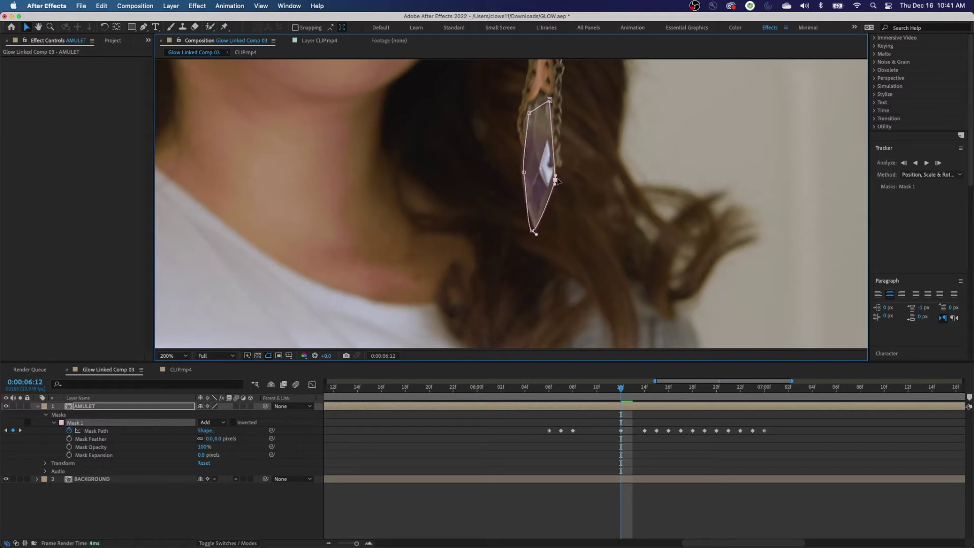
Adjust the mask's lower tip at 0:00:06:11 and its tip and right side at 0:00:06:10 to match the crystal.
key(Page_Down)
key(Page_Down)
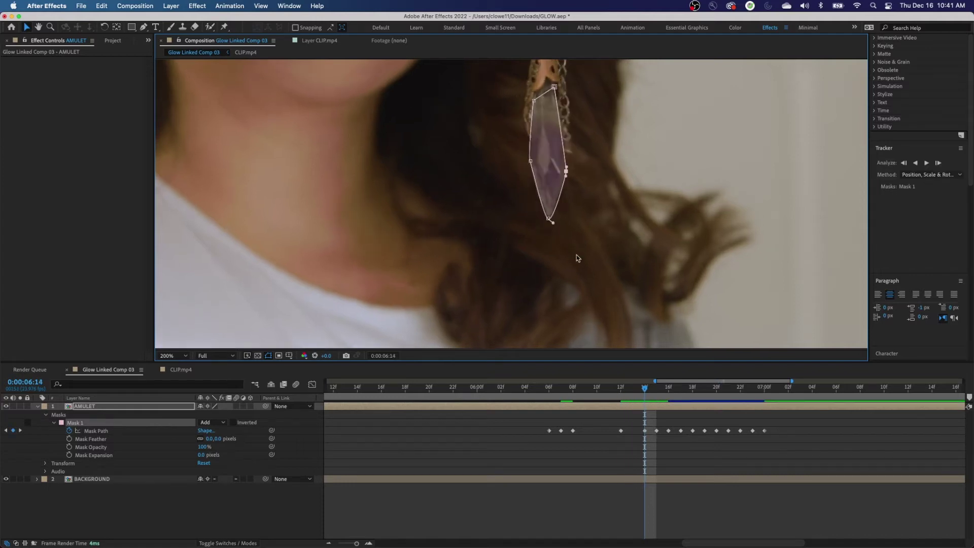
key(Page_Up)
key(Page_Up)
key(Page_Up)
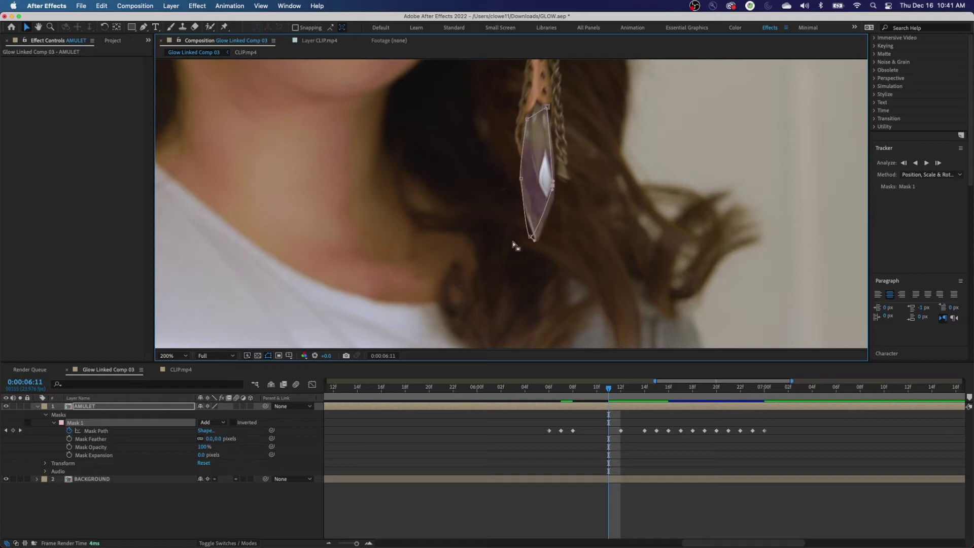
drag(533, 239, 538, 245)
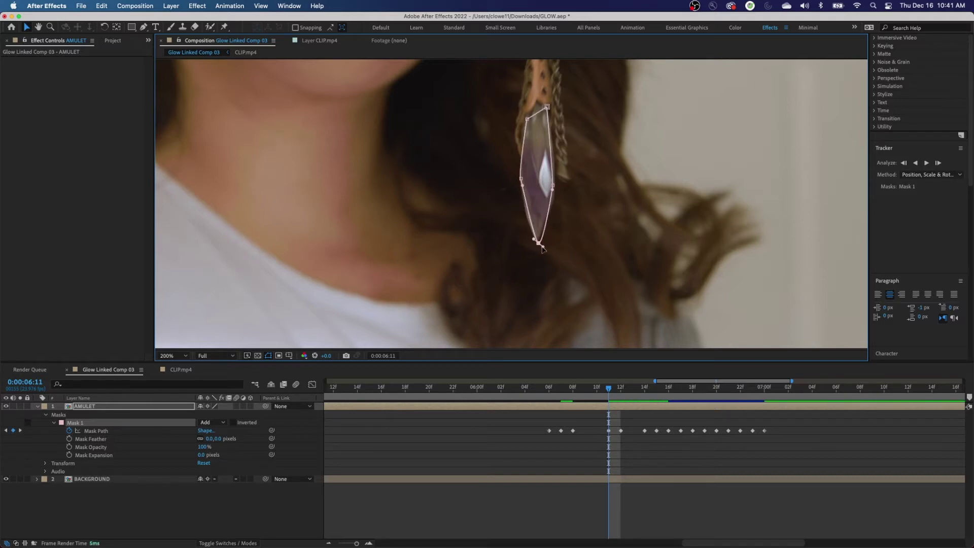
key(Page_Up)
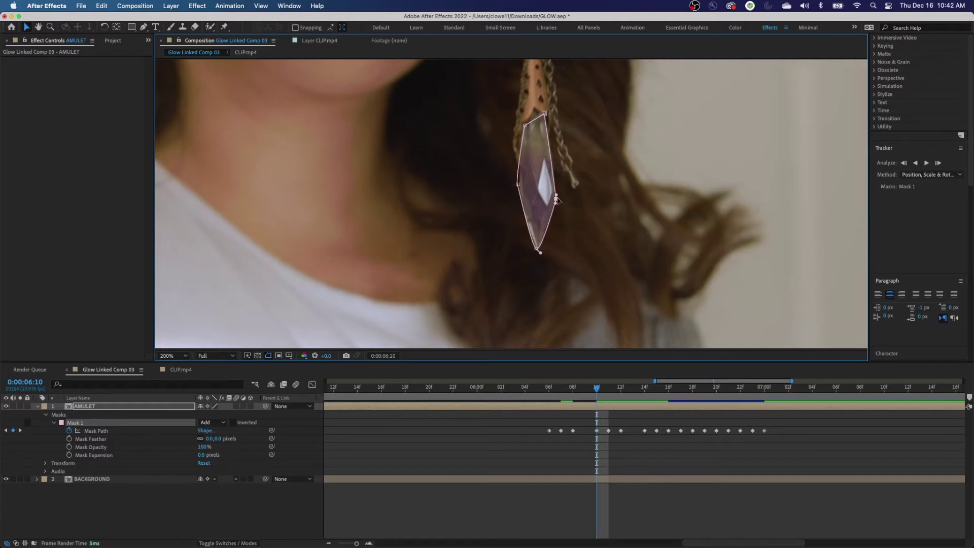
Track Mask 1 backward one frame at a time from 0:00:06:06 to 0:00:05:21.
key(Page_Up)
key(Page_Up)
key(Page_Up)
key(Page_Up)
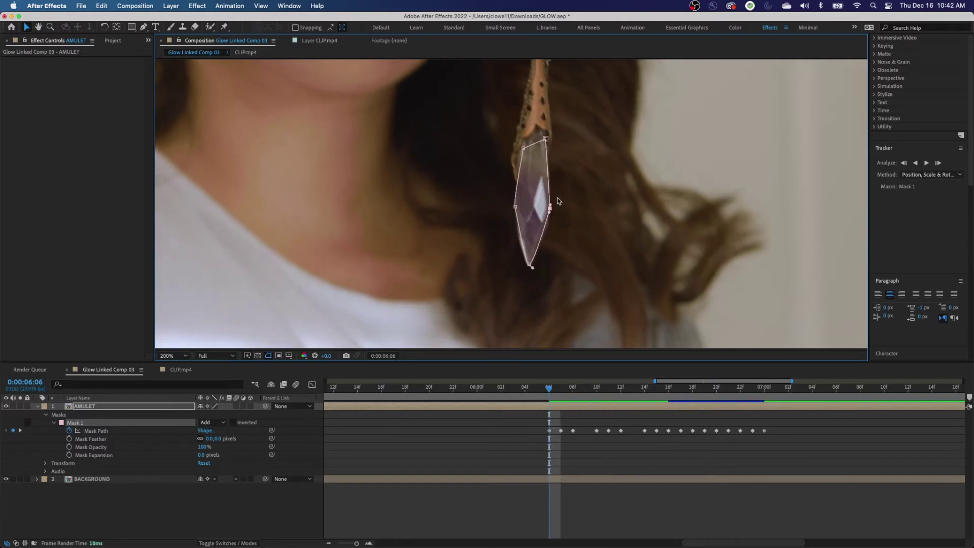
click(904, 162)
click(904, 163)
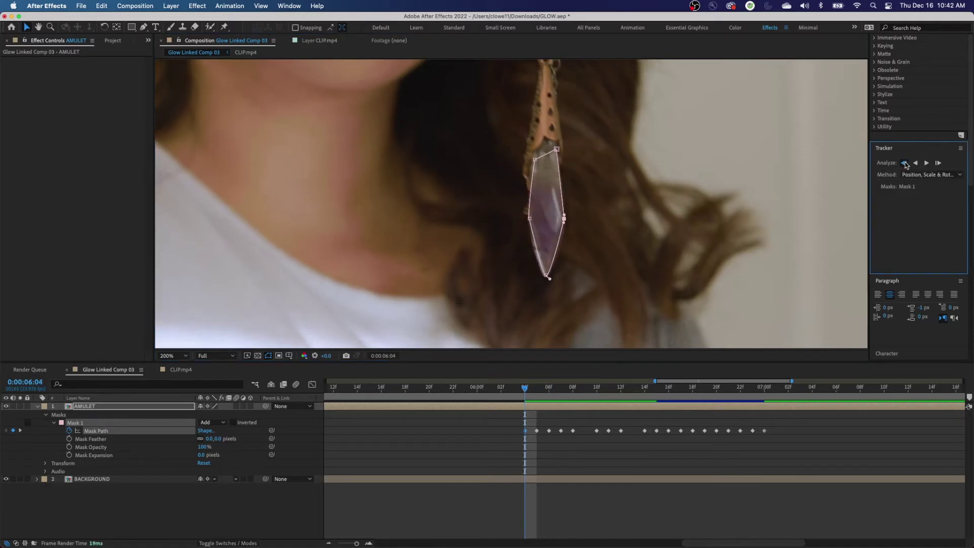
click(904, 163)
click(904, 162)
click(904, 163)
click(904, 163)
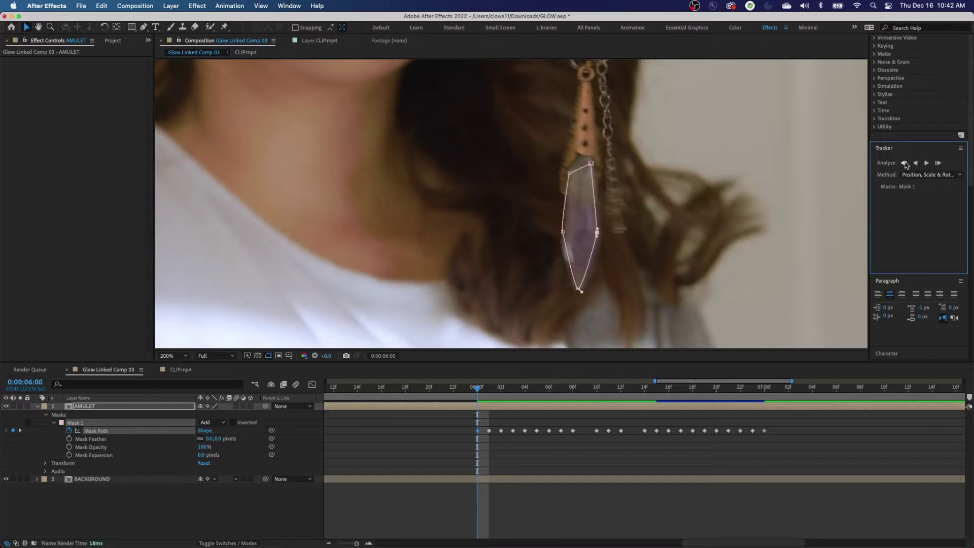
click(904, 163)
click(904, 163)
click(904, 163)
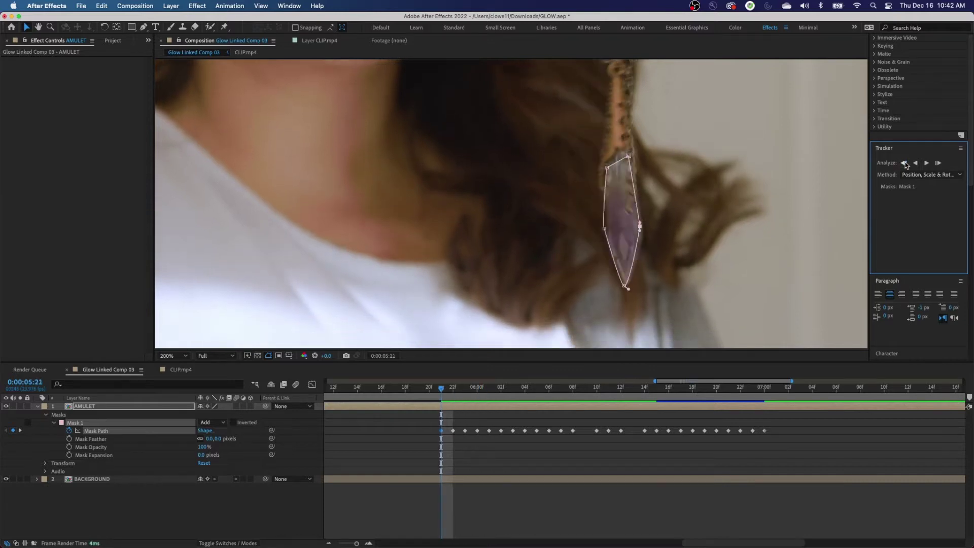
Track Mask 1 backward one frame at a time from 0:00:05:21 to 0:00:05:13.
click(904, 163)
click(904, 163)
click(904, 163)
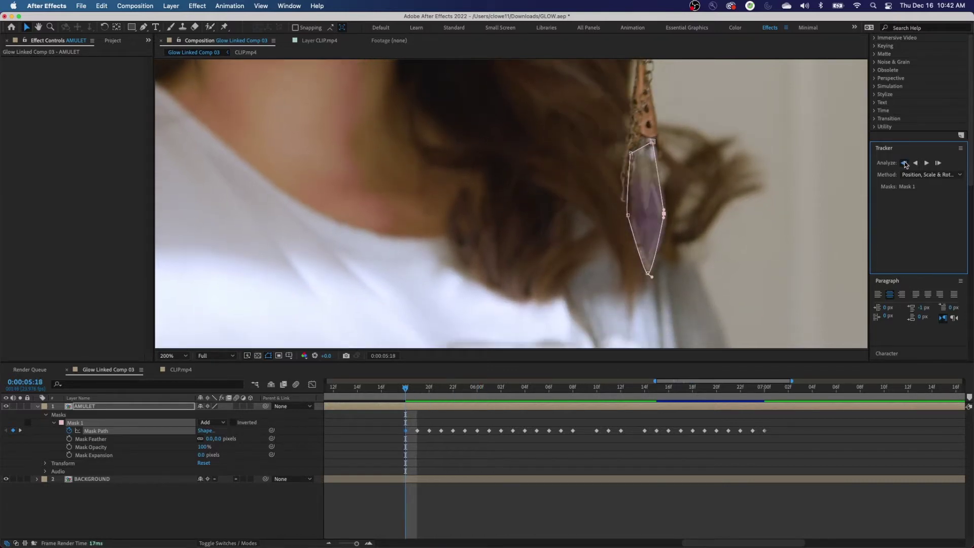
click(904, 162)
click(904, 163)
click(904, 163)
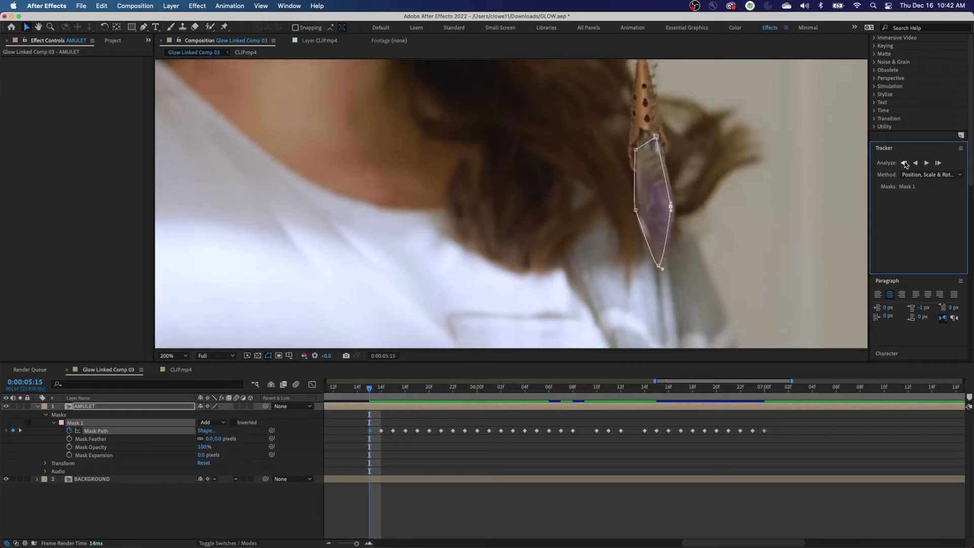
click(904, 163)
click(904, 163)
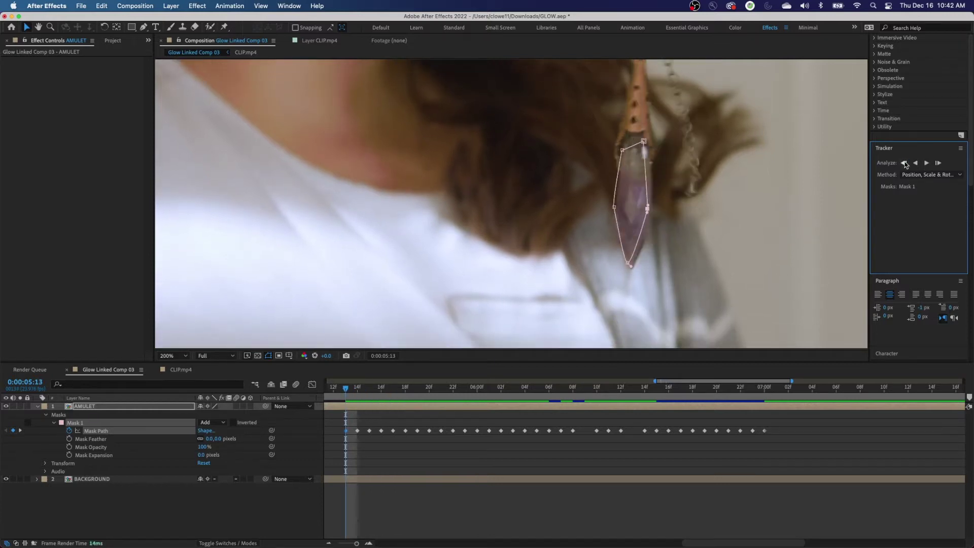
Refit the mask's right side point, lower tip and upper-right corner to the crystal's outline at 0:00:05:13.
drag(649, 209, 654, 211)
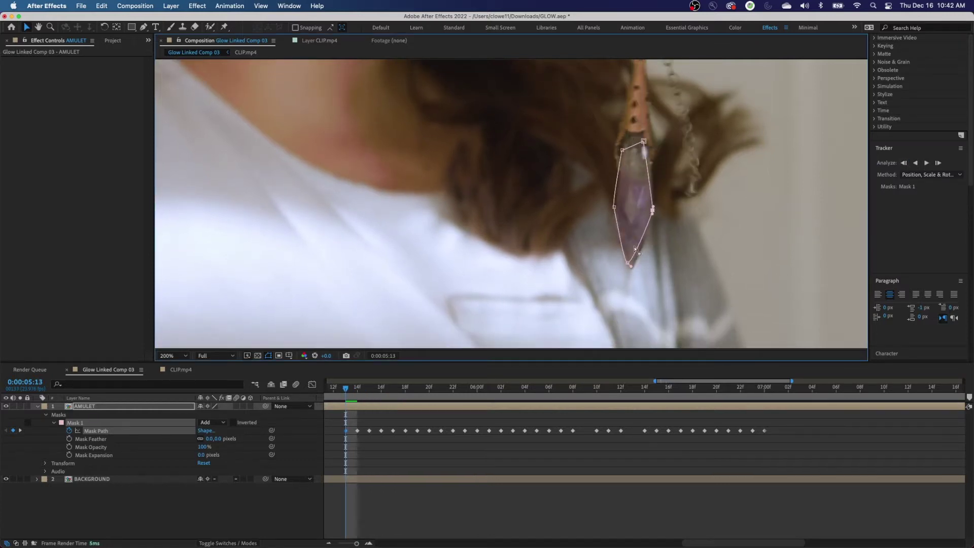
drag(628, 263, 632, 264)
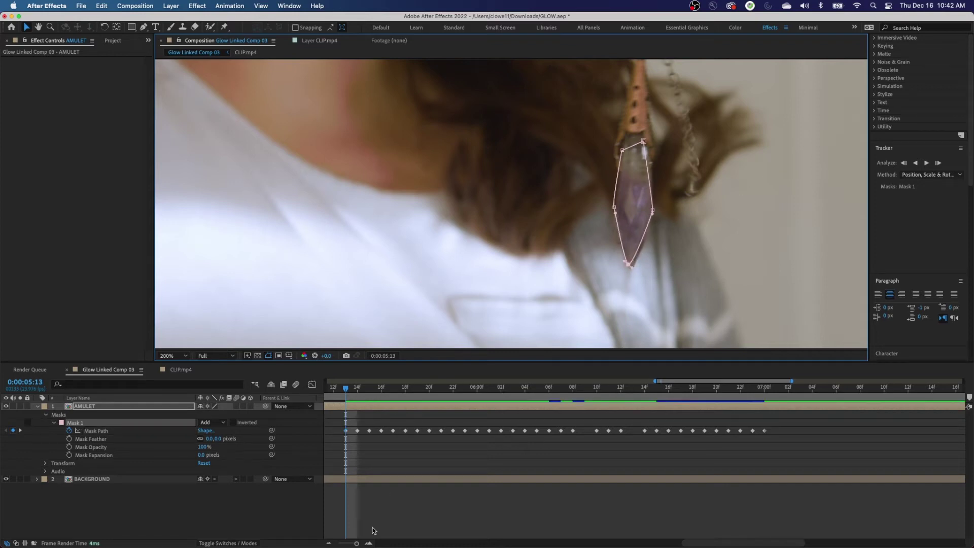
drag(356, 543, 330, 545)
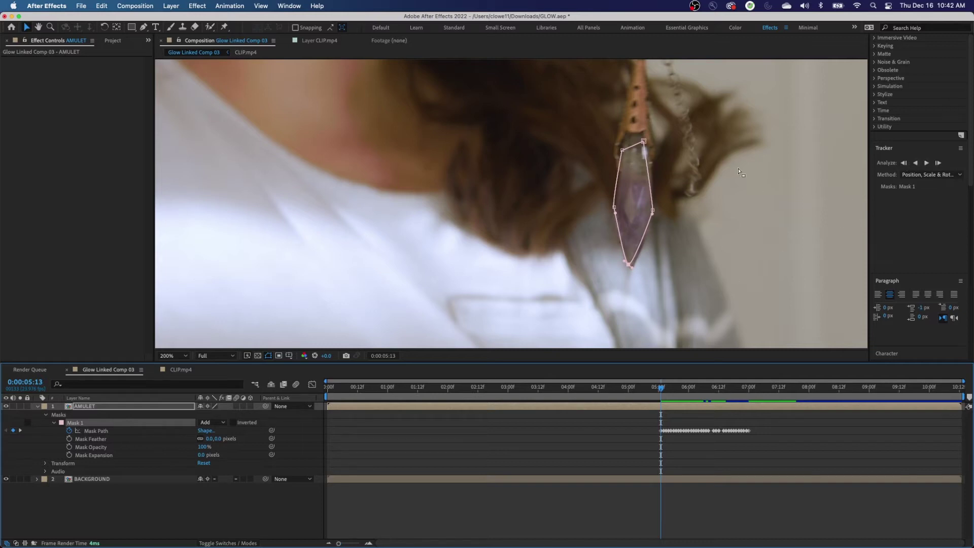
drag(643, 141, 647, 140)
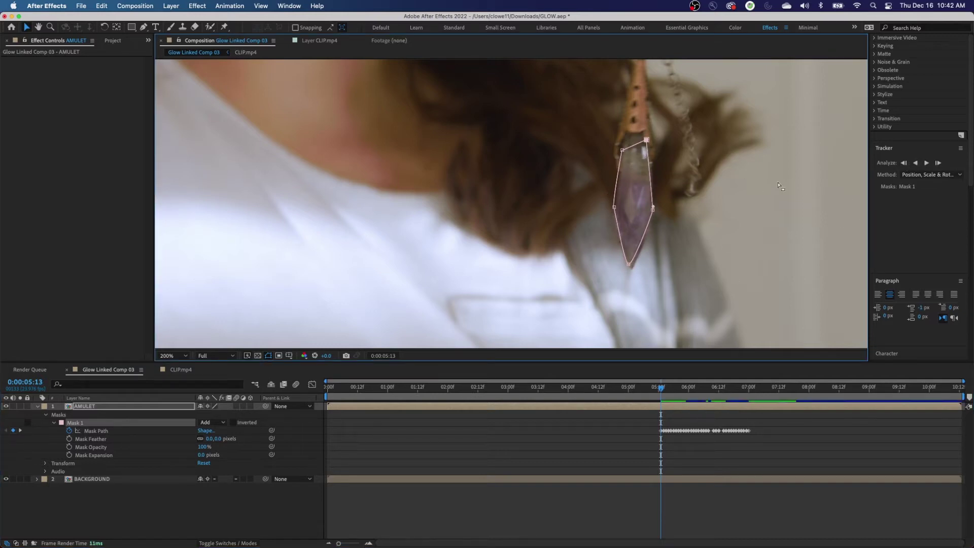
Track Mask 1 backward one frame at a time from 0:00:05:13 to 0:00:05:09.
click(903, 163)
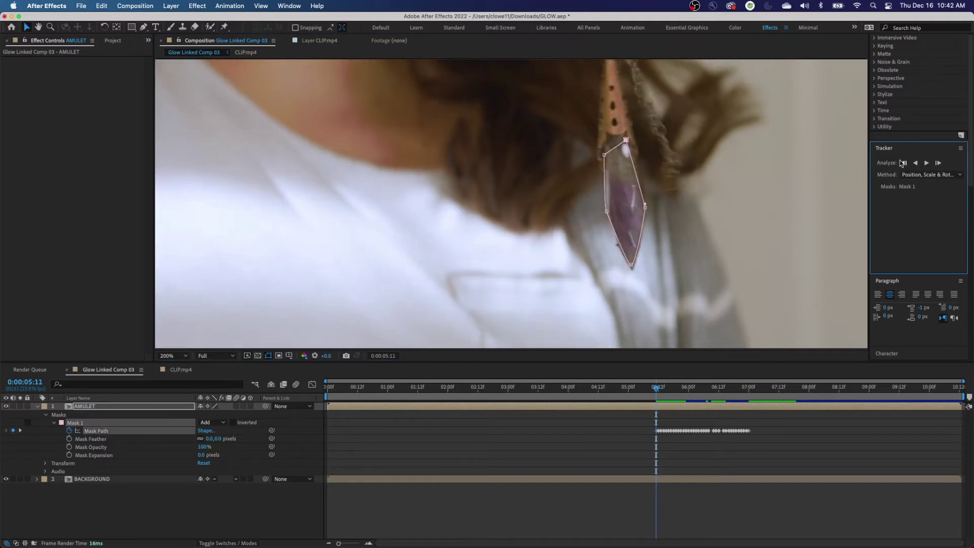
click(904, 163)
click(903, 162)
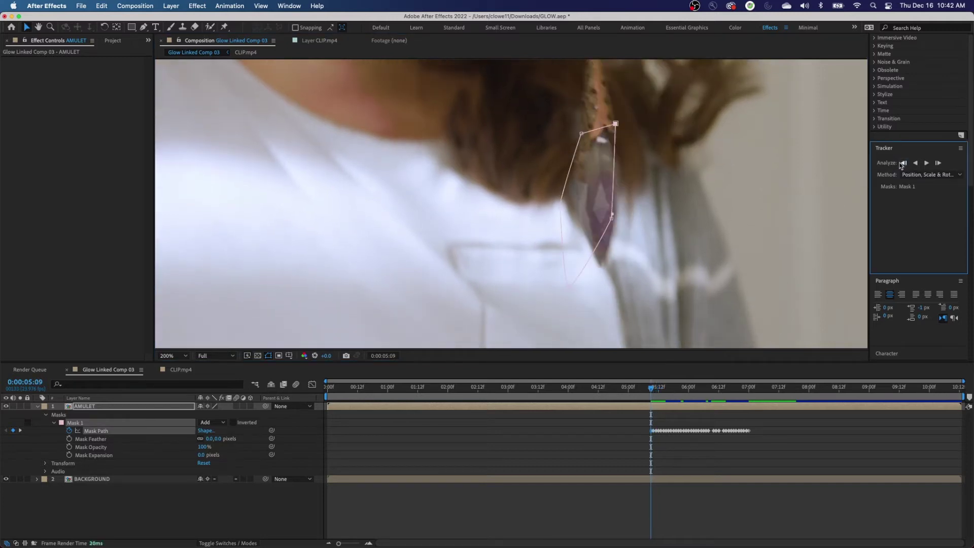
Reshape the drifted mask at 0:00:05:09 by moving its lower tip, side points and upper corners onto the crystal's outline.
drag(567, 288, 605, 266)
drag(611, 218, 579, 205)
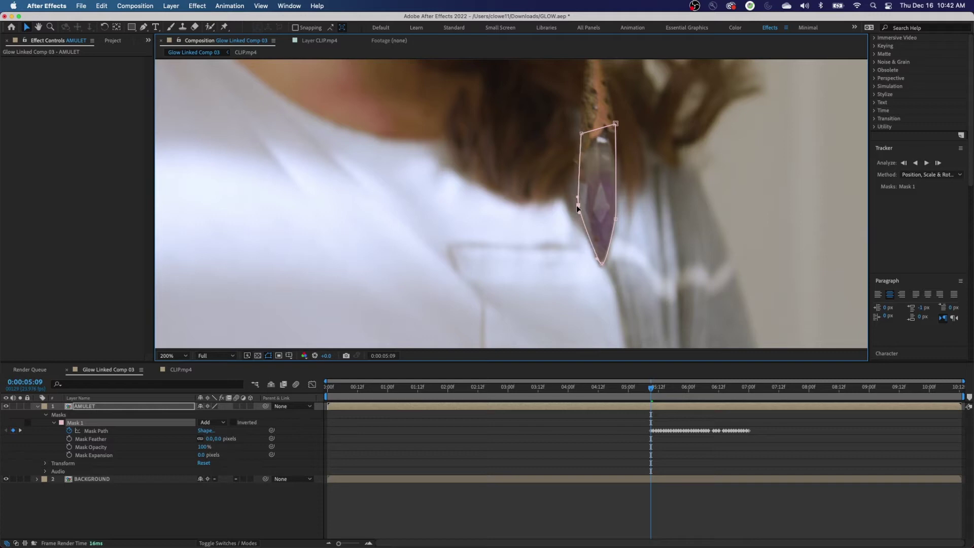
drag(581, 134, 581, 156)
drag(615, 124, 609, 135)
click(579, 205)
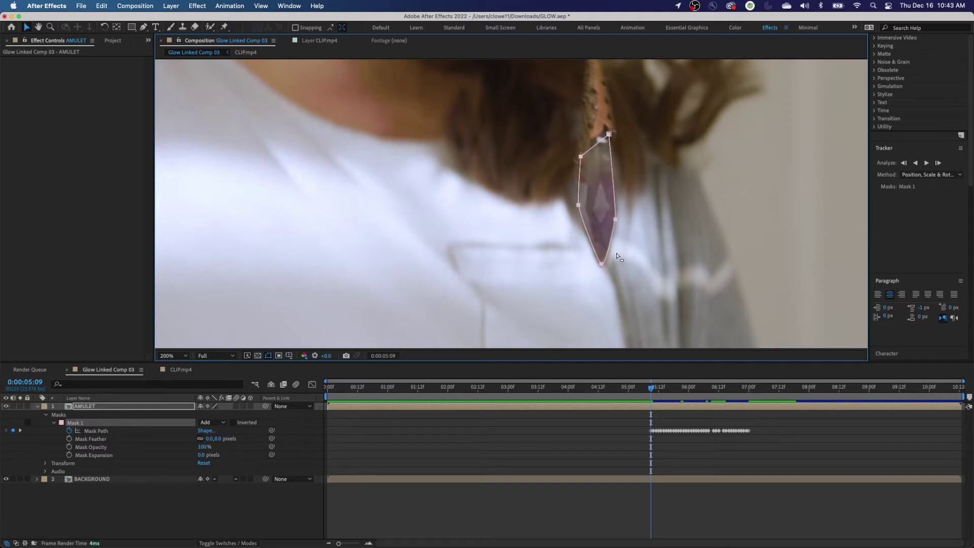
Fine-tune the mask's right and left side points and upper-left corner against the crystal's edges at 0:00:05:09.
mouse_move(614, 227)
mouse_down()
mouse_move(600, 227)
mouse_move(615, 221)
mouse_up()
click(597, 193)
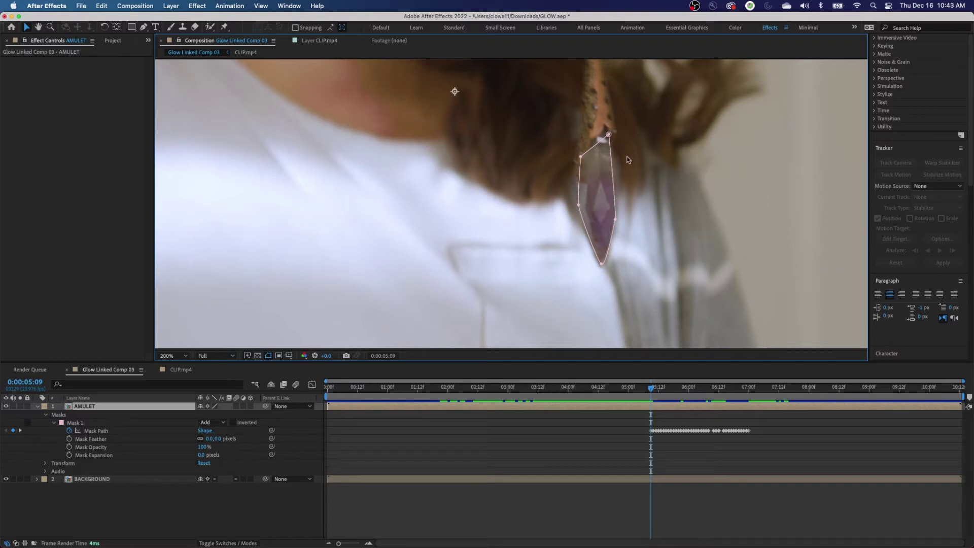
click(616, 219)
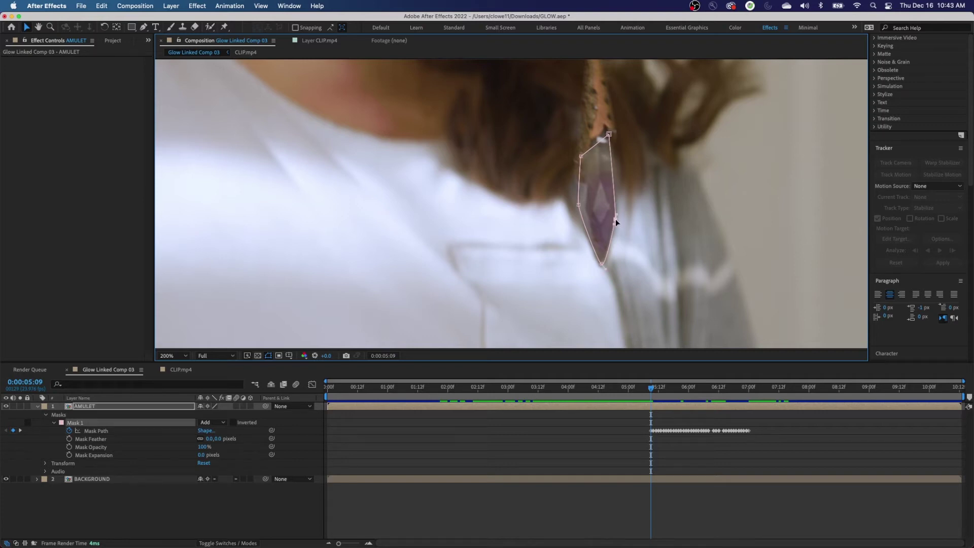
click(579, 205)
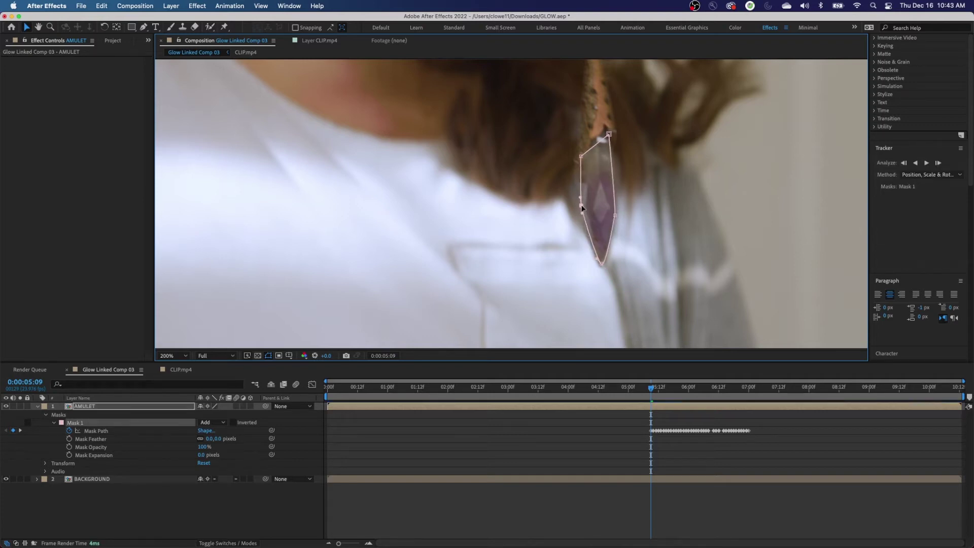
drag(580, 158, 580, 160)
Try shifting the whole mask slightly right and down at 0:00:05:09, and undo the shift.
key(Right)
key(Right)
key(Right)
key(Right)
key(Right)
key(Right)
key(Down)
key(Down)
key(Down)
key(Down)
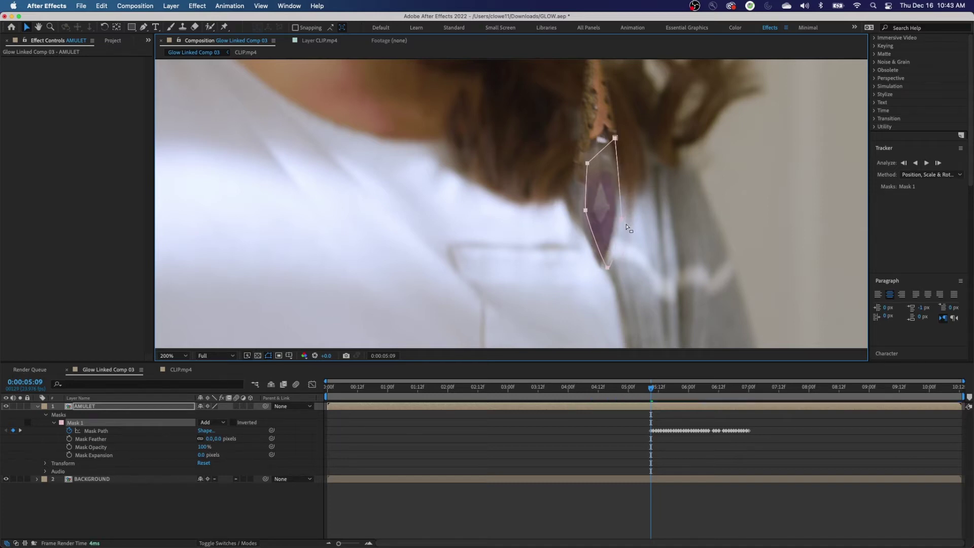
key(super+z)
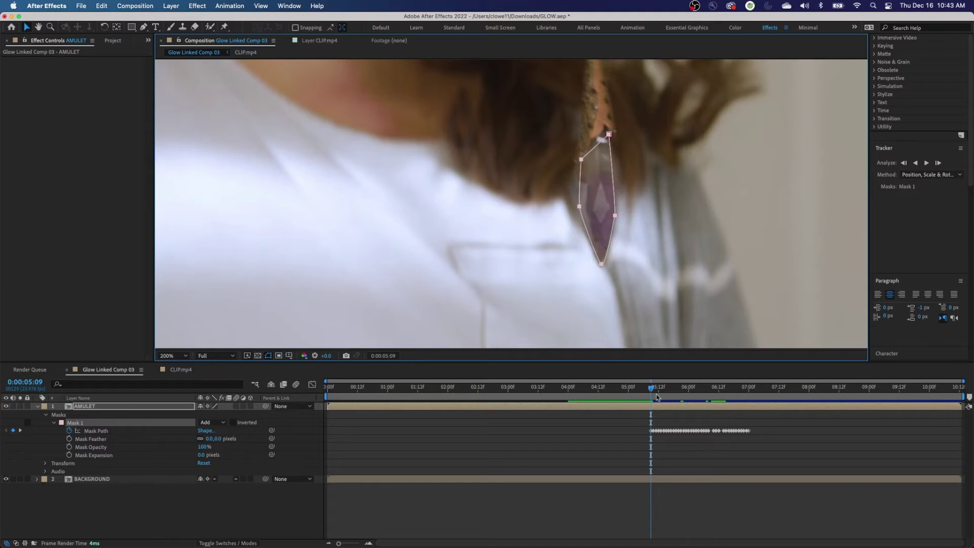
Track Mask 1 backward one frame at a time from 0:00:05:09 to 0:00:05:07.
key(Page_Up)
key(Page_Down)
click(904, 163)
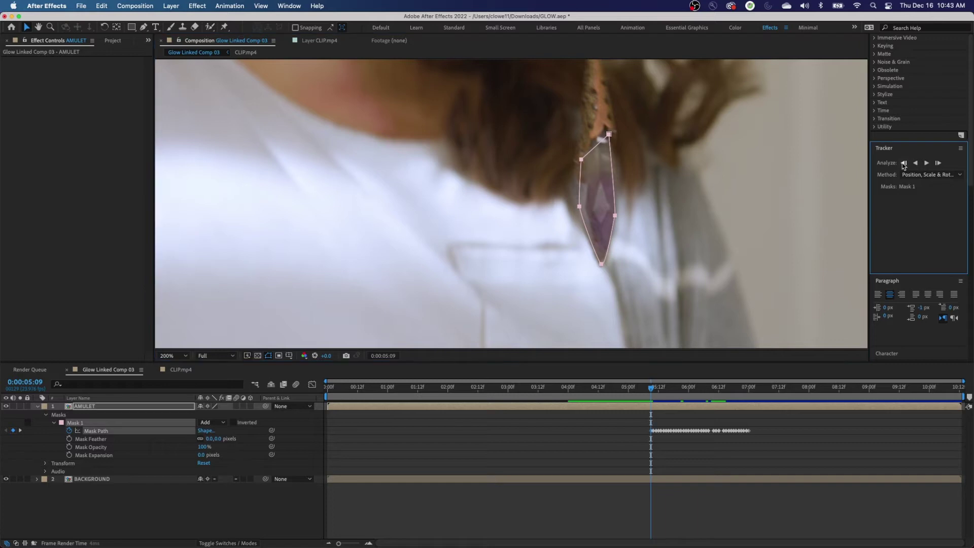
click(904, 163)
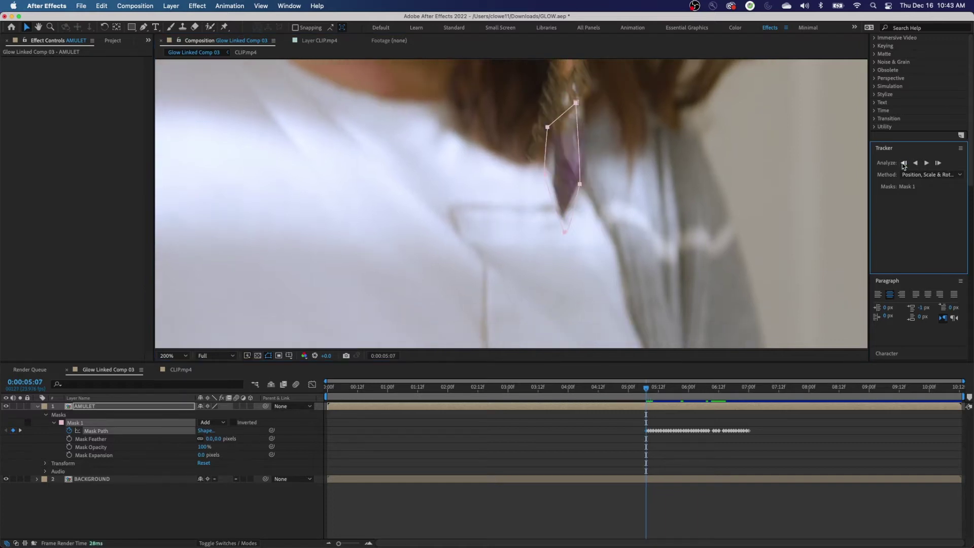
Refit the mask's lower tip, side points and upper corners to the crystal at 0:00:05:07.
drag(564, 229, 562, 223)
click(454, 93)
drag(578, 176, 551, 171)
drag(545, 116, 551, 128)
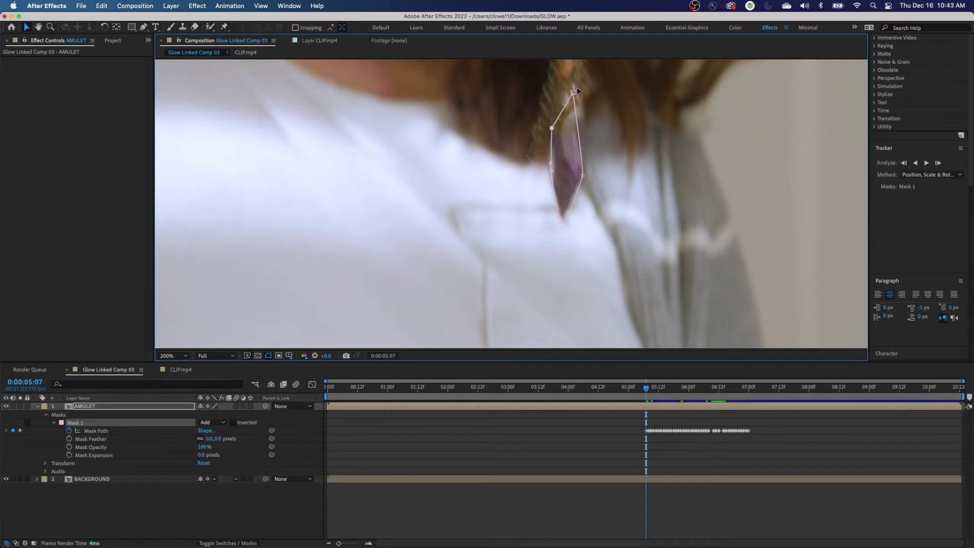
drag(574, 96, 580, 104)
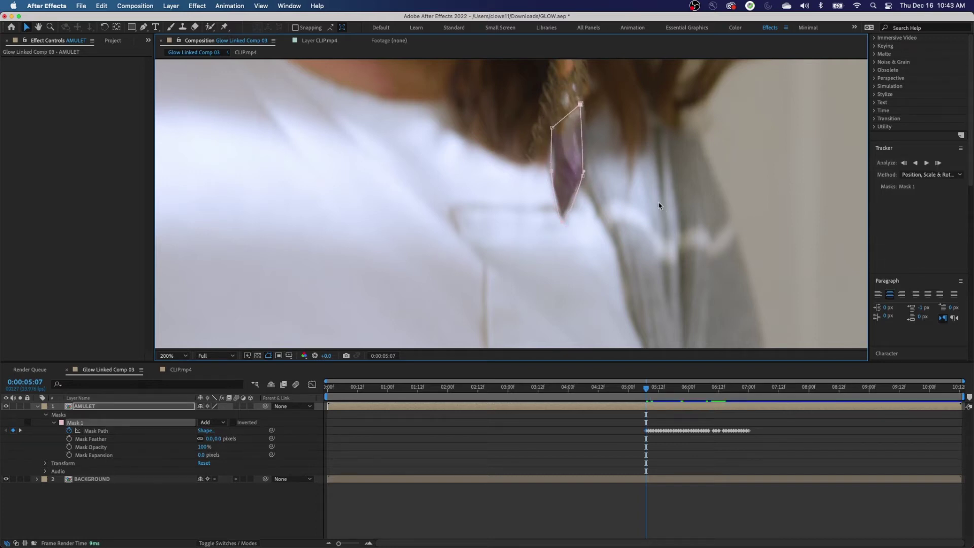
Step back and forth through the frames around 0:00:05:07 to compare the mask's shape with the crystal's movement.
key(Page_Up)
key(Page_Up)
key(Page_Down)
key(Page_Down)
key(Page_Up)
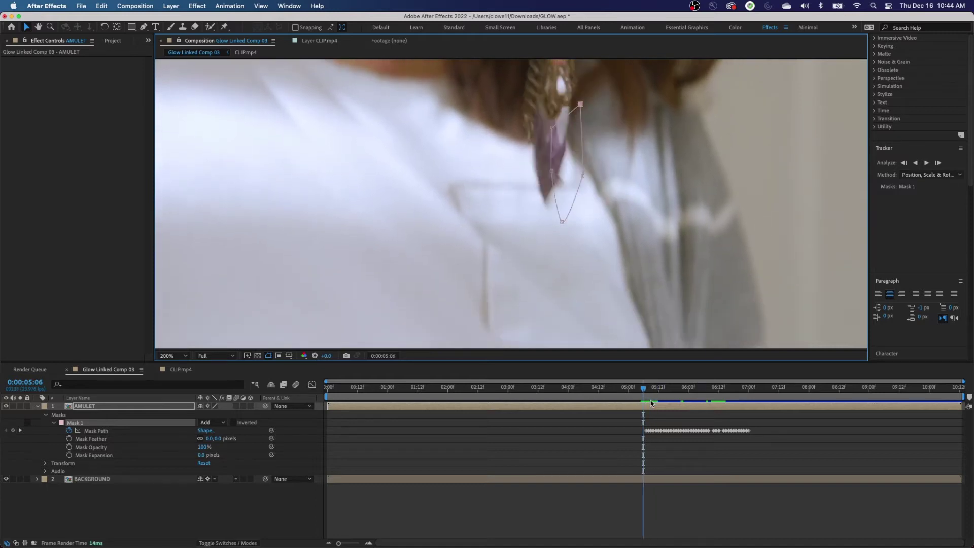
key(Page_Down)
key(Page_Down)
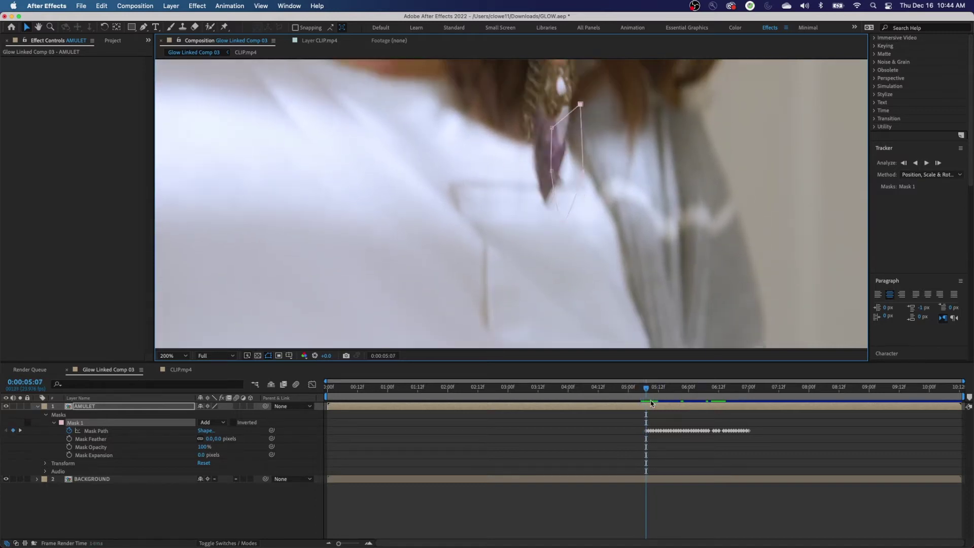
key(Page_Up)
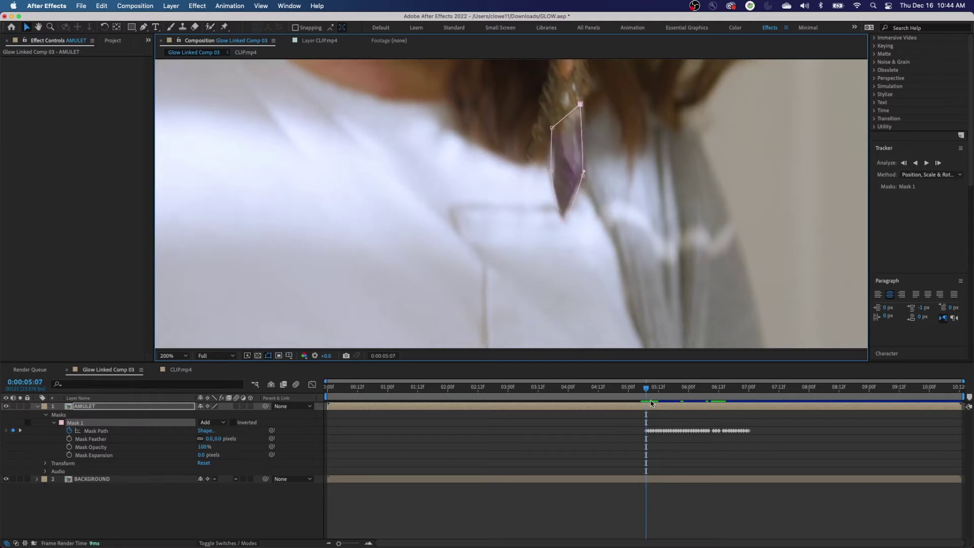
key(Page_Down)
key(Page_Up)
Track Mask 1 back one frame to 0:00:05:06 and refit its side points and upper corners to the crystal.
click(904, 162)
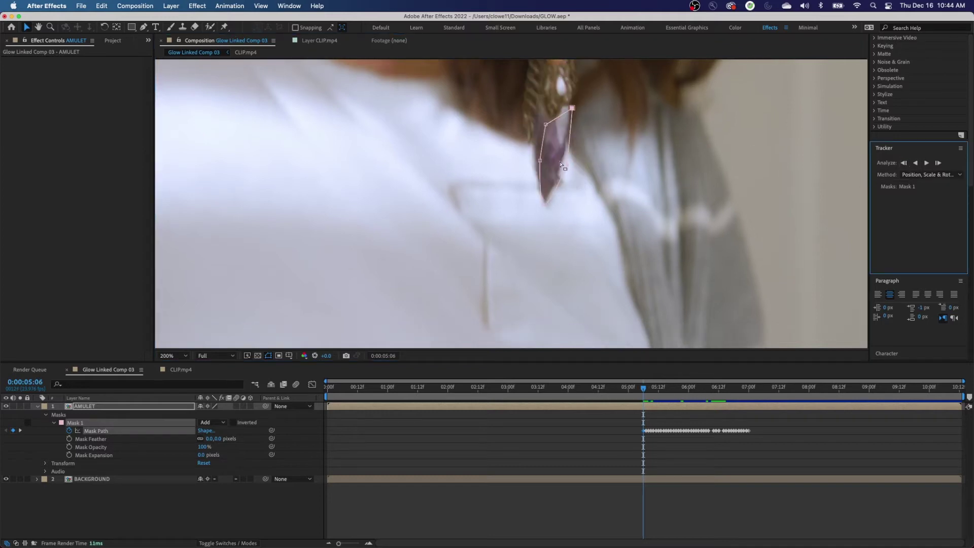
drag(540, 161, 570, 110)
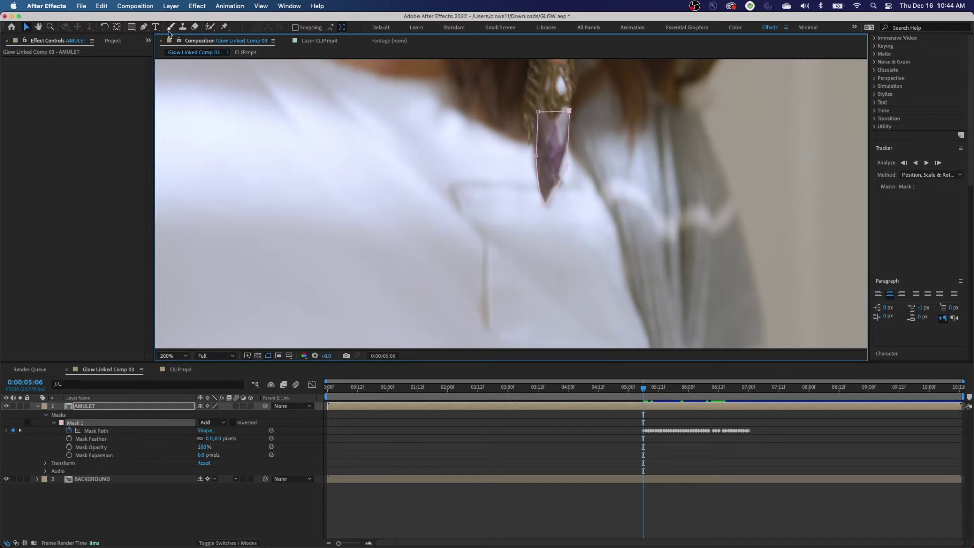
Add a vertex midway along the mask's top edge with the Pen tool and form a notched top by reshaping it at 0:00:05:06.
click(143, 26)
click(554, 111)
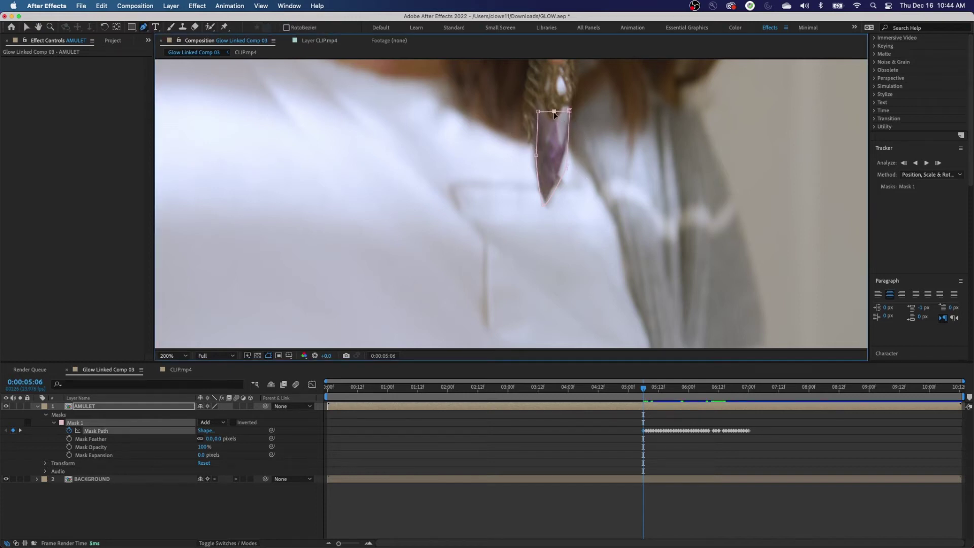
key(Page_Down)
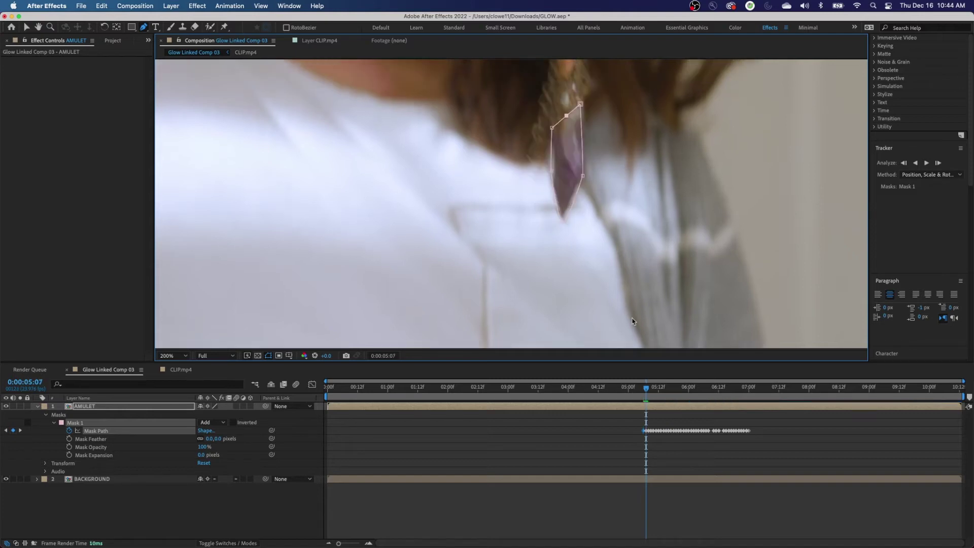
key(Page_Down)
key(Page_Up)
key(Page_Up)
drag(570, 110, 536, 109)
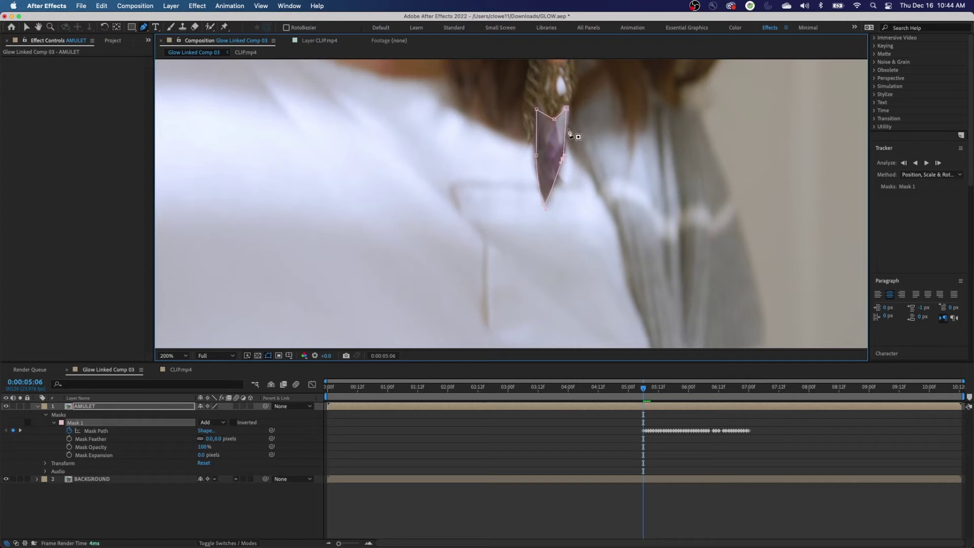
drag(566, 109, 568, 107)
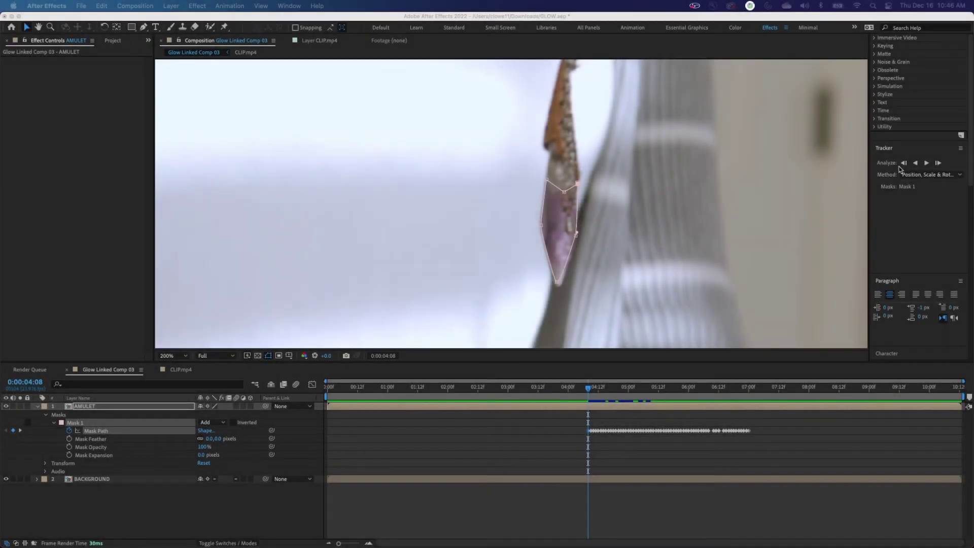
Track Mask 1 backward one frame at a time from 0:00:04:08 to 0:00:04:05.
click(904, 164)
click(904, 163)
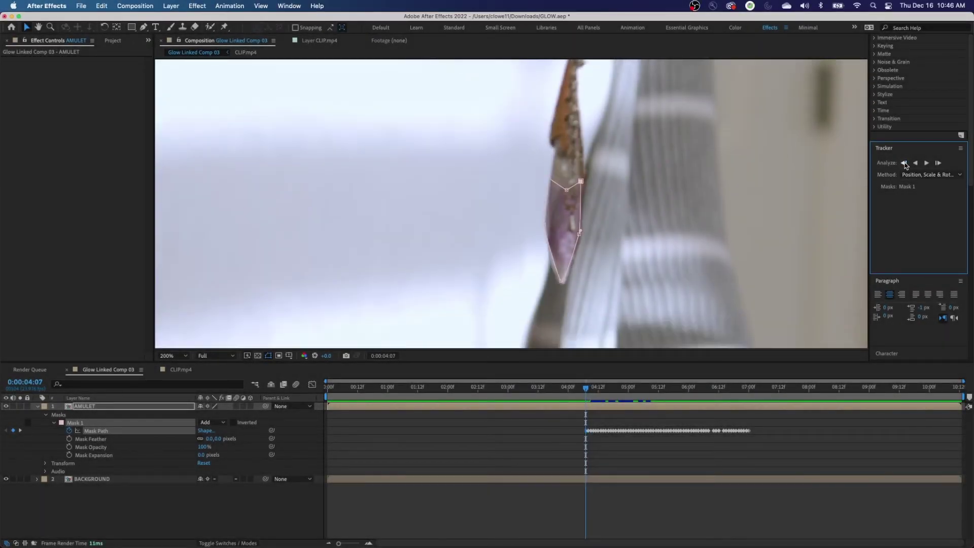
click(904, 163)
click(904, 164)
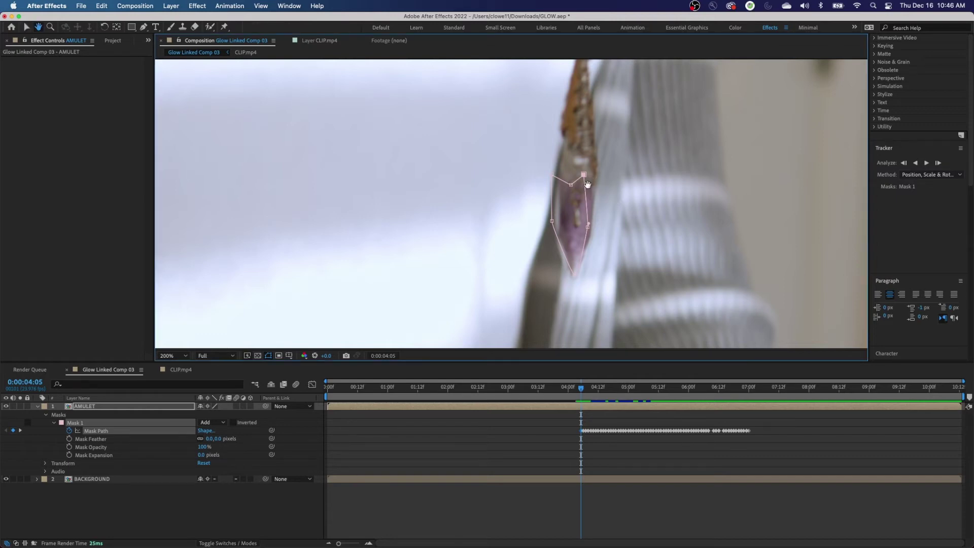
Pan the composition view around the crystal at 0:00:04:05, and undo the accidental move of the AMULET layer.
drag(594, 185, 585, 150)
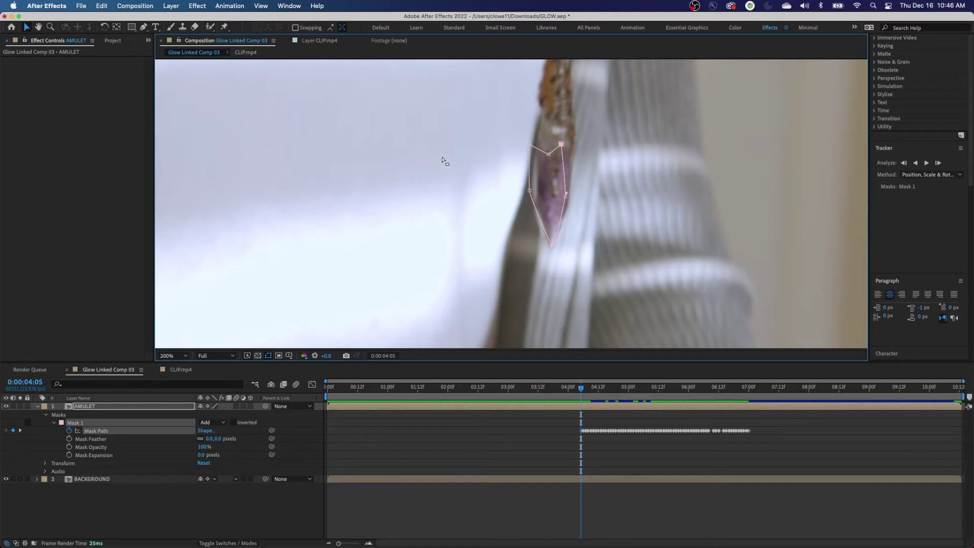
drag(468, 151, 248, 159)
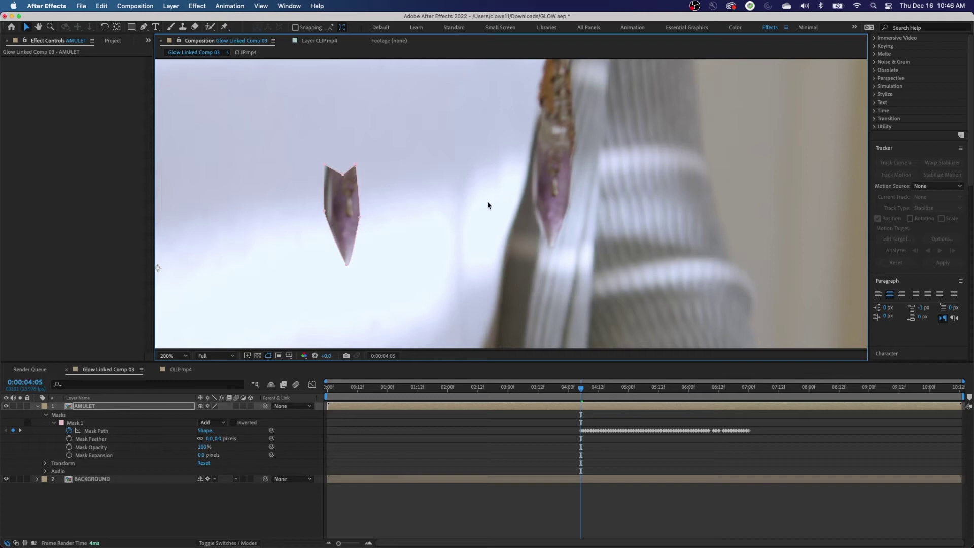
key(super+z)
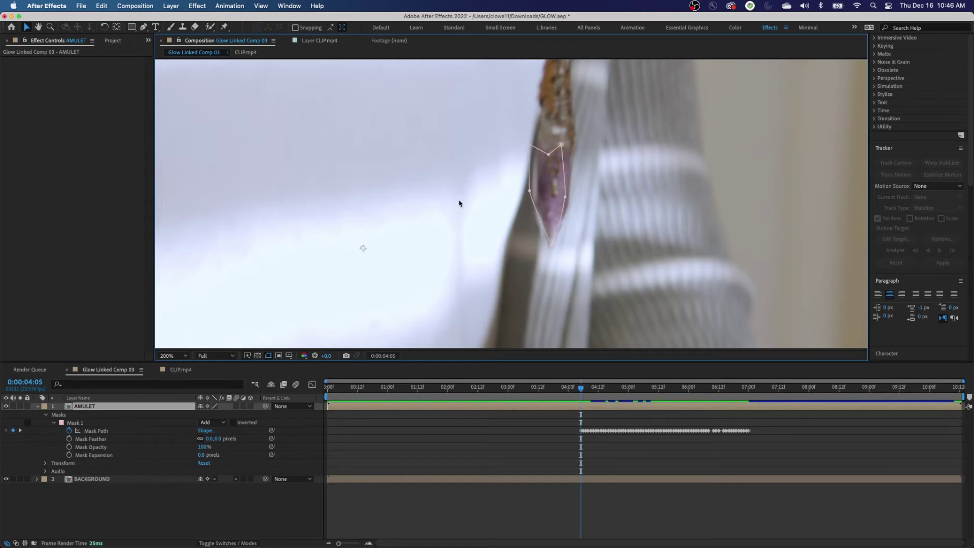
drag(643, 188, 685, 200)
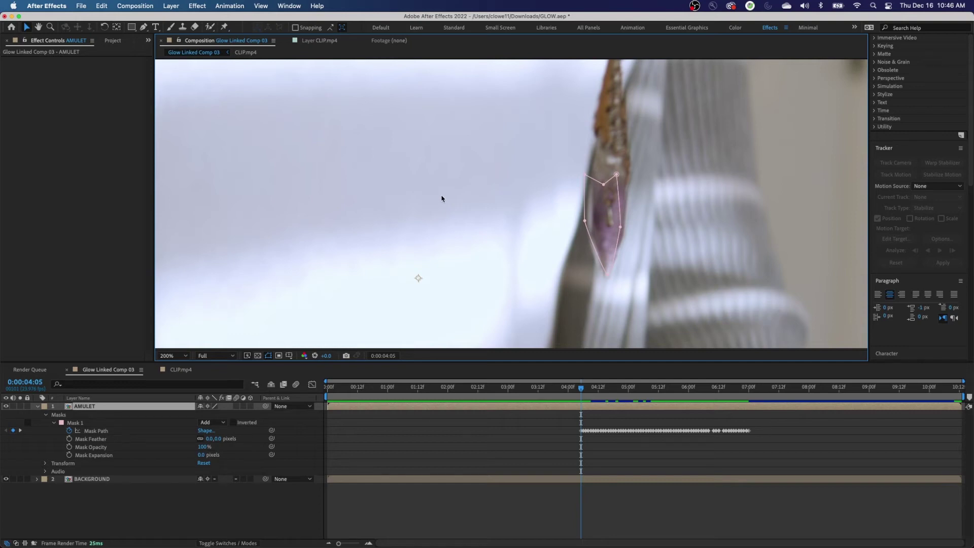
key(shift+slash)
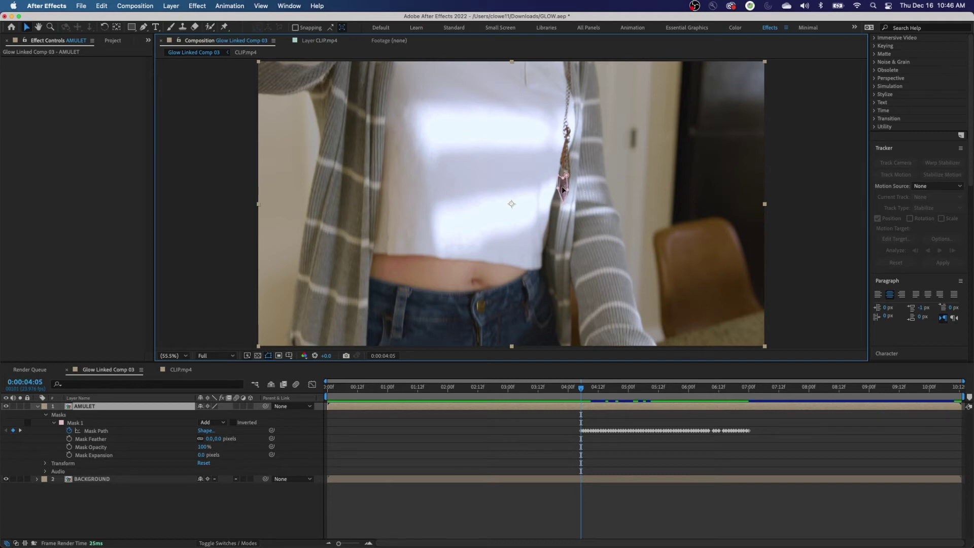
scroll(563, 189, up, 6)
scroll(565, 188, down, 1)
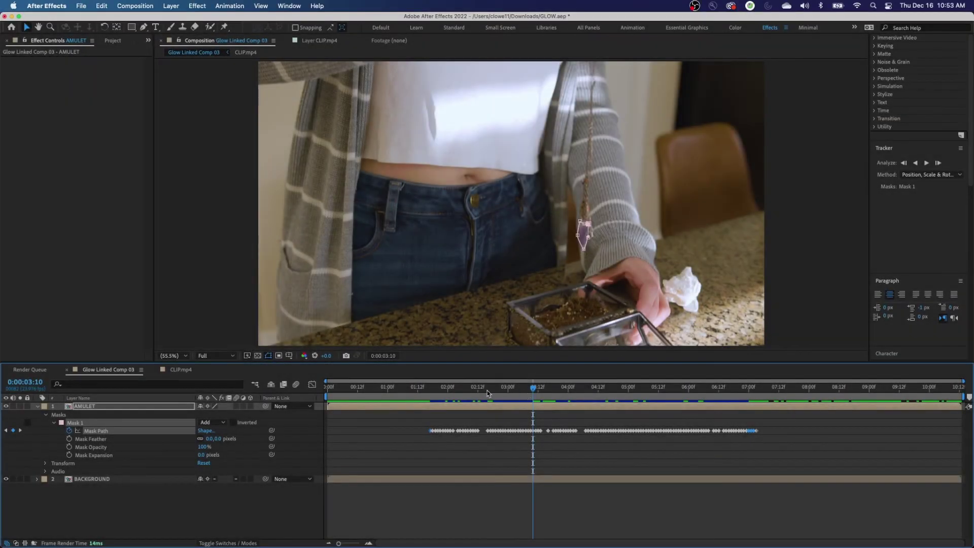
Find the frame where the hand covers the crystal and trim the AMULET layer's end to 0:00:07:03.
drag(516, 391, 737, 420)
key(Page_Down)
key(Page_Down)
key(Page_Down)
key(Page_Down)
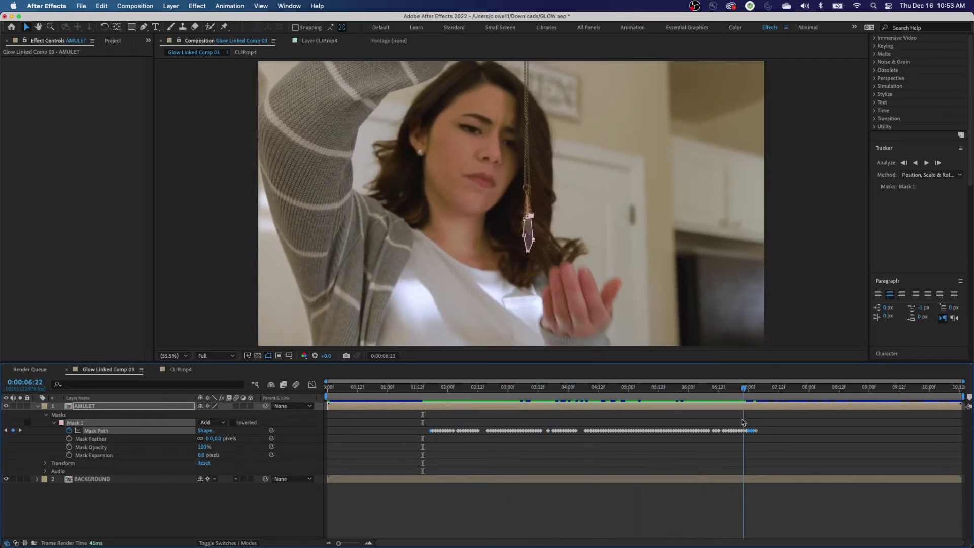
key(Page_Down)
key(Page_Down)
key(Page_Down)
key(Page_Down)
key(Page_Down)
key(Page_Down)
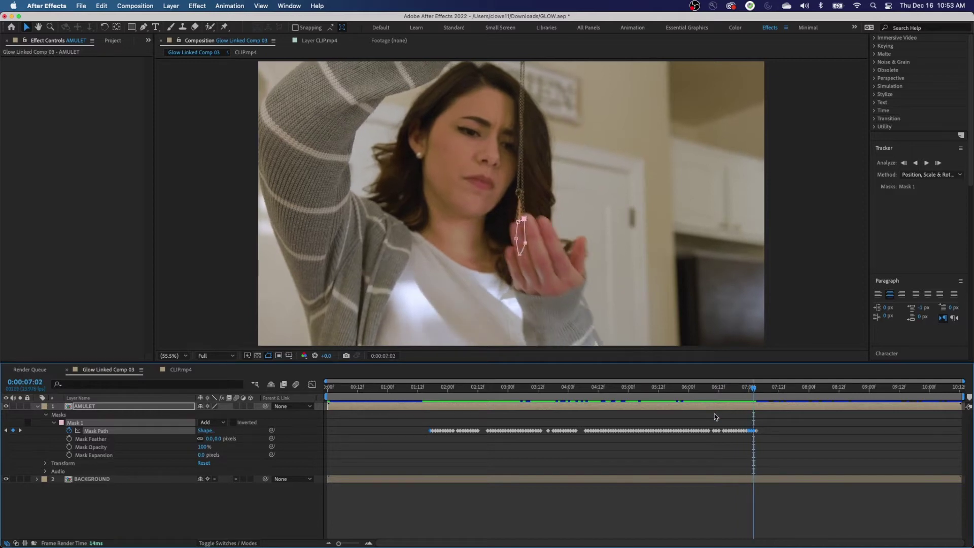
key(Page_Up)
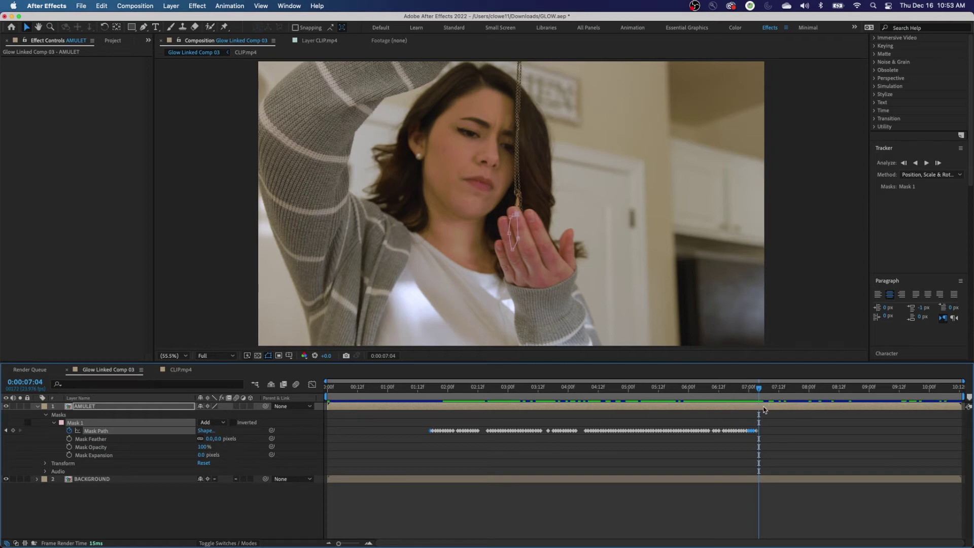
key(Page_Up)
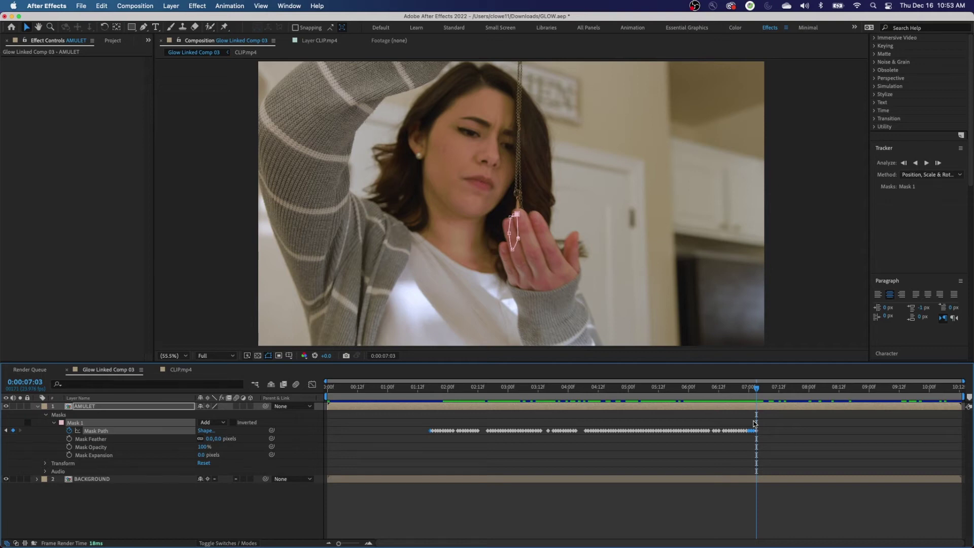
key(alt+bracketright)
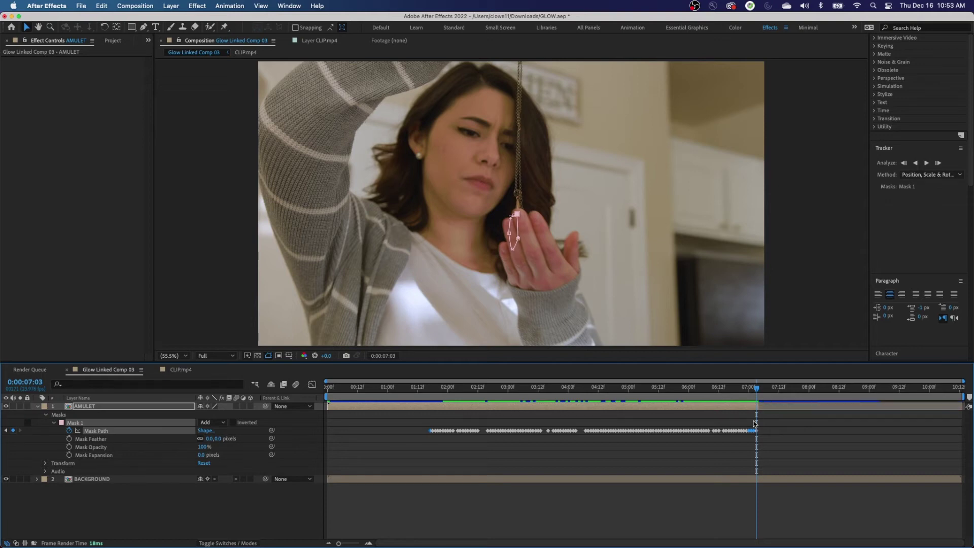
Trim the AMULET layer's start to the first mask keyframe at 0:00:01:17 and preview the composition.
drag(759, 398, 432, 404)
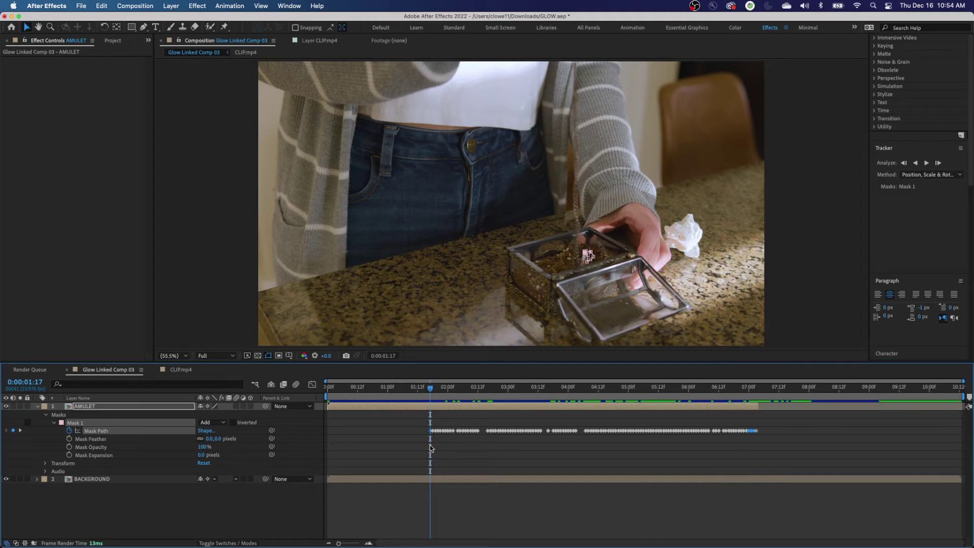
key(alt+bracketleft)
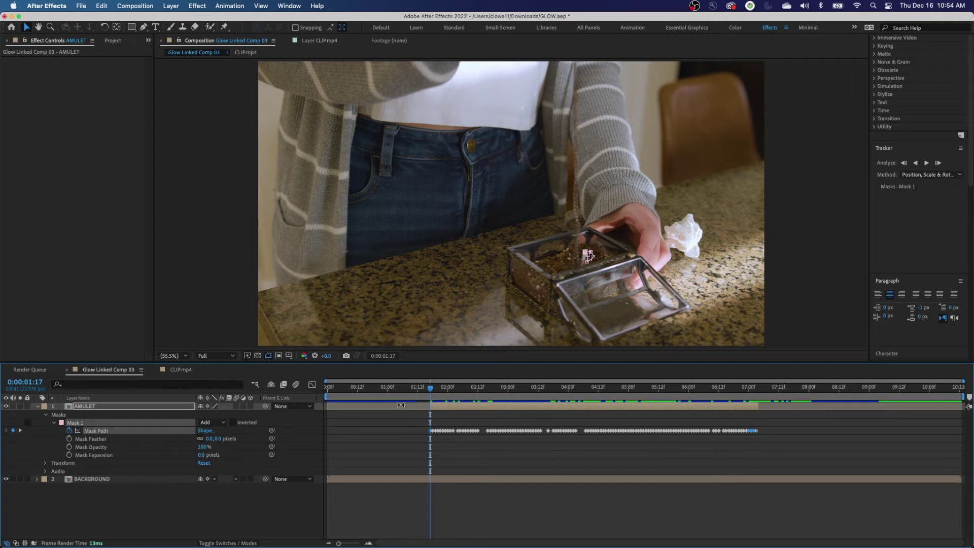
key(space)
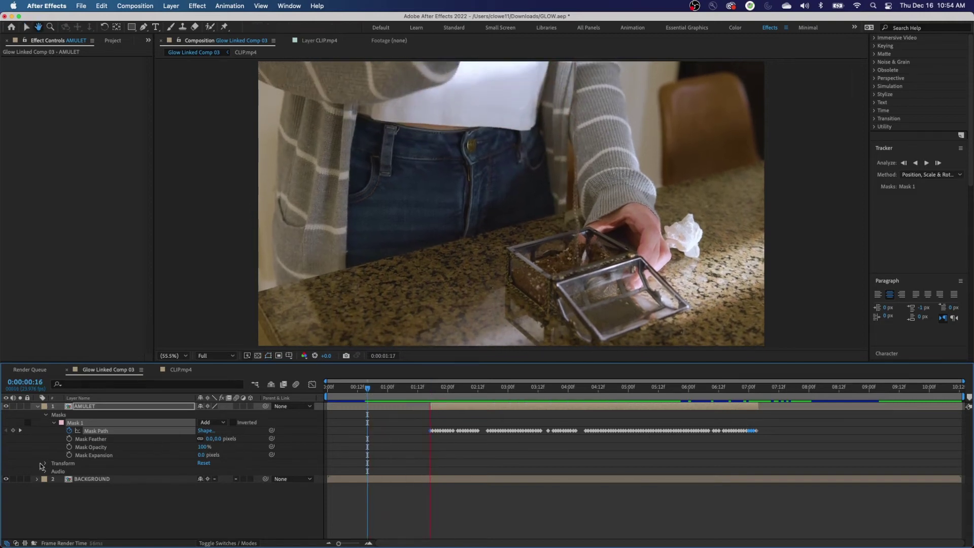
key(space)
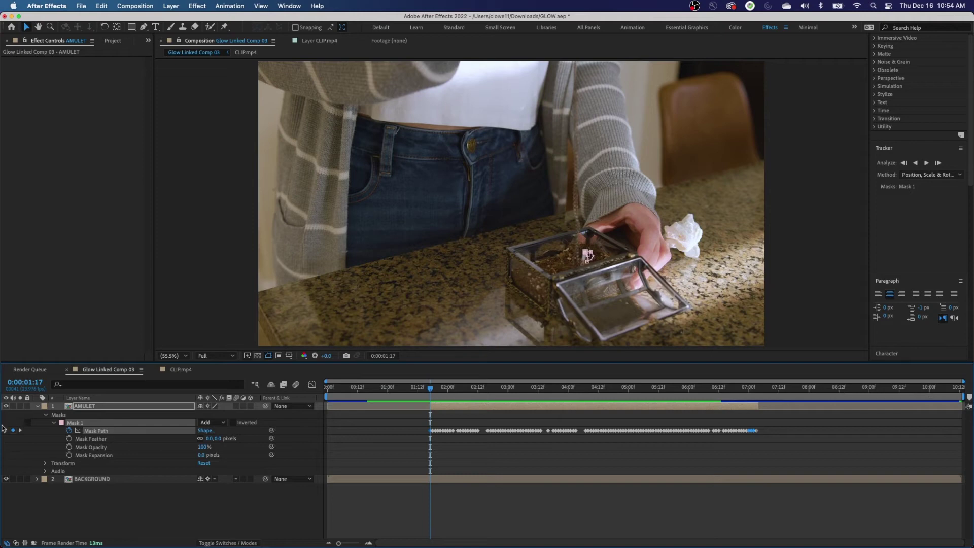
Hide the BACKGROUND layer, preview the isolated crystal, and go to 0:00:04:13.
click(6, 479)
key(space)
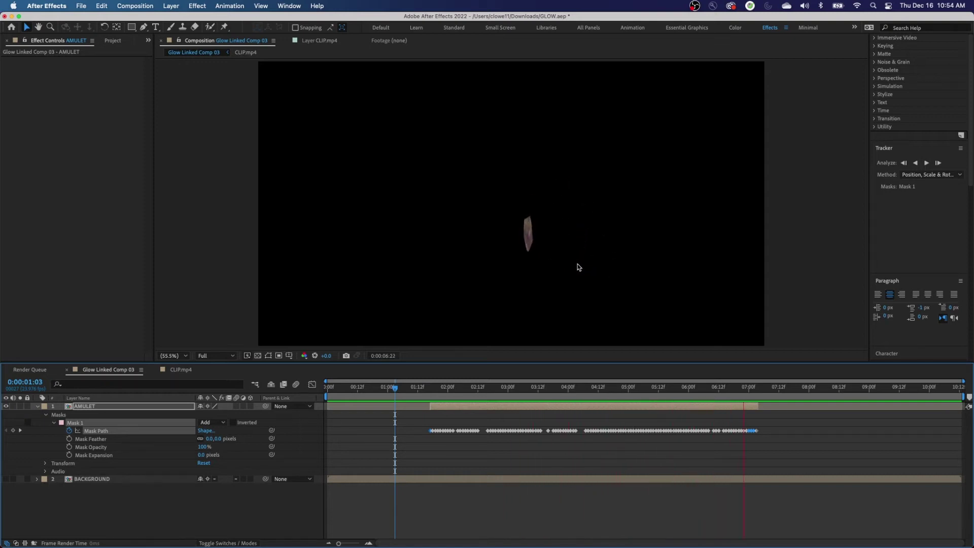
key(space)
click(607, 391)
drag(607, 394, 601, 393)
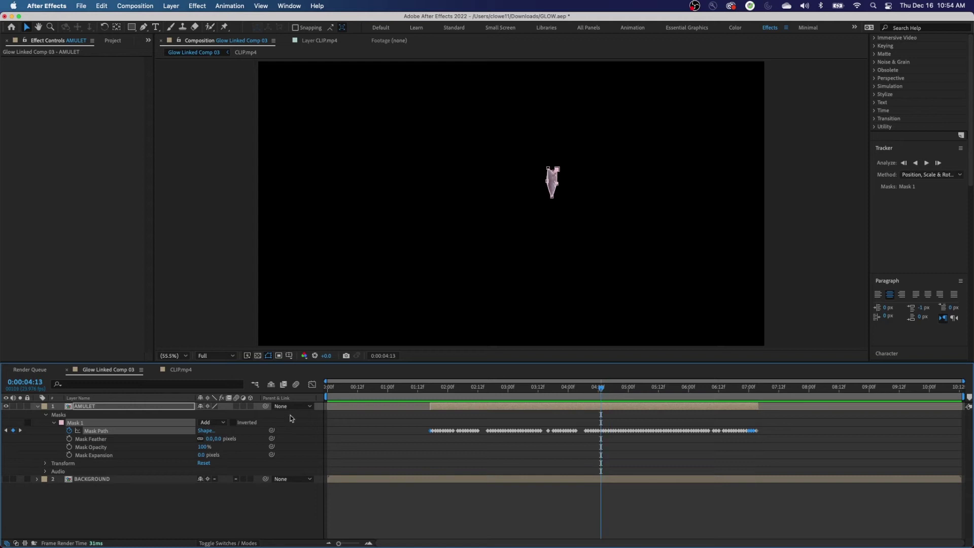
Hide the mask outline, set Mask 1's feather to 4.0 pixels, and contract the mask with a negative Mask Expansion.
scroll(553, 202, up, 7)
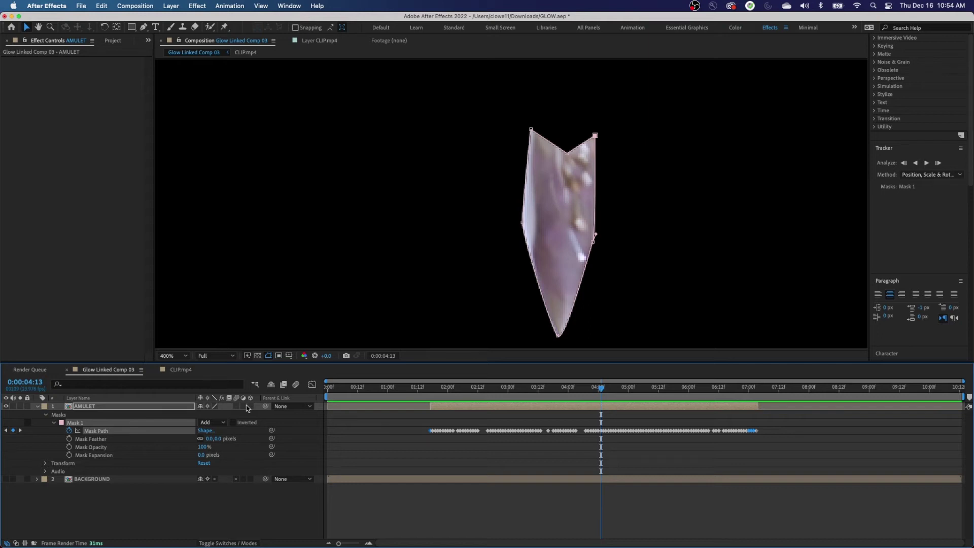
key(super+shift+h)
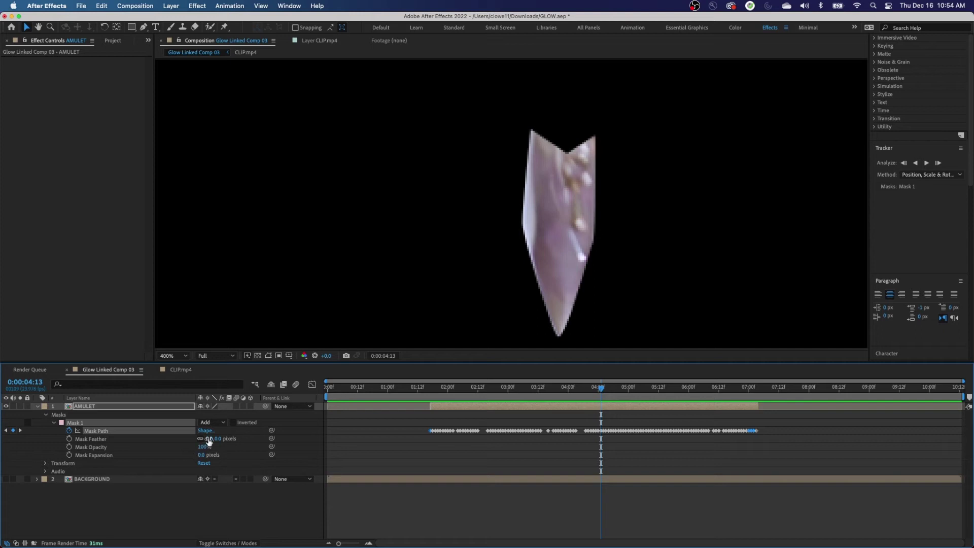
drag(209, 438, 213, 438)
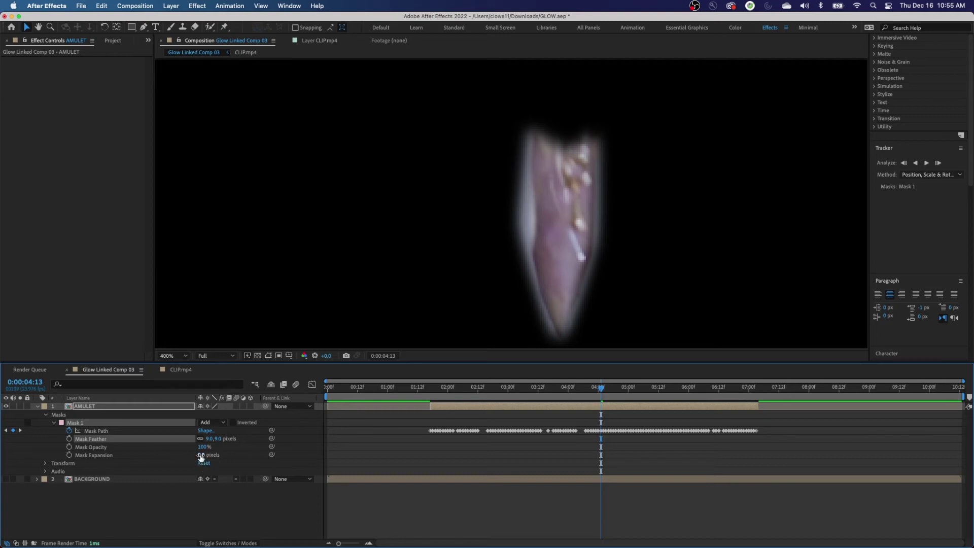
drag(201, 455, 204, 438)
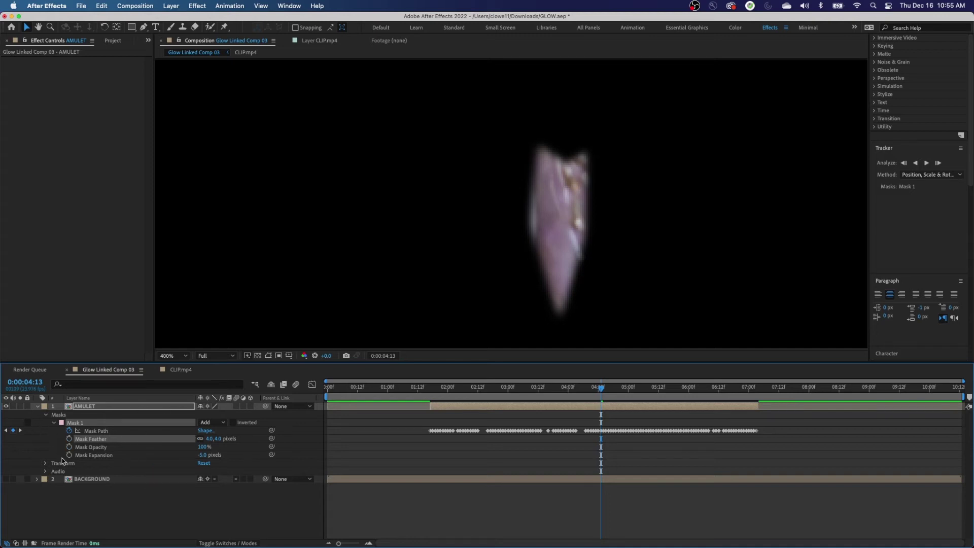
Show the BACKGROUND layer and nudge the AMULET layer down by about 7.5 pixels over it.
click(6, 479)
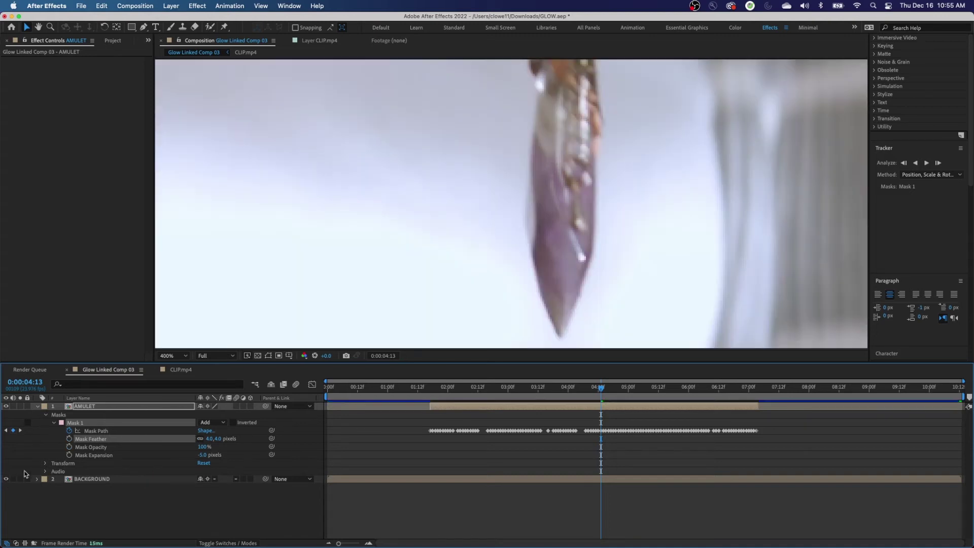
click(539, 198)
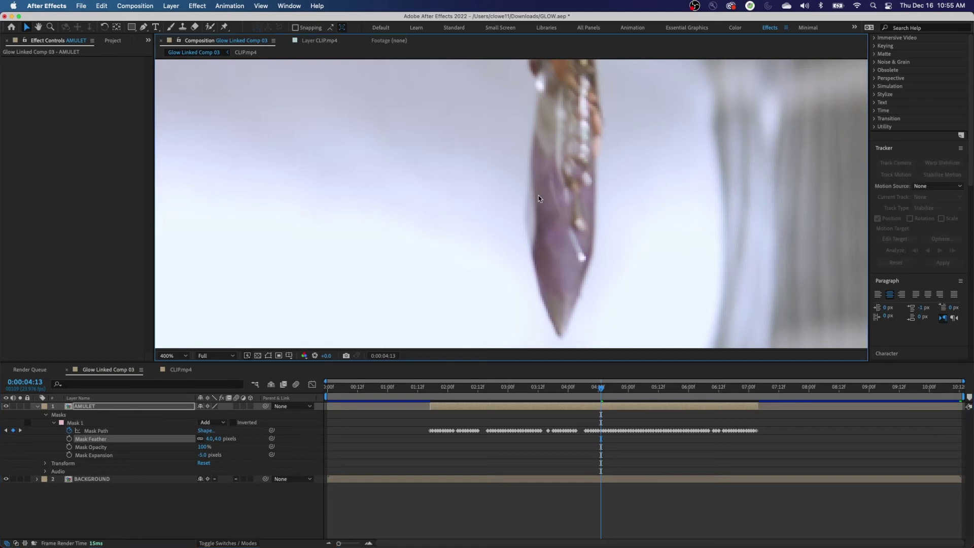
mouse_move(540, 198)
mouse_down()
mouse_move(413, 181)
mouse_move(553, 198)
mouse_up()
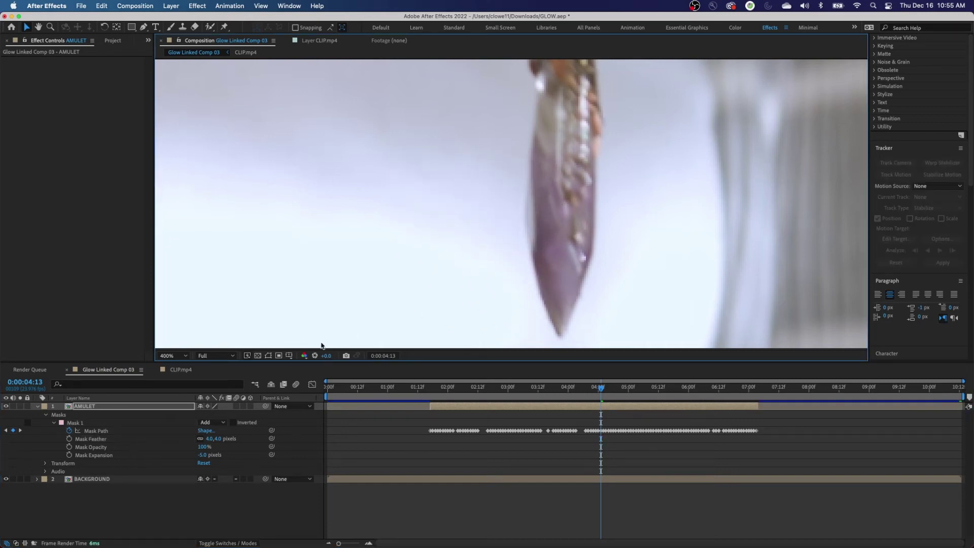
Set Mask 1's expansion to -2 pixels and check the crystal's edges with the BACKGROUND layer hidden and shown.
click(204, 454)
text(-2)
key(Return)
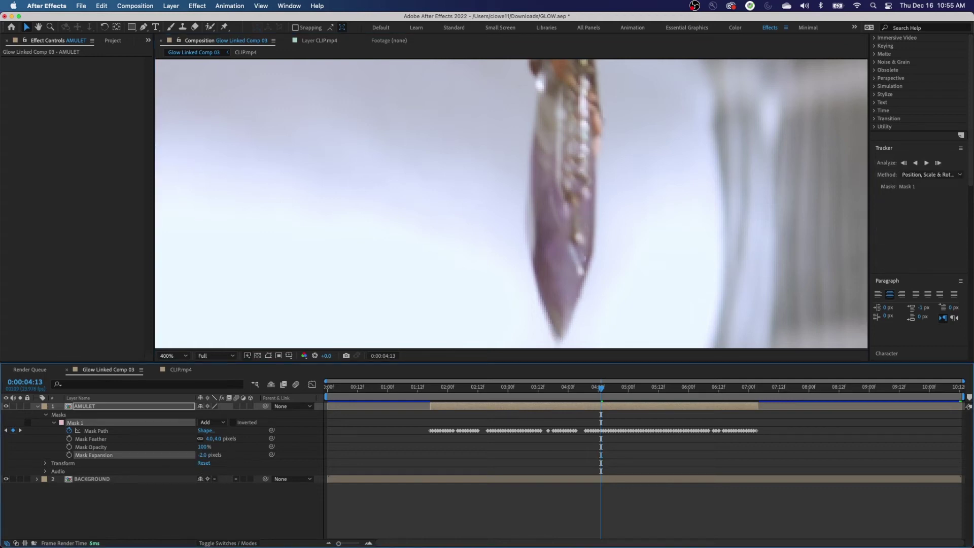
click(7, 479)
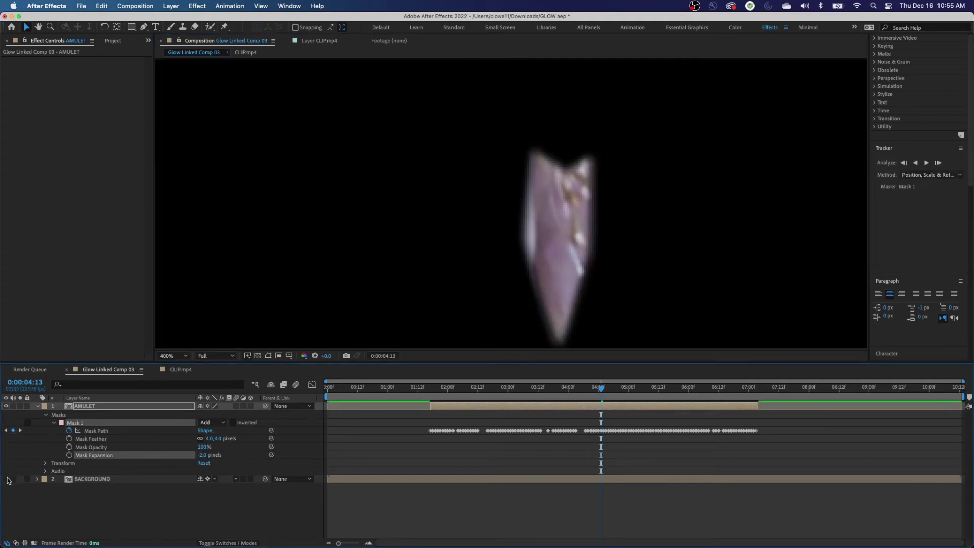
click(7, 479)
click(6, 479)
click(7, 479)
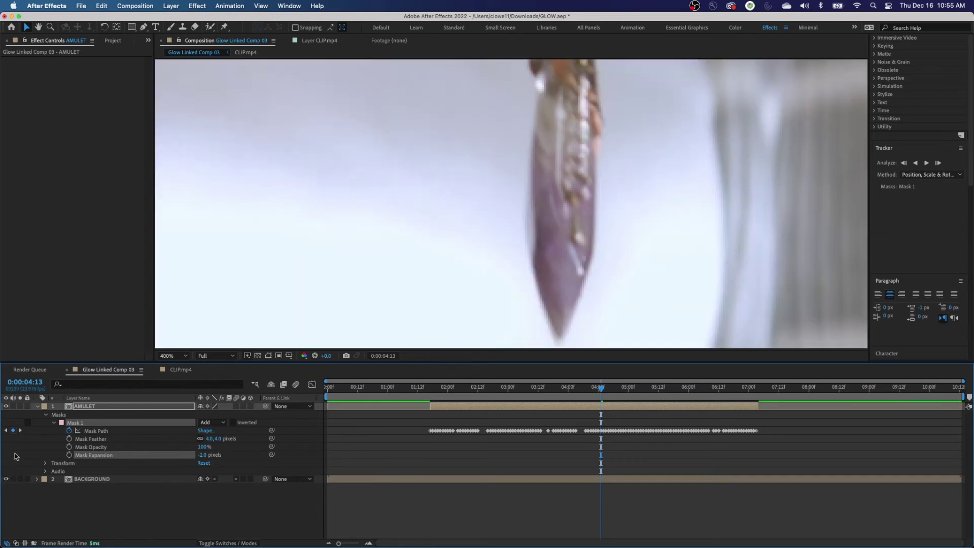
Collapse the AMULET layer's properties, search the effects for "glow", and apply the Stylize Glow effect to AMULET.
click(37, 406)
click(112, 40)
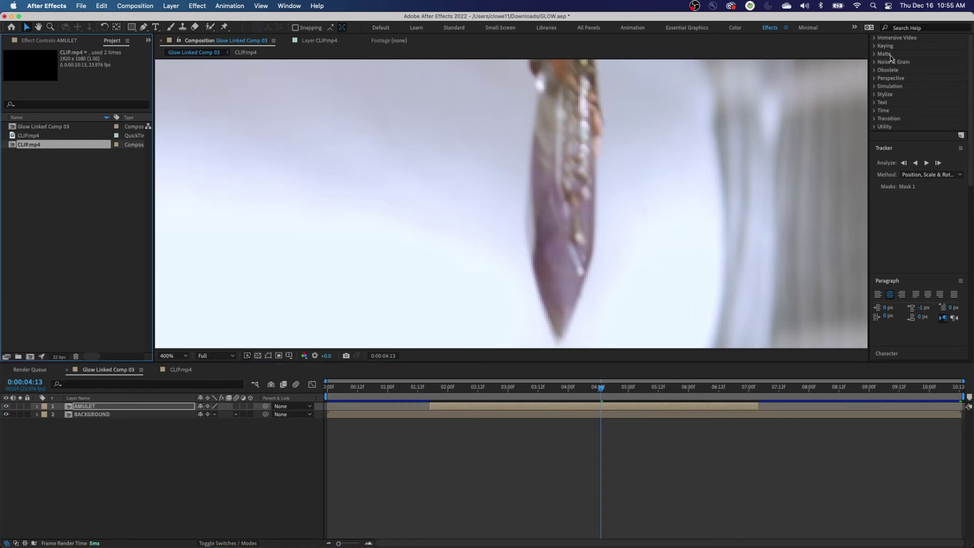
click(770, 28)
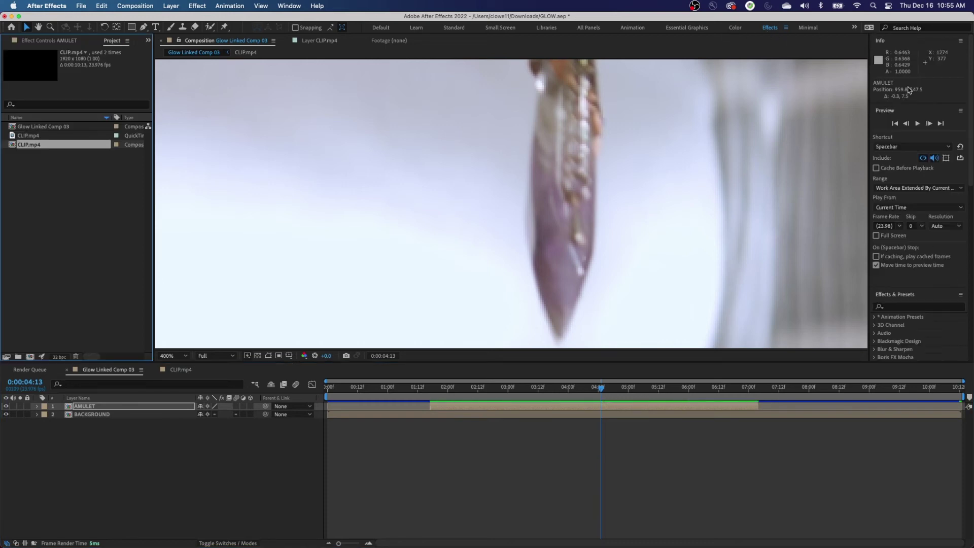
click(894, 308)
text(low)
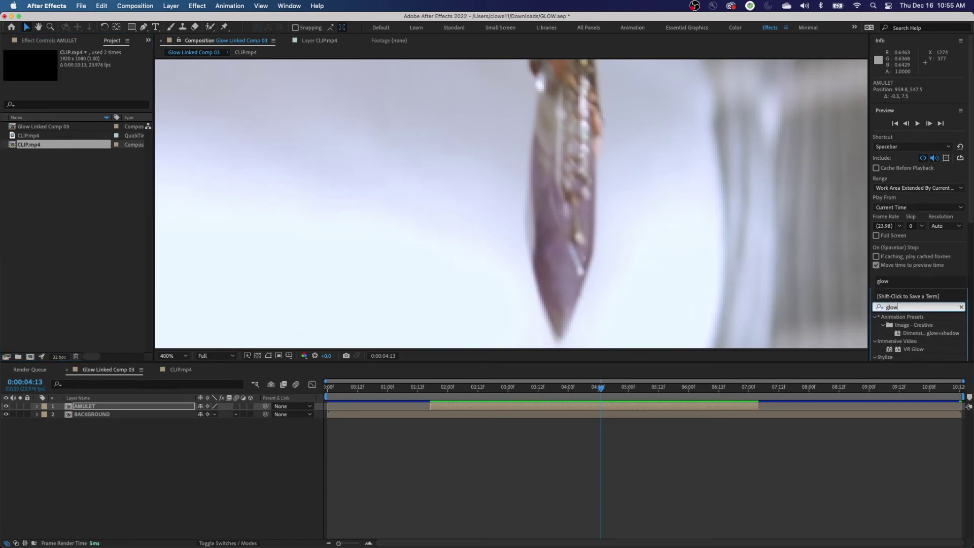
scroll(908, 309, down, 3)
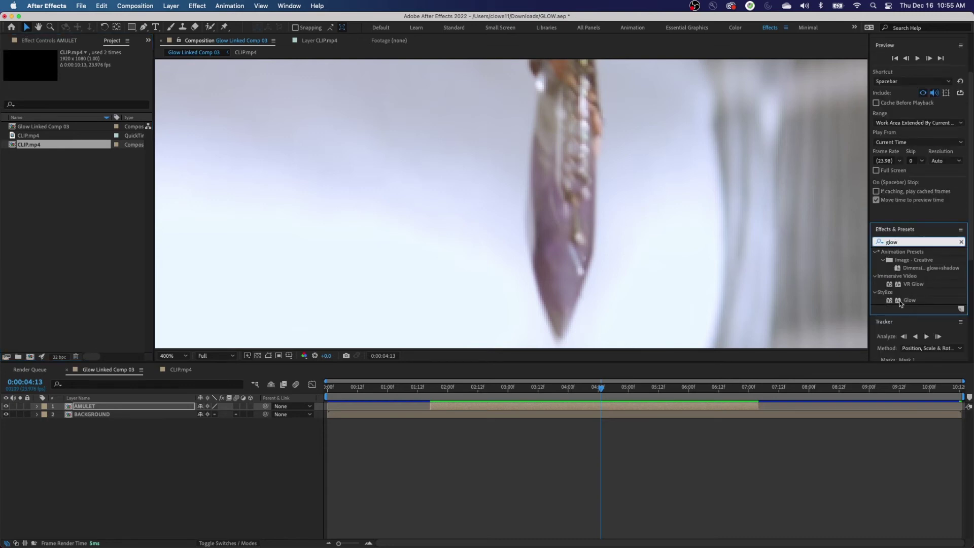
click(907, 301)
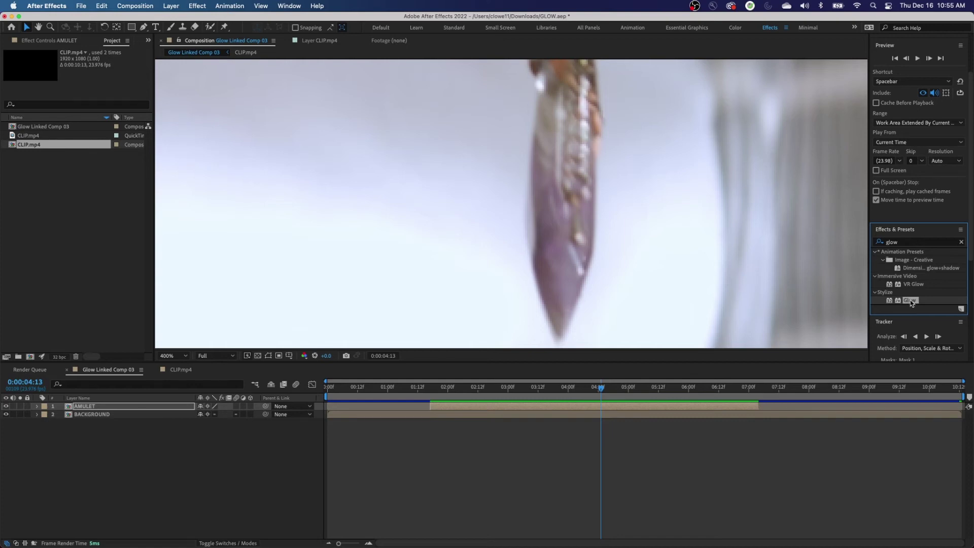
drag(911, 303, 132, 405)
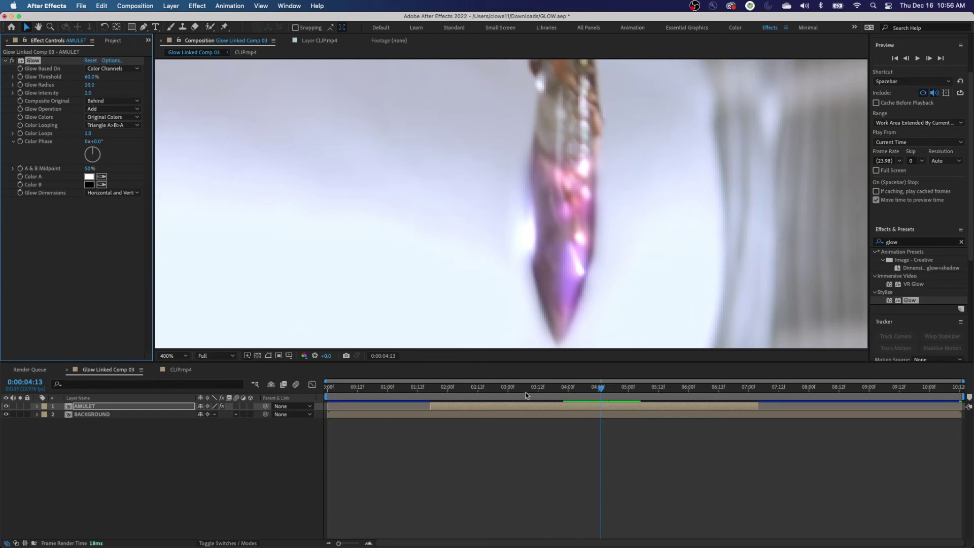
Go to 0:00:03:19 and compare the crystal with the Glow effect off and on.
drag(526, 396, 556, 384)
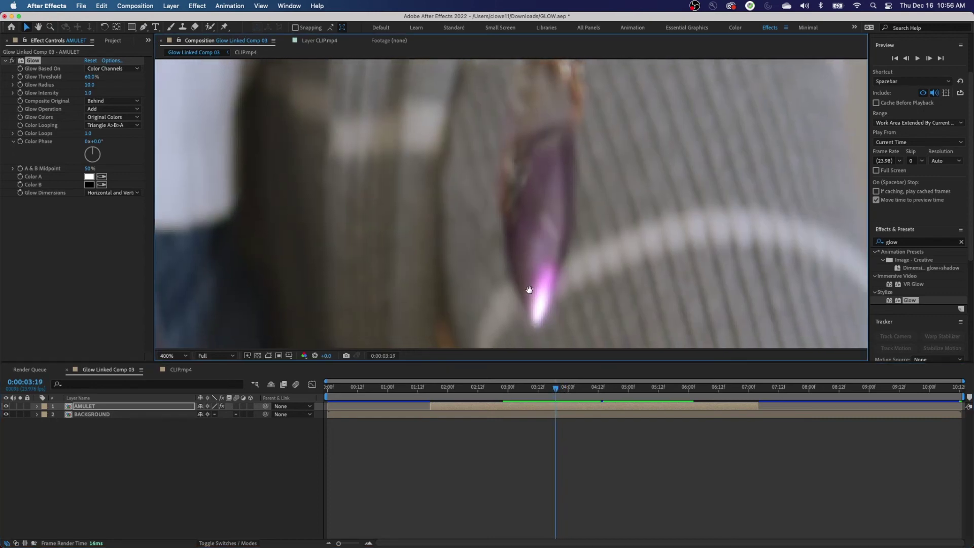
drag(529, 290, 513, 265)
click(12, 60)
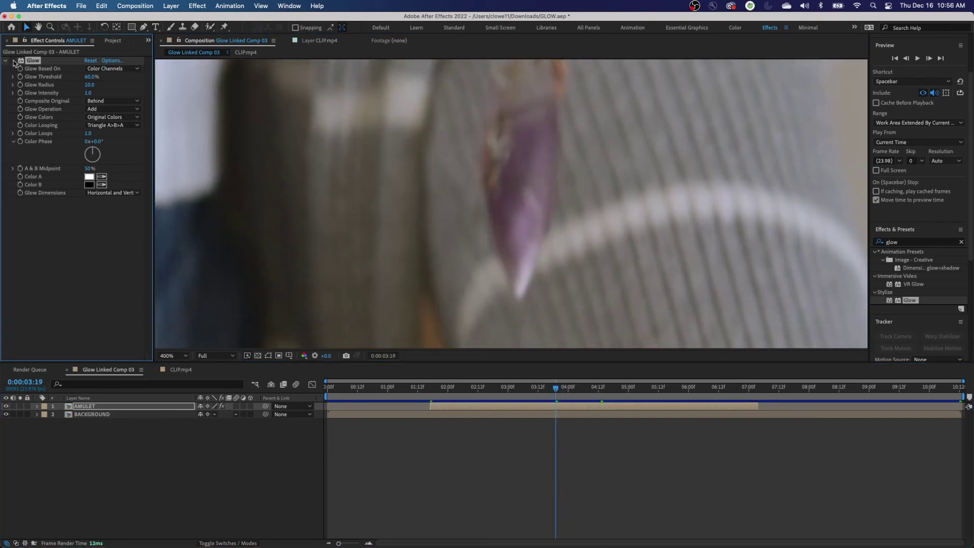
click(12, 60)
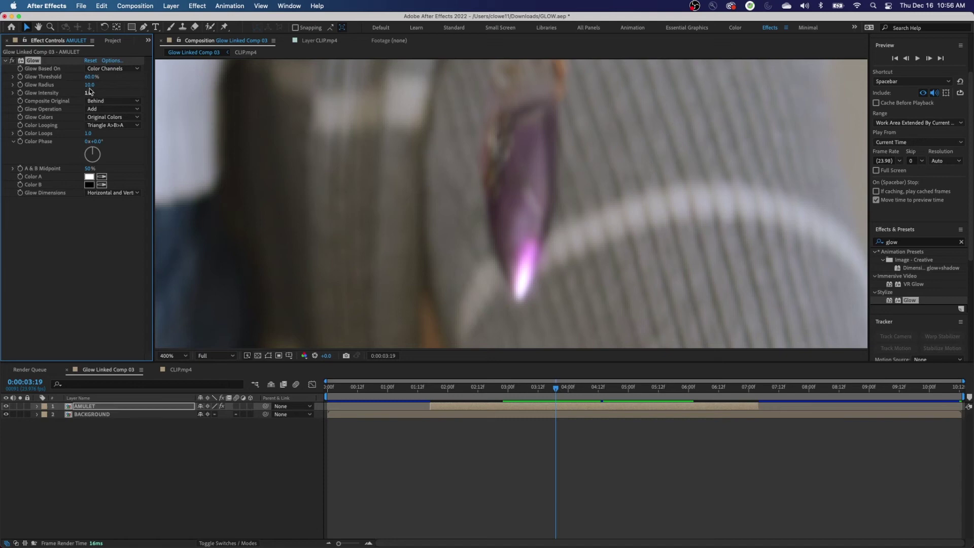
Set Glow Threshold to 35.7%, Glow Radius to 26.0 and Glow Intensity to 1.2, and compare the effect off and on.
mouse_move(87, 77)
mouse_down()
mouse_move(60, 81)
mouse_move(124, 96)
mouse_move(99, 94)
mouse_move(89, 82)
mouse_up()
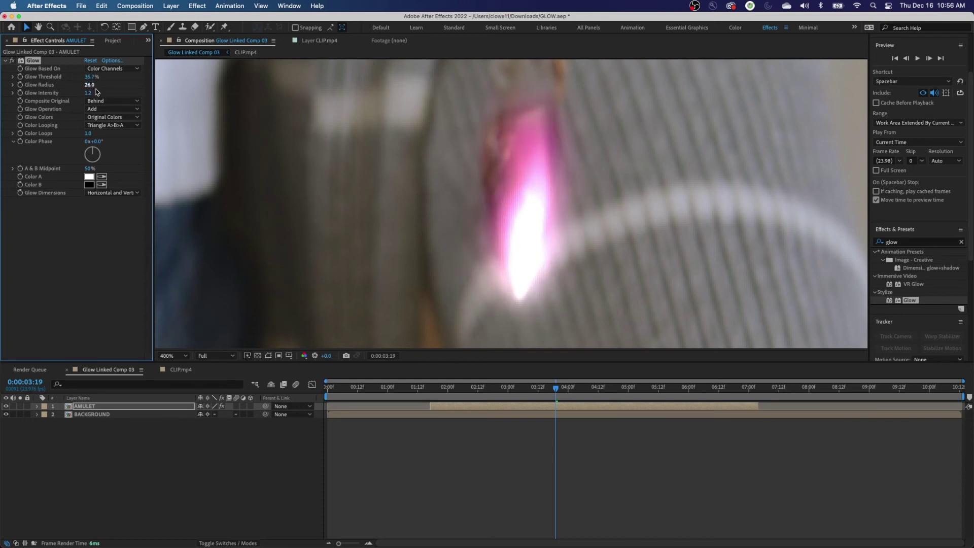
click(12, 61)
click(12, 61)
Fit the whole composition in the viewer and preview the glowing amulet from 0:00:02:10.
key(shift+slash)
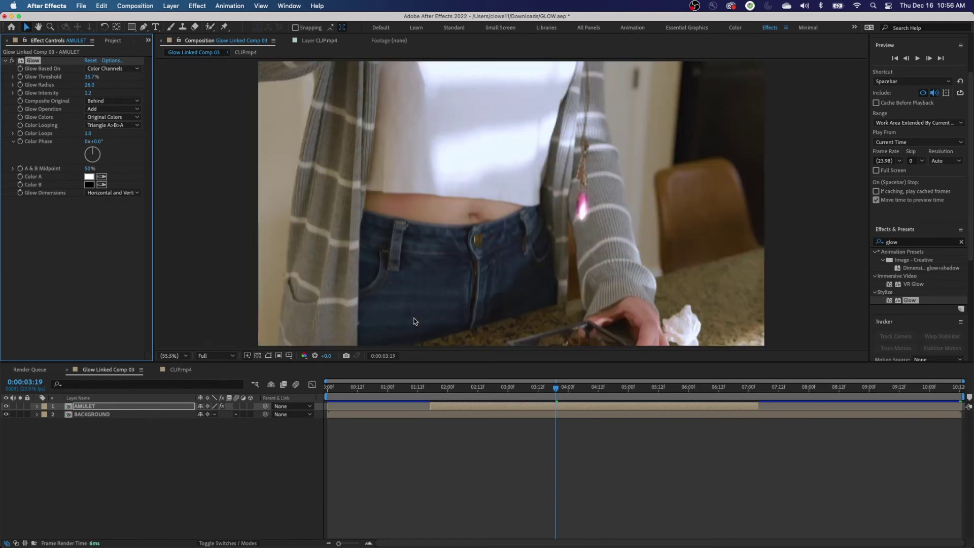
drag(543, 393, 473, 393)
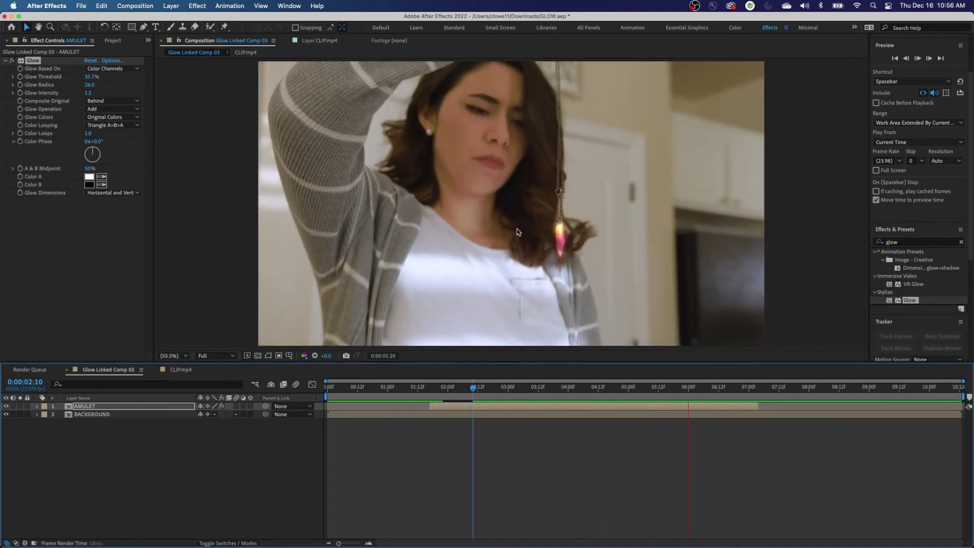
Set the Glow effect's Glow Radius to 50.0 and Glow Threshold to 29.0%, and preview the composition from 0:00:01:22.
key(space)
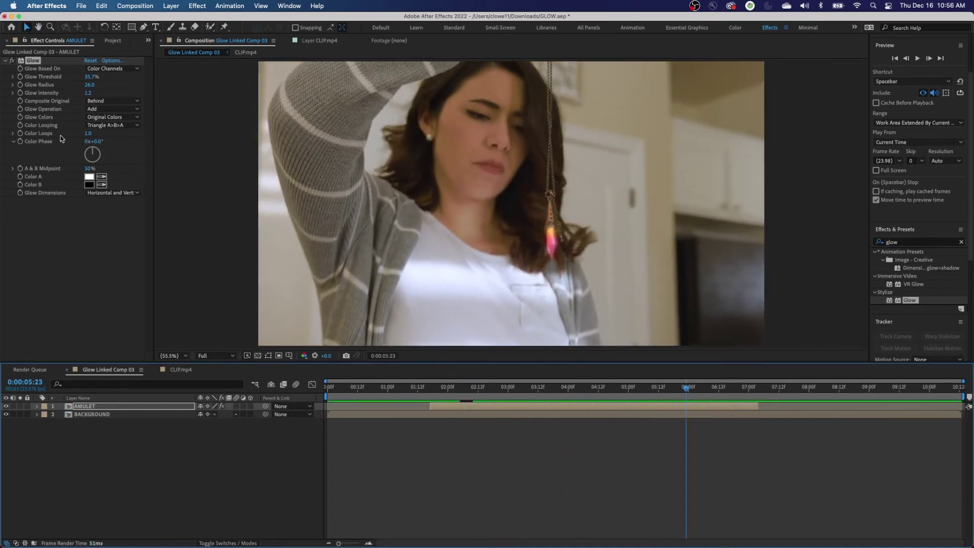
click(93, 93)
mouse_move(90, 85)
mouse_down()
mouse_move(104, 87)
mouse_move(87, 77)
mouse_up()
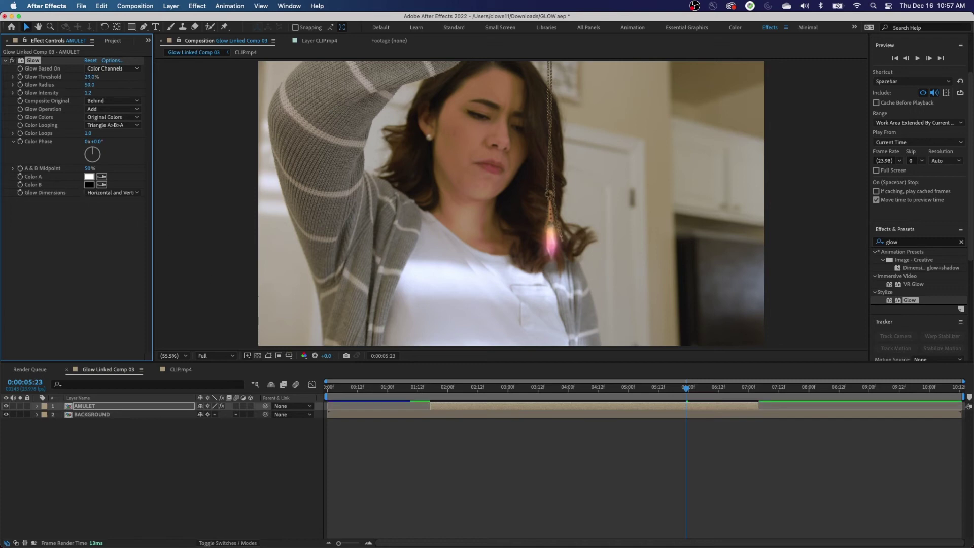
drag(686, 387, 443, 388)
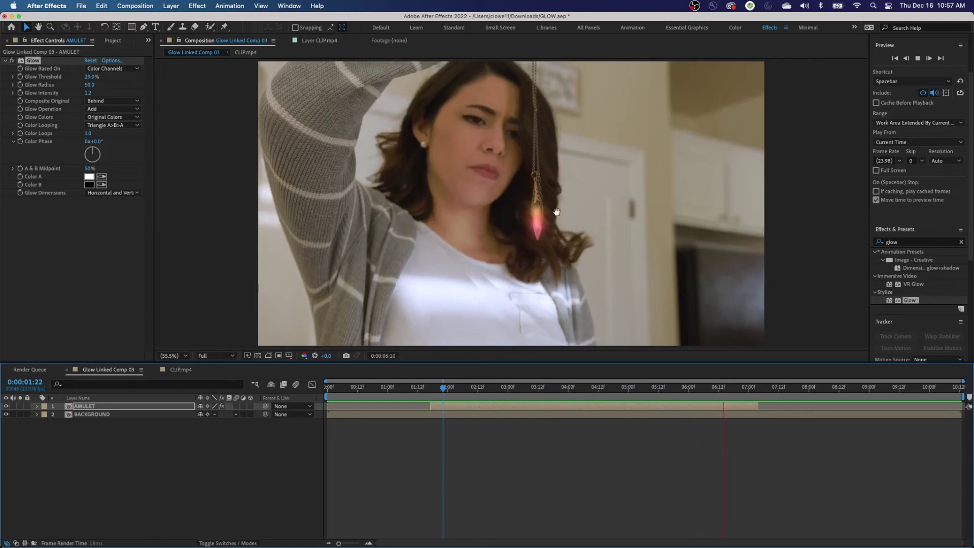
key(space)
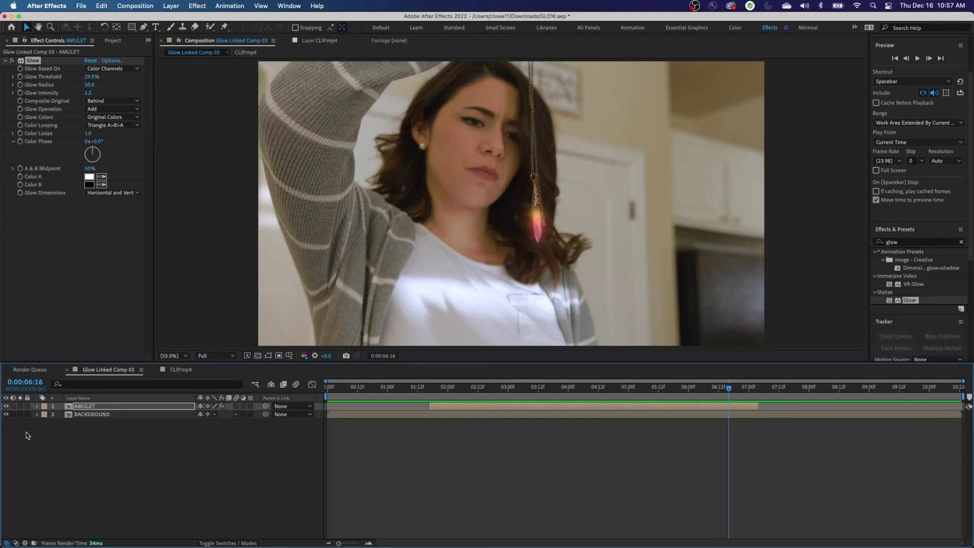
Examine the AMULET layer's mask and Glow effect properties in the timeline, and collapse both property groups.
click(35, 407)
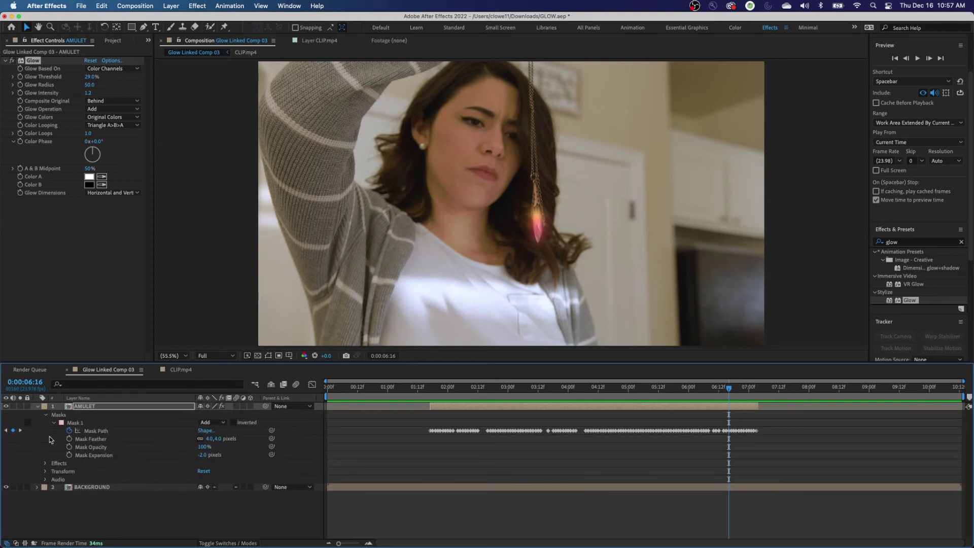
click(45, 463)
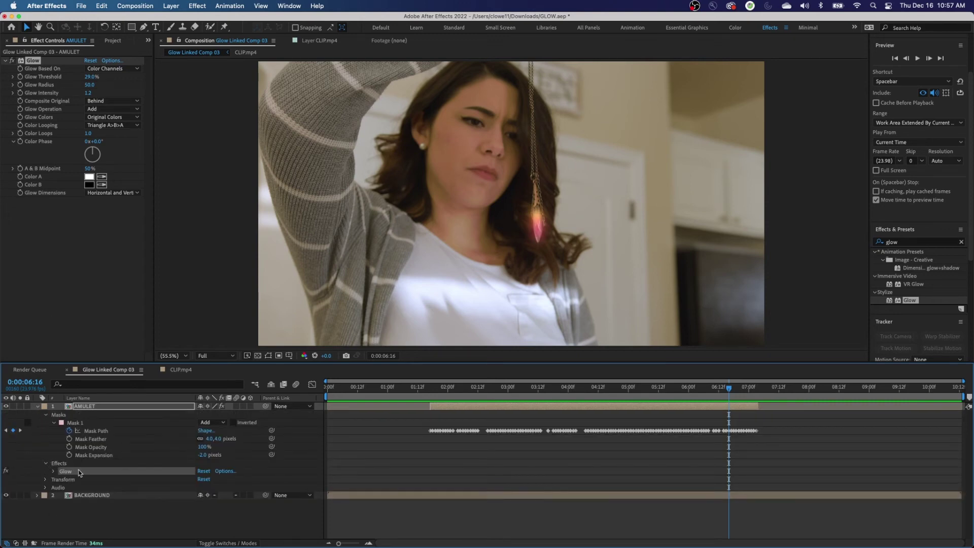
click(54, 472)
scroll(94, 459, down, 3)
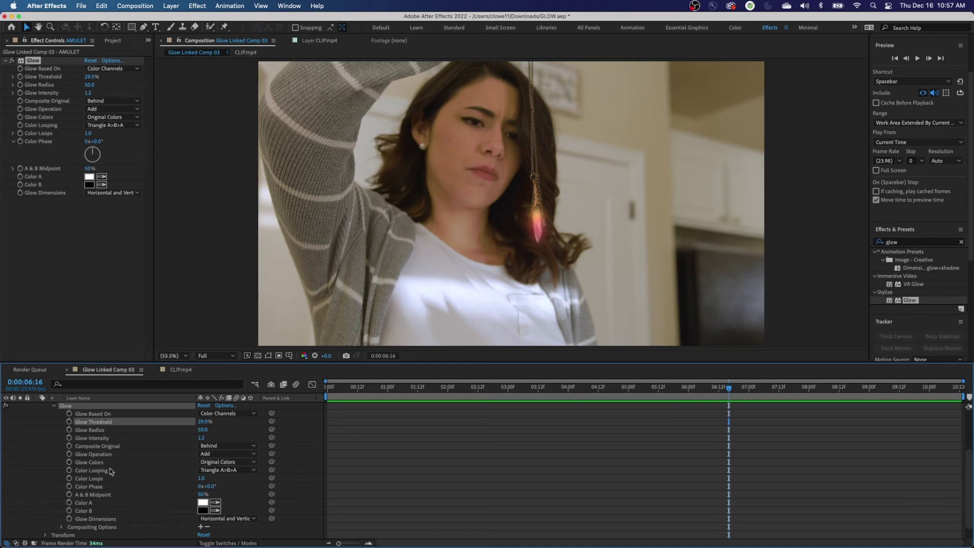
scroll(111, 472, up, 4)
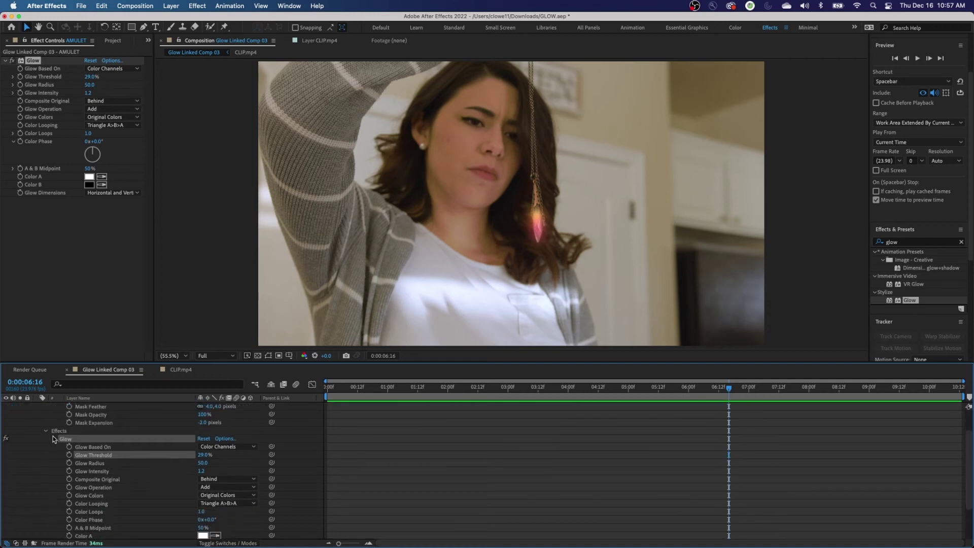
scroll(54, 440, up, 4)
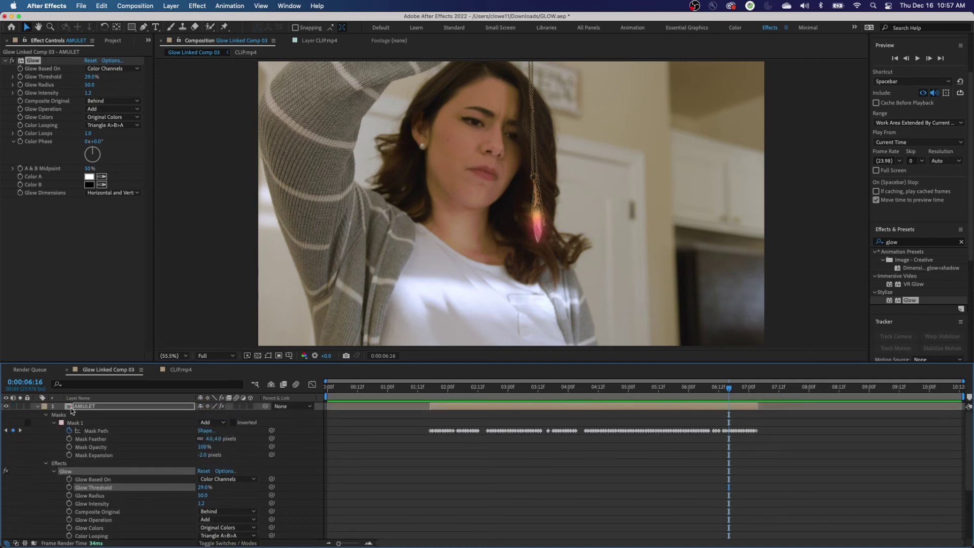
click(65, 415)
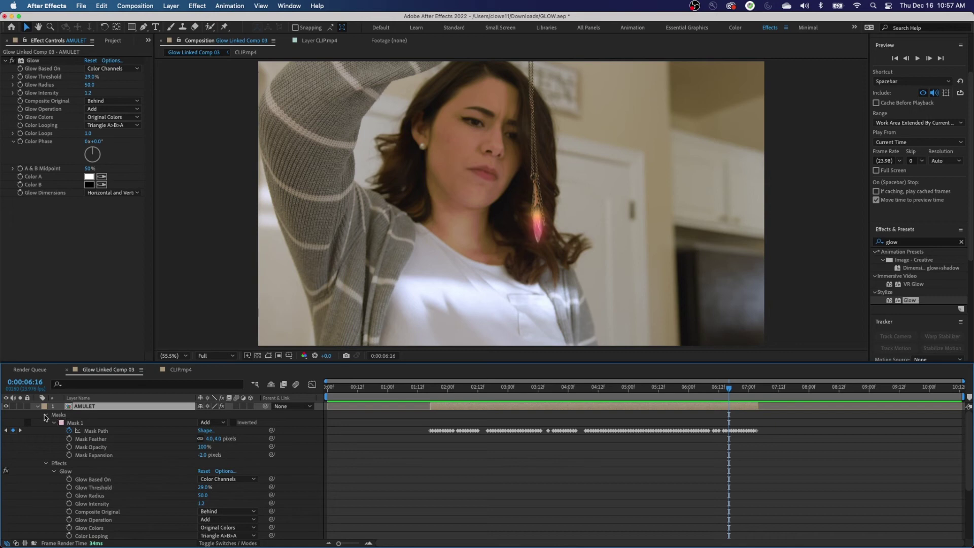
click(45, 415)
click(47, 423)
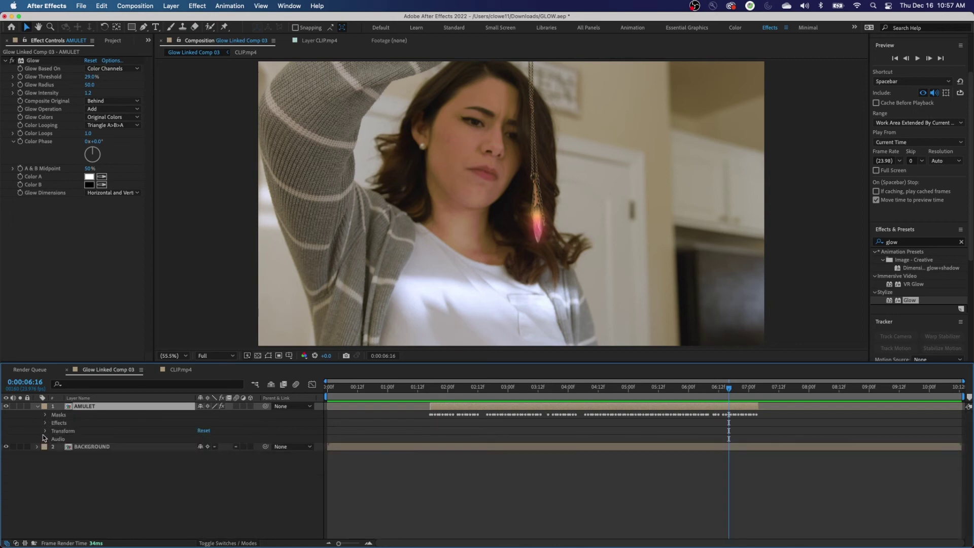
Start animating the AMULET layer's Opacity with a 0% keyframe at 0:00:01:19.
click(46, 432)
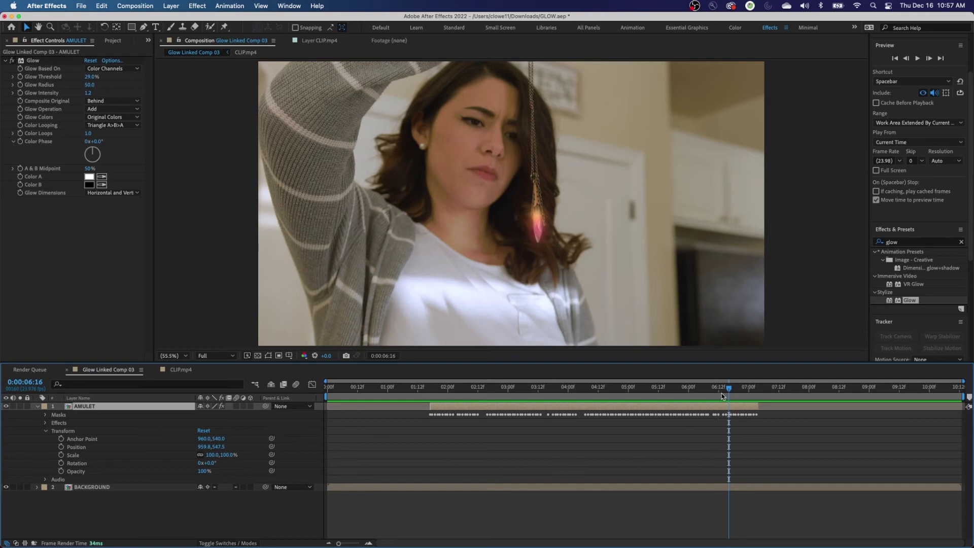
drag(723, 396, 436, 411)
click(61, 472)
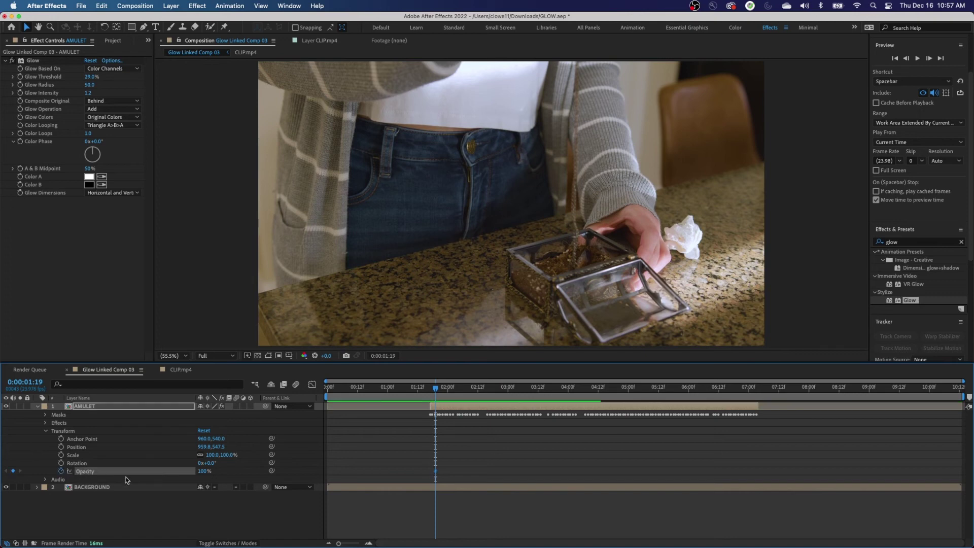
click(205, 472)
key(Return)
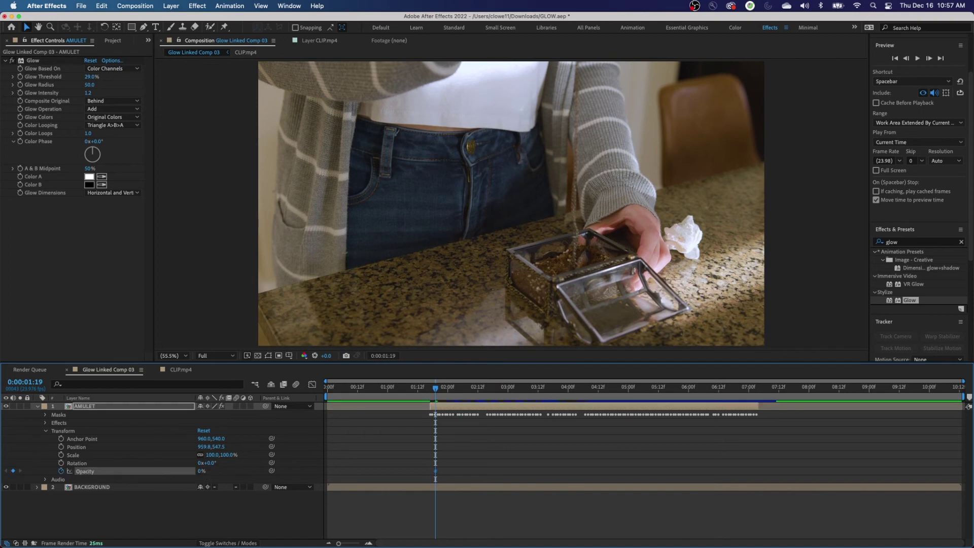
Add a 100% Opacity keyframe to the AMULET layer at 0:00:04:05.
drag(444, 397, 581, 407)
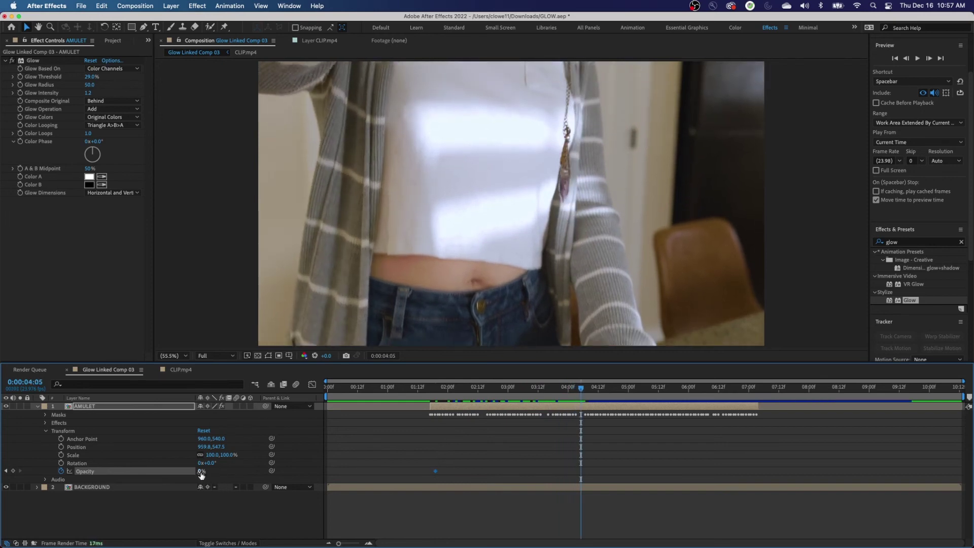
click(201, 472)
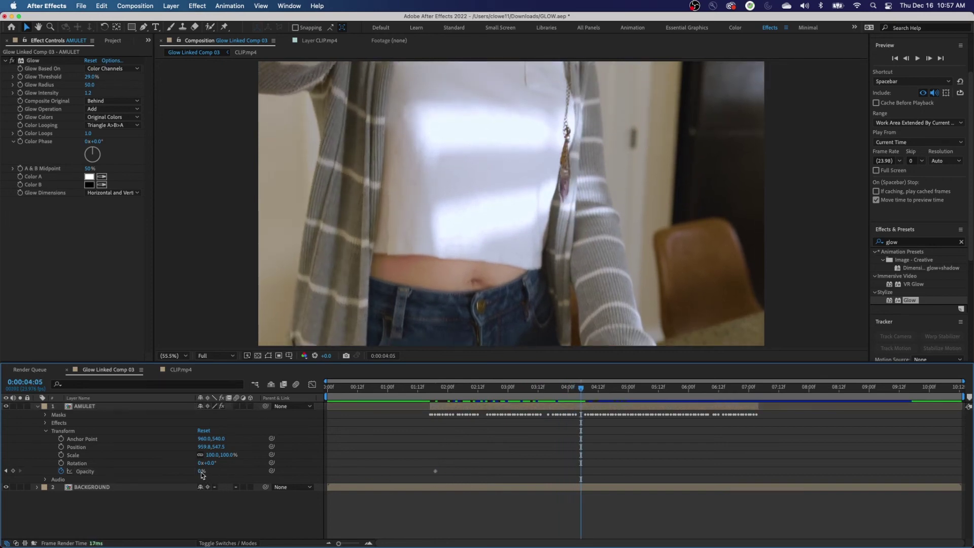
drag(201, 473, 477, 447)
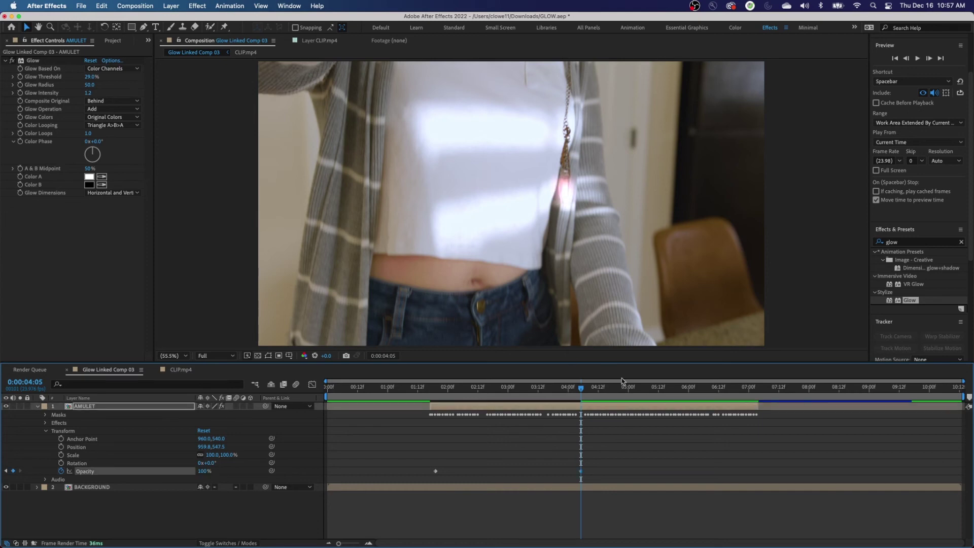
Preview the amulet's glow fade-in from 0:00:01:20.
drag(600, 397, 444, 487)
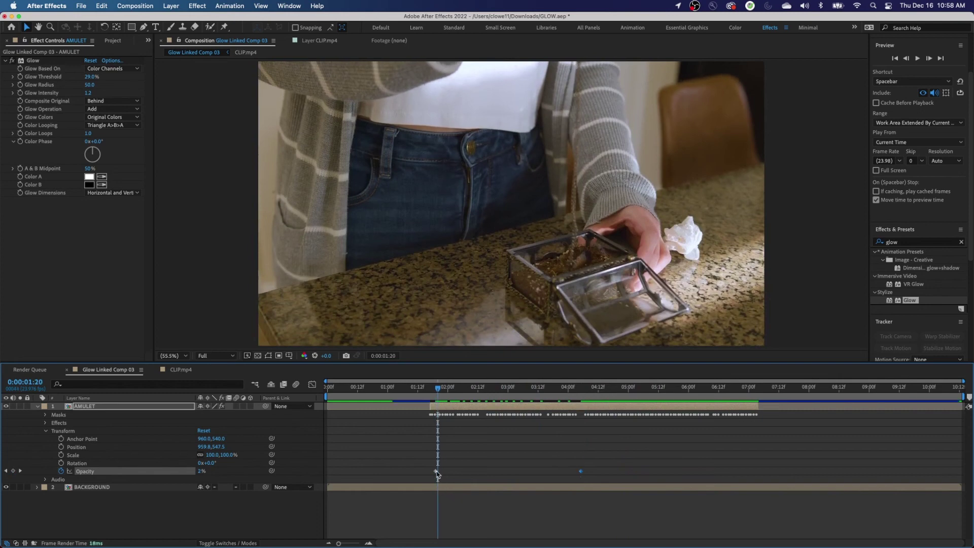
key(space)
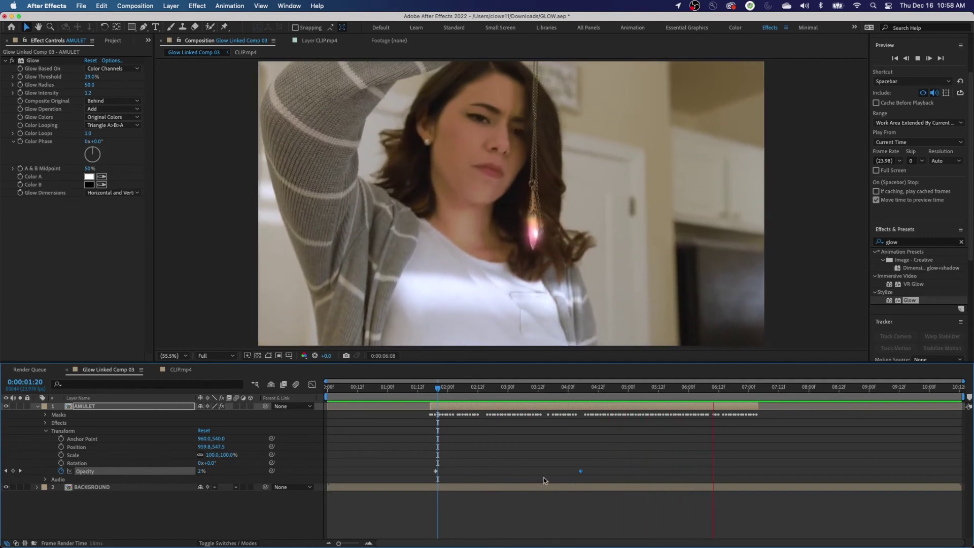
key(space)
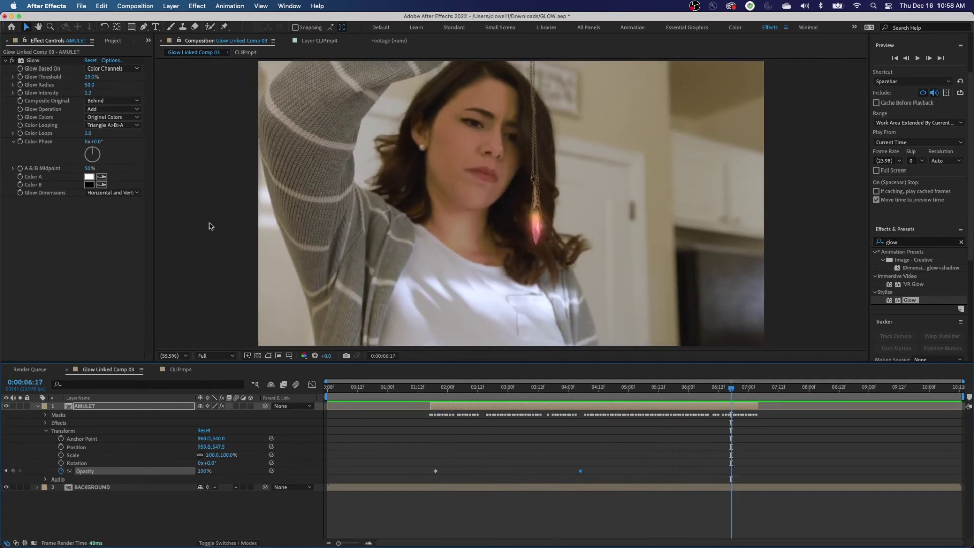
Set Glow Radius to 73.0 and Glow Threshold to 25.5%, and preview the stronger glow from 0:00:03:13.
mouse_move(89, 85)
mouse_down()
mouse_move(102, 87)
mouse_move(89, 77)
mouse_up()
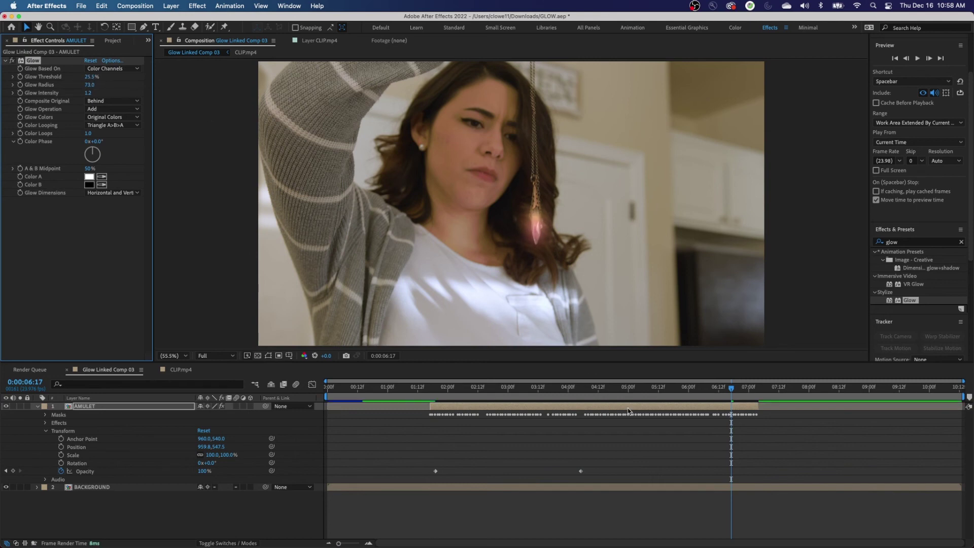
drag(619, 394, 542, 395)
key(space)
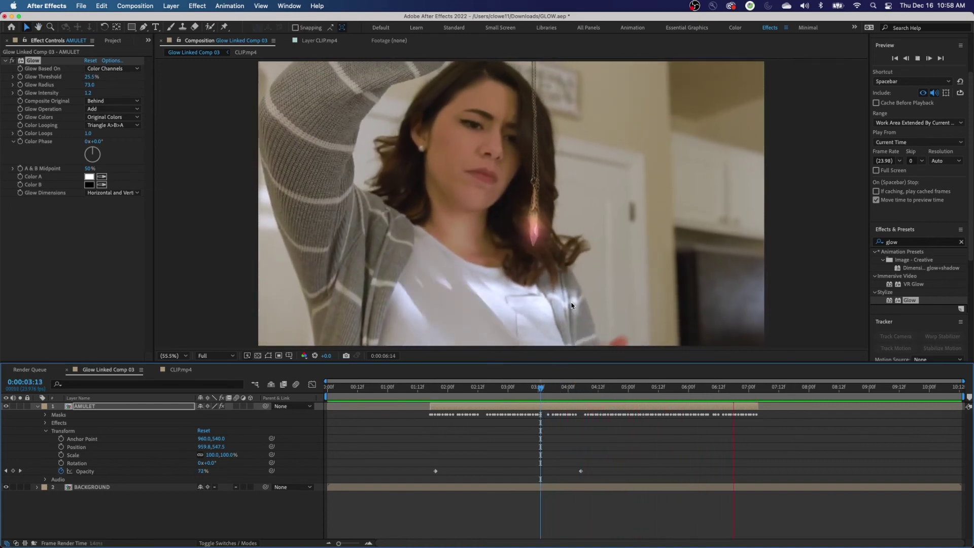
key(space)
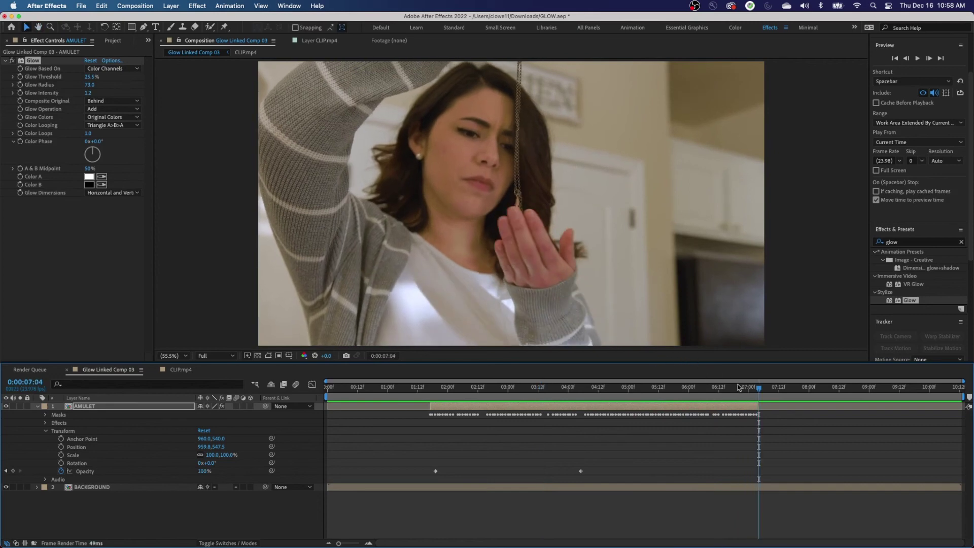
Go to 0:00:07:03 to examine the glow over the fingers, and collapse the AMULET layer's properties.
mouse_move(740, 388)
mouse_down()
mouse_move(730, 389)
mouse_move(756, 393)
mouse_up()
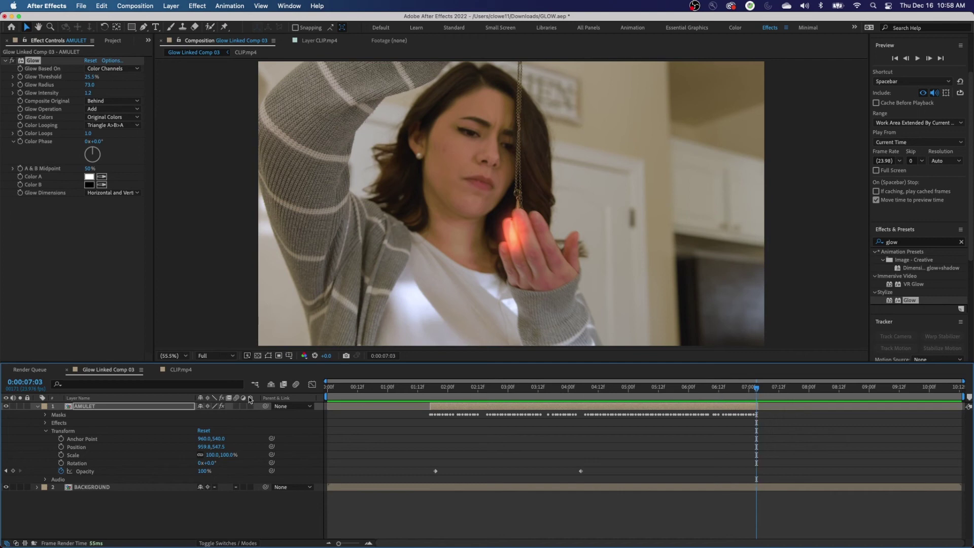
click(37, 407)
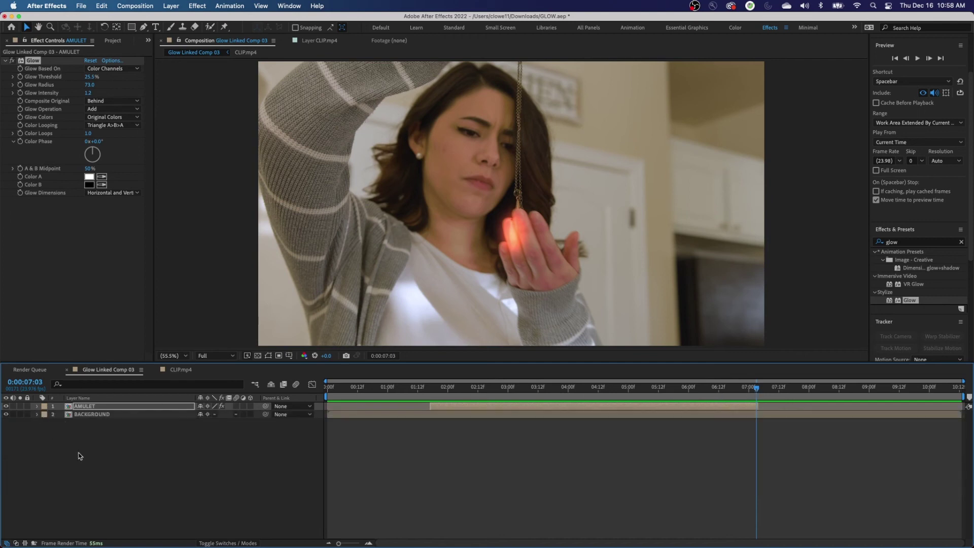
click(78, 455)
Duplicate the BACKGROUND layer, place the copy above AMULET and rename it HAND.
click(92, 415)
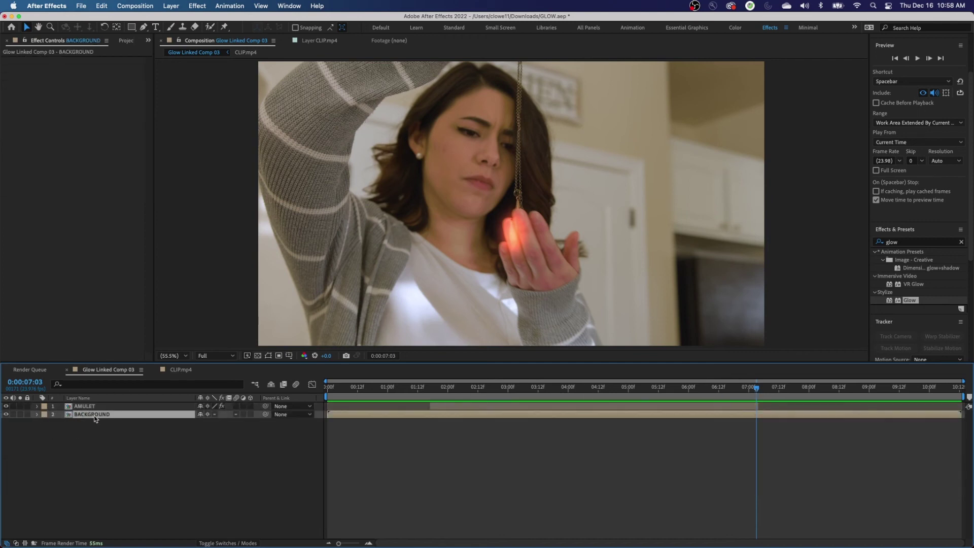
key(super+d)
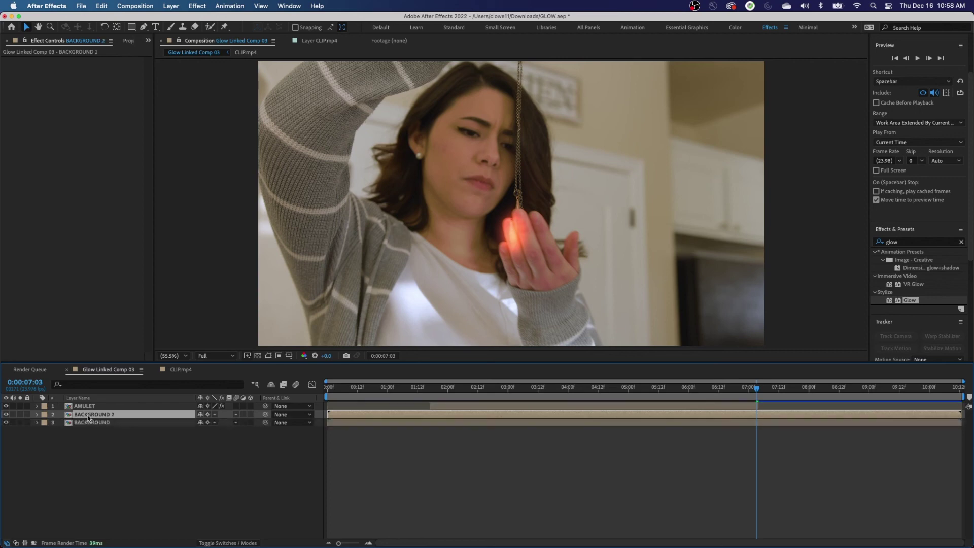
drag(88, 417, 92, 409)
key(Return)
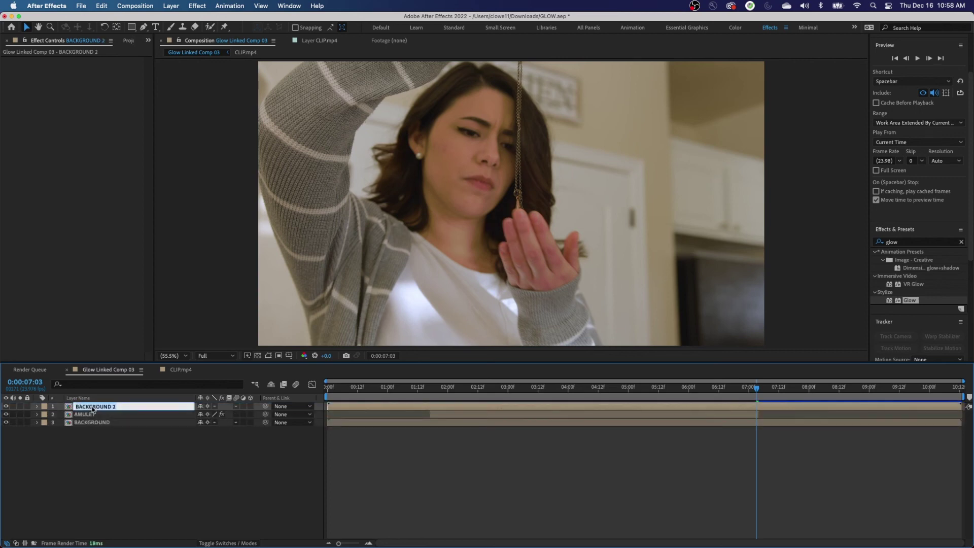
text(HAND)
key(Return)
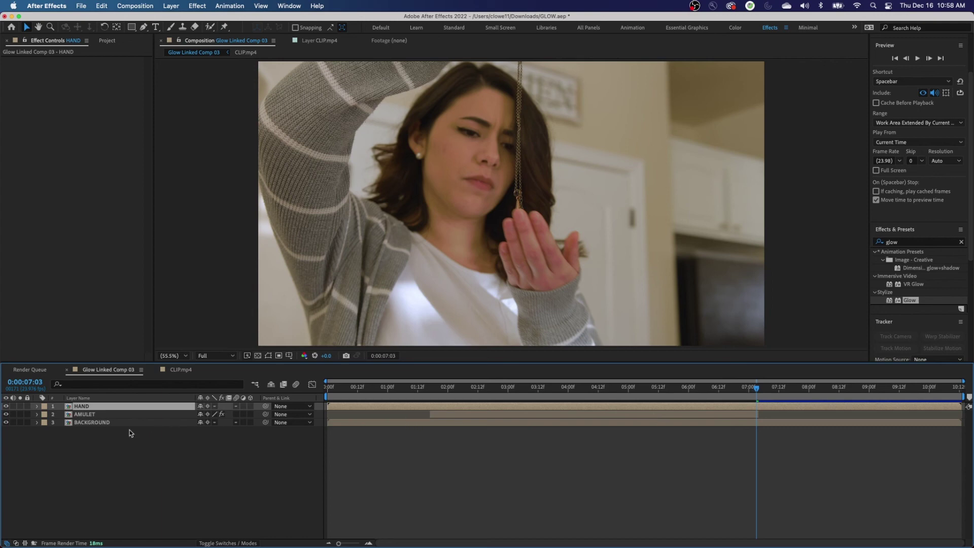
Trim the HAND layer to start at 0:00:07:00 and end at about 0:00:07:05.
click(750, 395)
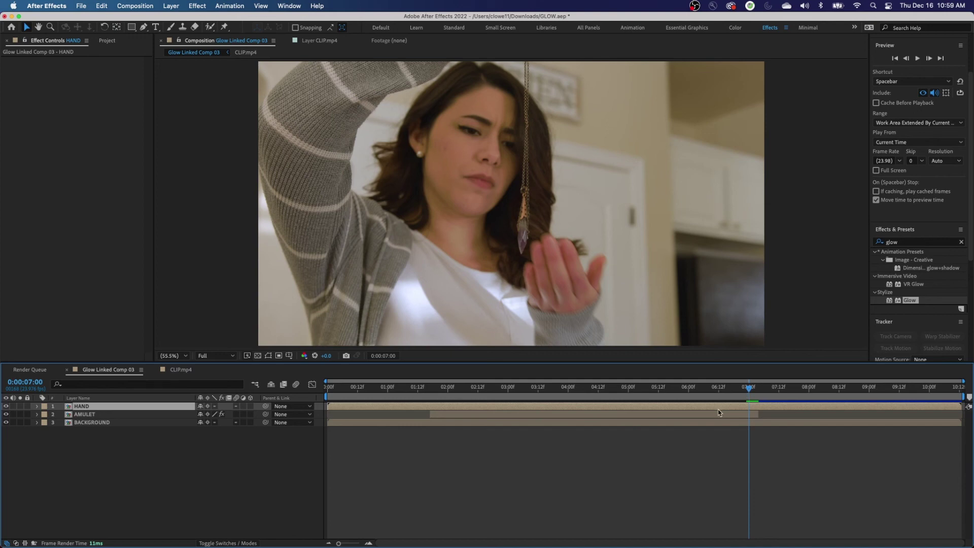
key(alt+bracketleft)
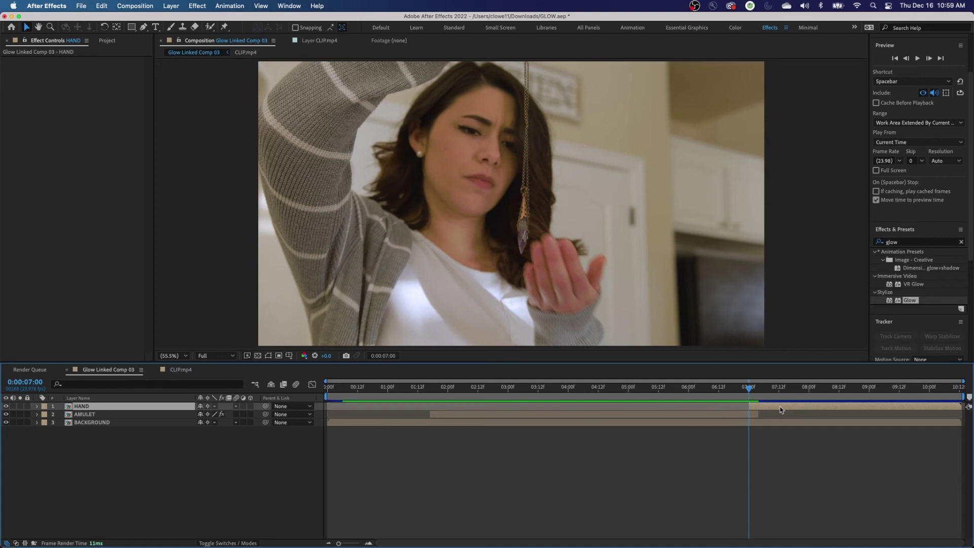
key(space)
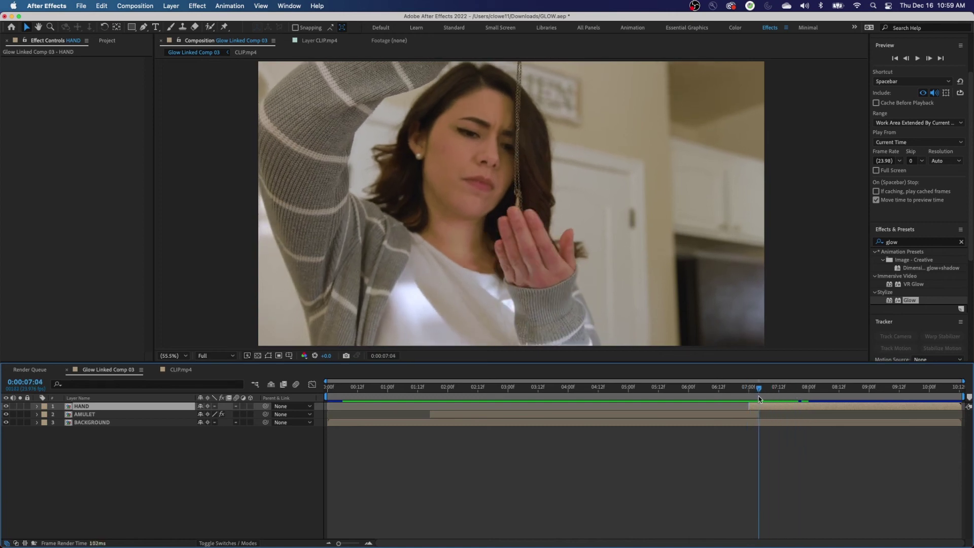
drag(751, 390, 760, 391)
click(762, 389)
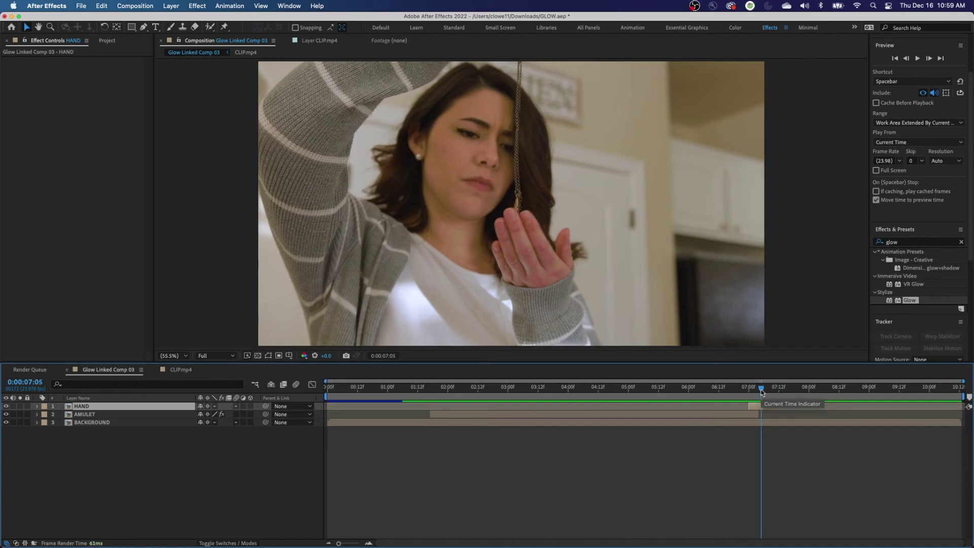
Go to 0:00:07:00, shift the HAND layer's image to check the glow beneath it, and undo the move.
mouse_move(761, 391)
mouse_down()
mouse_move(776, 392)
mouse_move(748, 399)
mouse_up()
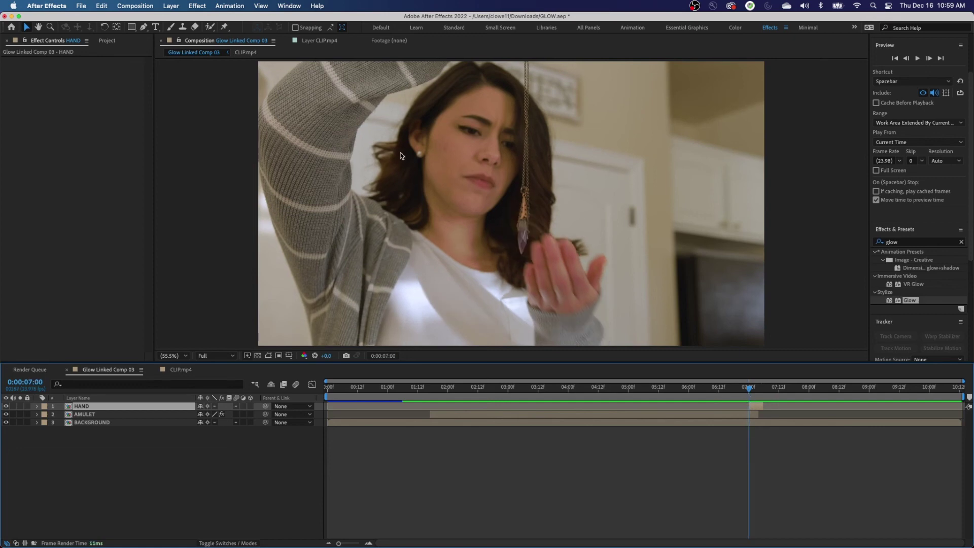
drag(401, 155, 457, 358)
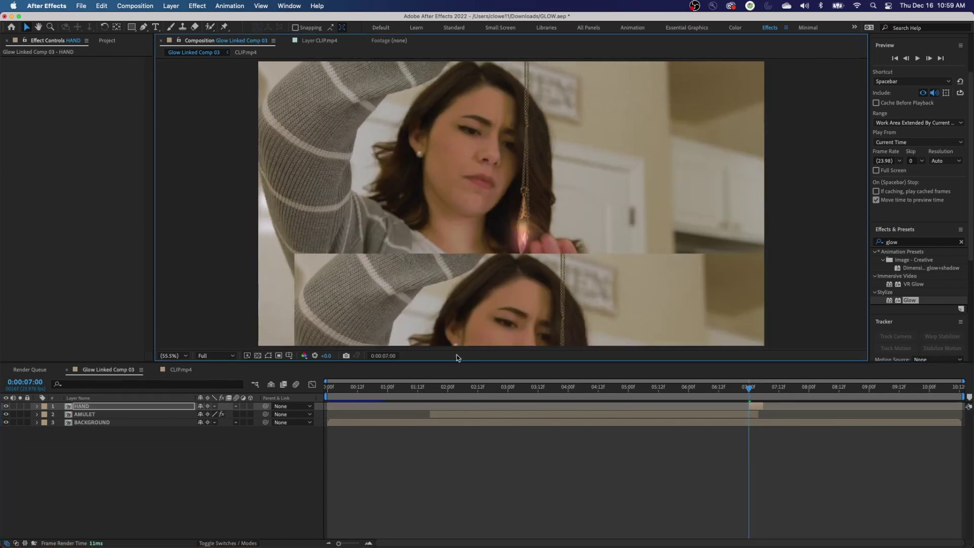
key(super+z)
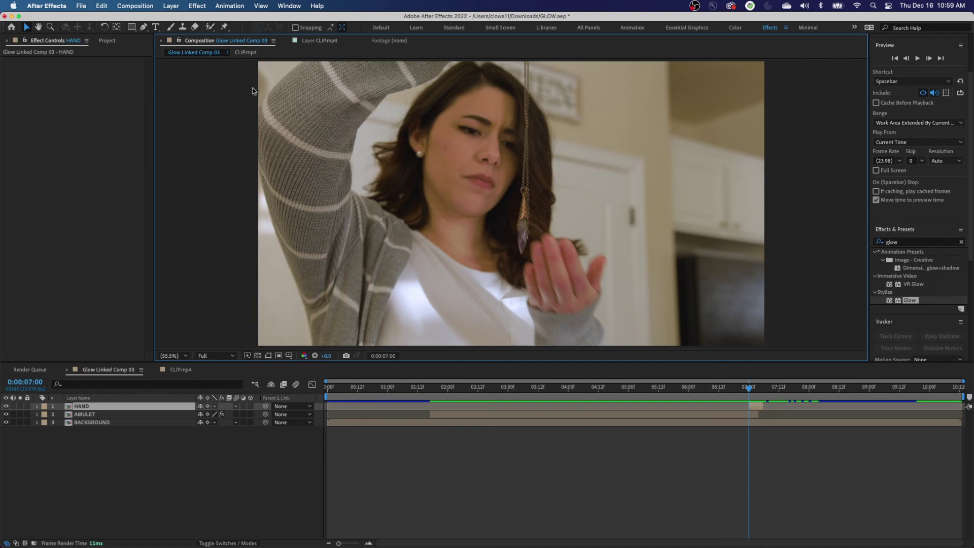
Draw a closed Pen tool mask on the HAND layer around the four fingers and across the palm, excluding the thumb.
click(143, 27)
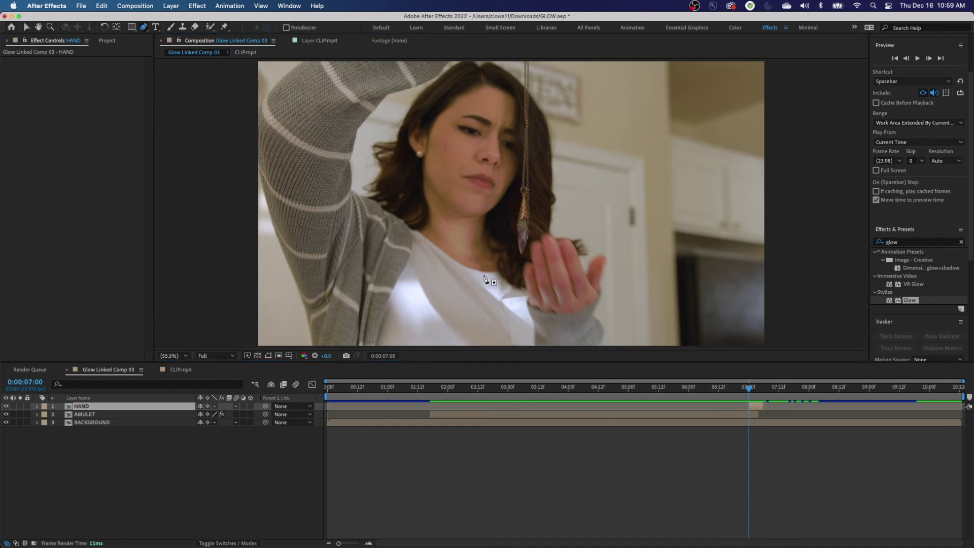
scroll(457, 279, up, 3)
click(448, 276)
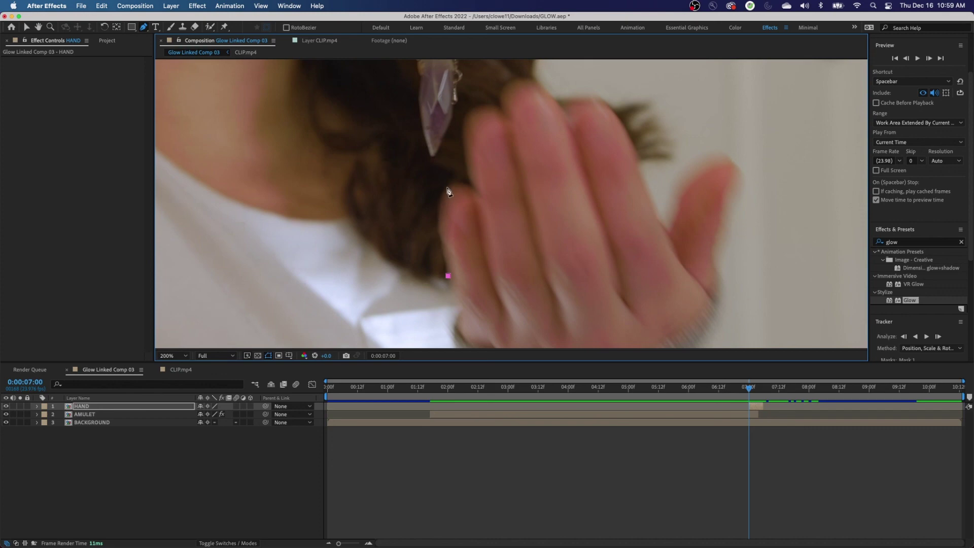
drag(447, 186, 457, 185)
click(470, 189)
click(471, 109)
click(501, 110)
click(513, 83)
drag(514, 85, 524, 81)
click(558, 101)
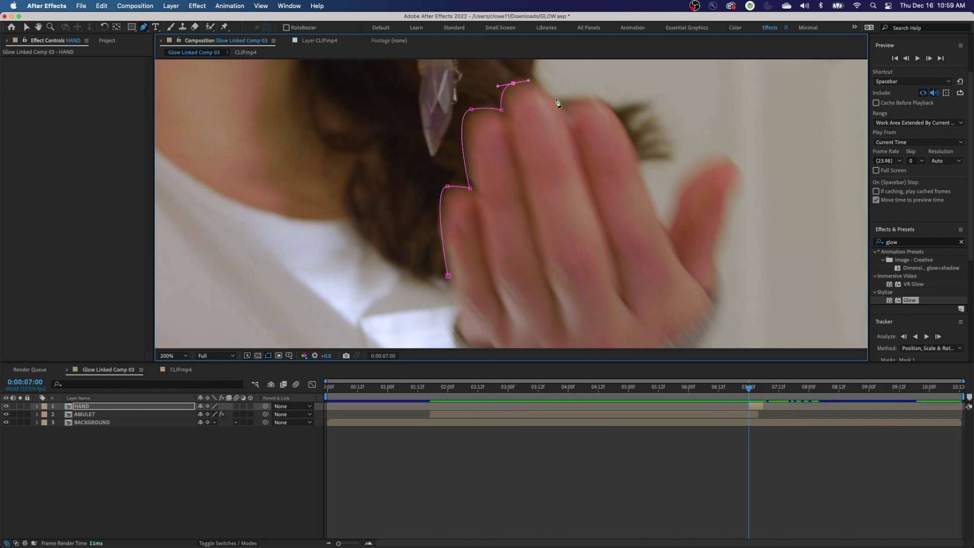
click(572, 124)
drag(615, 112, 628, 127)
drag(642, 178, 647, 191)
click(674, 249)
drag(593, 329, 562, 332)
drag(461, 306, 448, 297)
click(448, 276)
Move the masked fingers sideways to check the cutout, and undo the move.
key(v)
drag(515, 168, 629, 214)
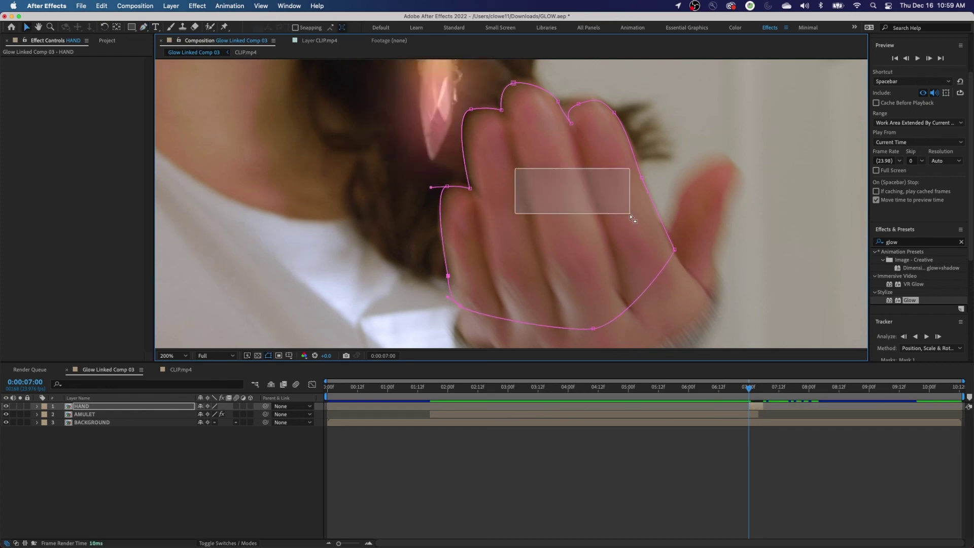
drag(528, 181, 698, 175)
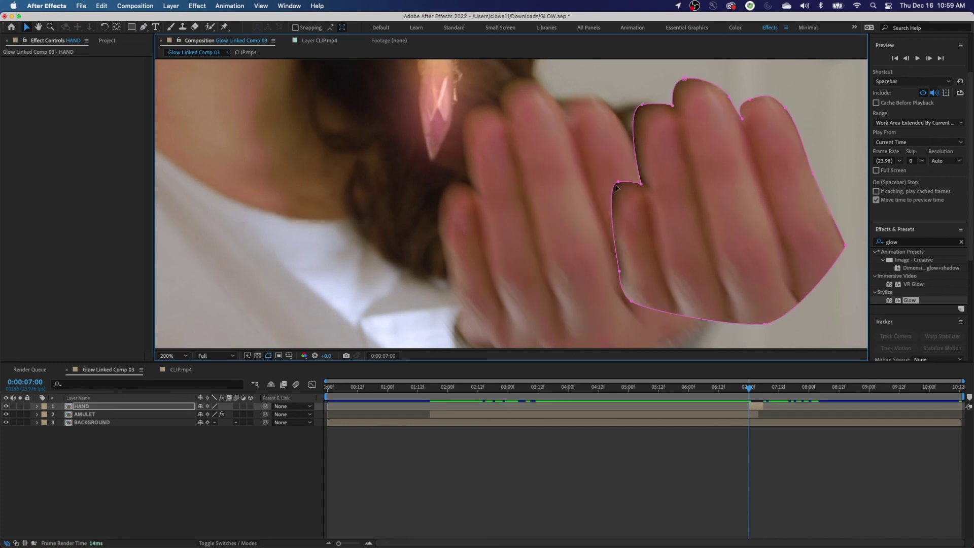
key(super+z)
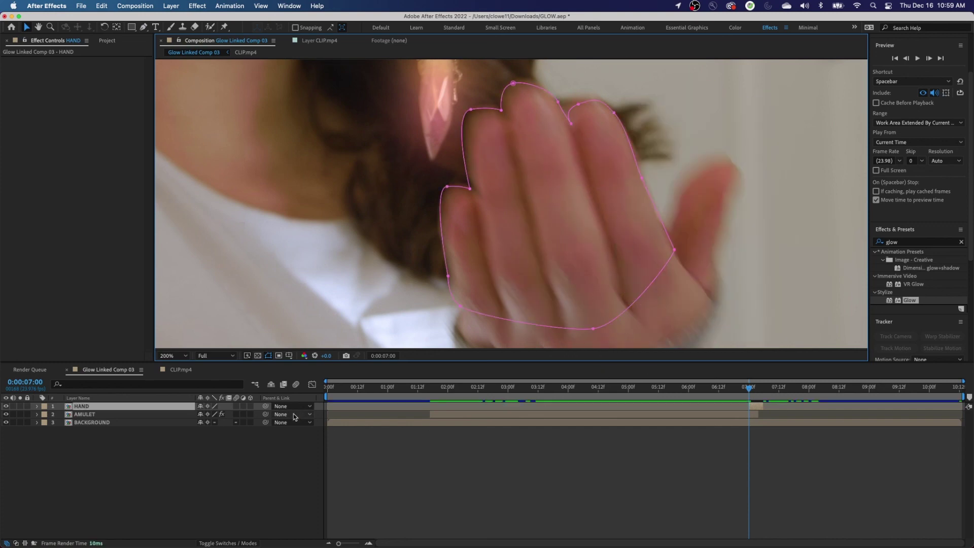
Set up mask tracking for the HAND layer's Mask 1 and track it forward frame by frame to 0:00:07:02.
click(37, 406)
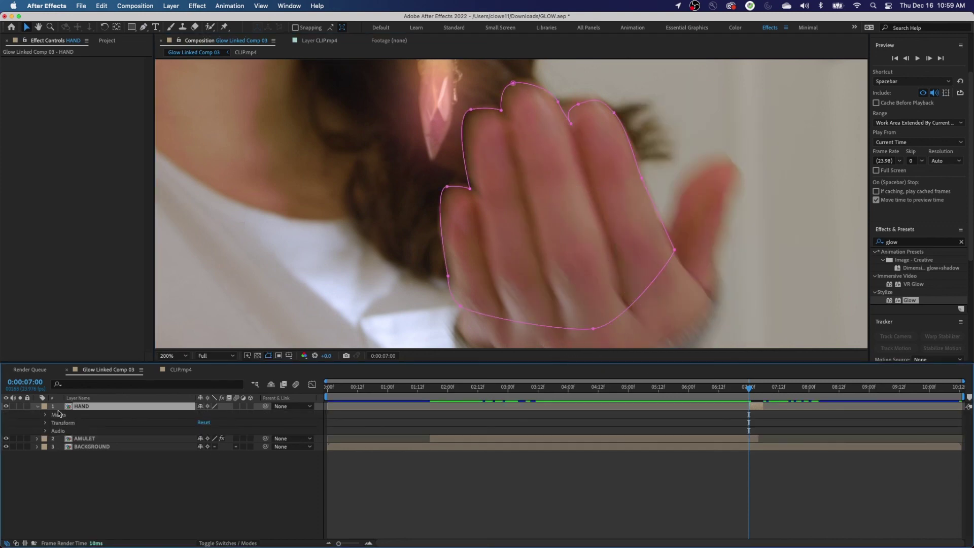
scroll(424, 163, down, 2)
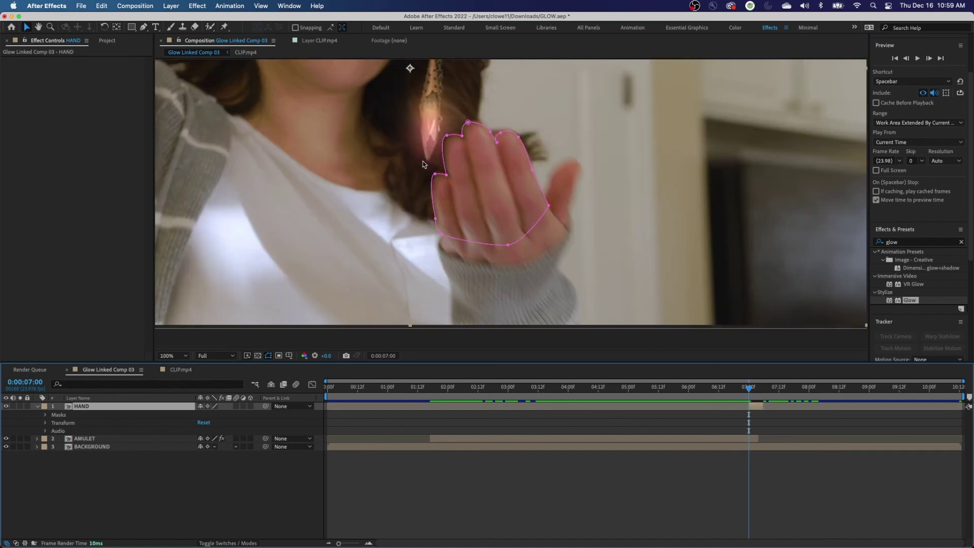
click(51, 415)
click(45, 415)
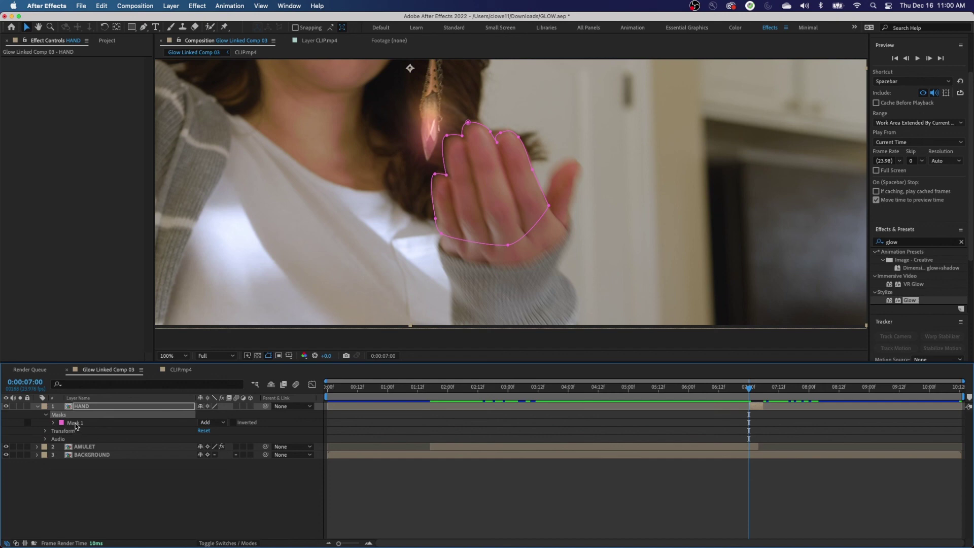
right_click(76, 425)
click(96, 432)
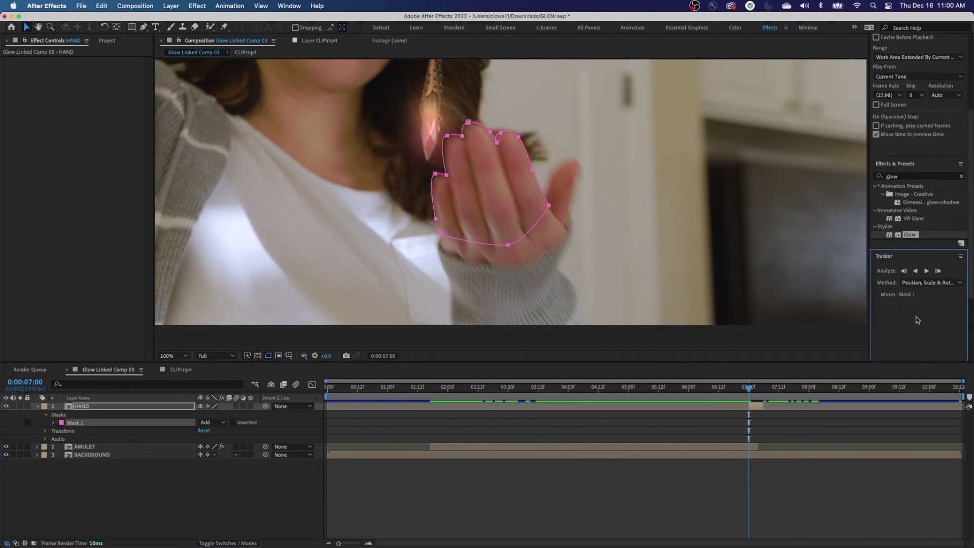
click(938, 206)
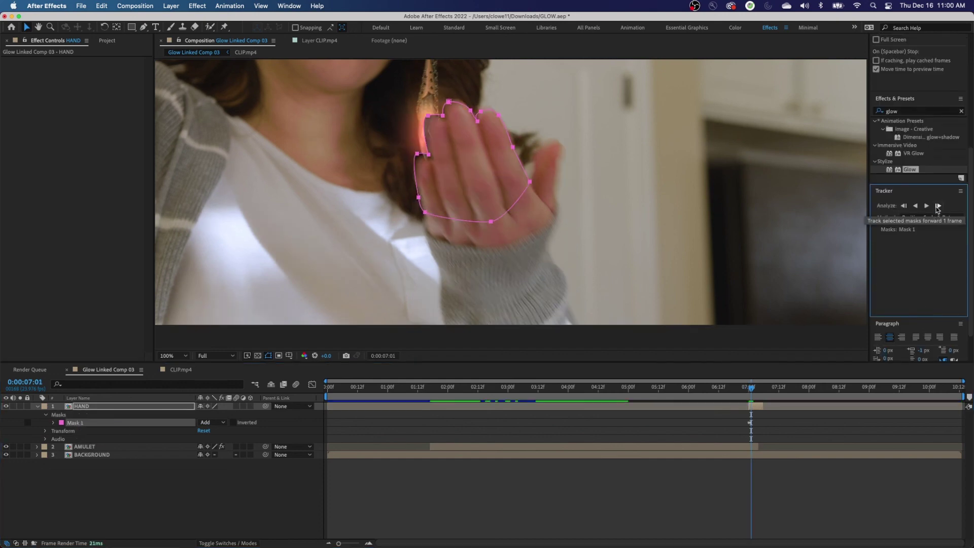
click(938, 206)
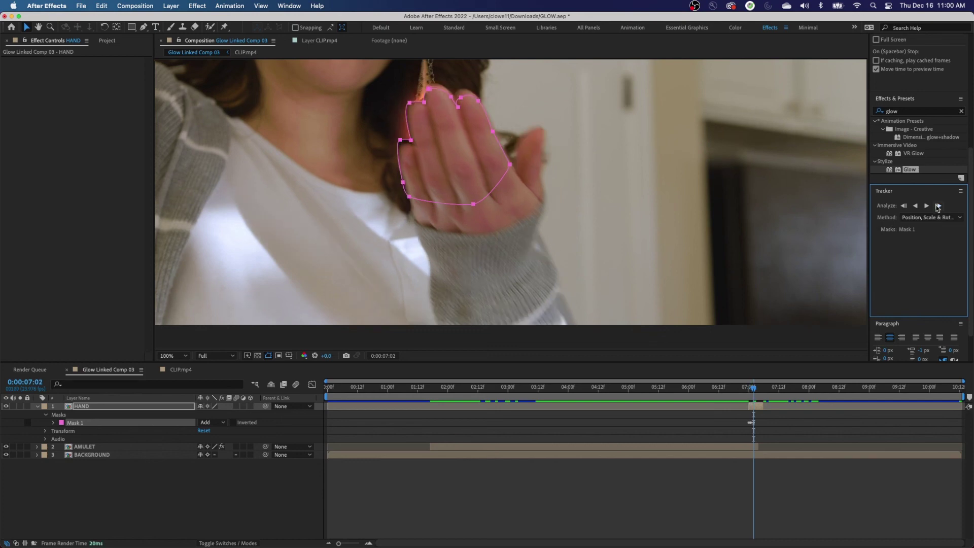
Correct the mask points at the fingertips while tracking Mask 1 forward frame by frame to 0:00:07:06.
drag(429, 89, 433, 84)
click(938, 206)
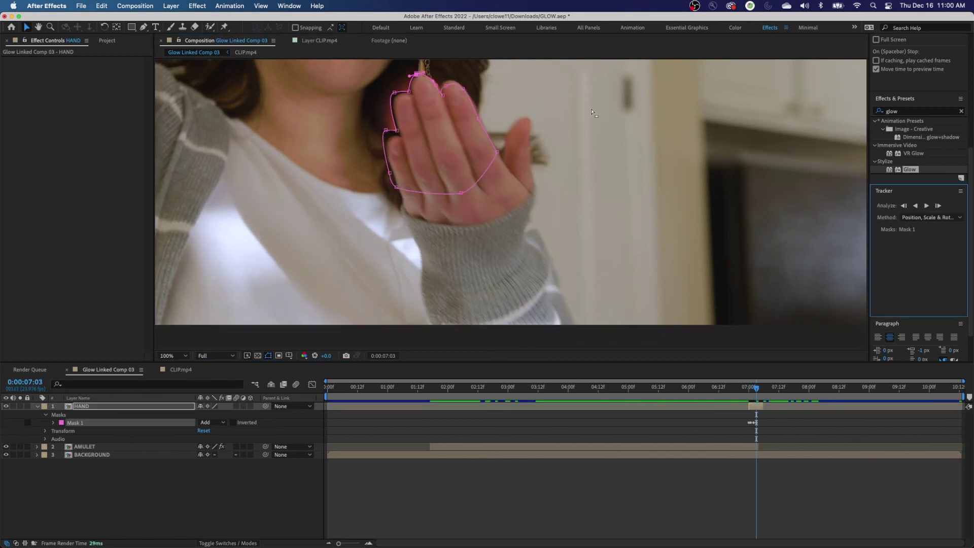
click(409, 94)
key(Page_Down)
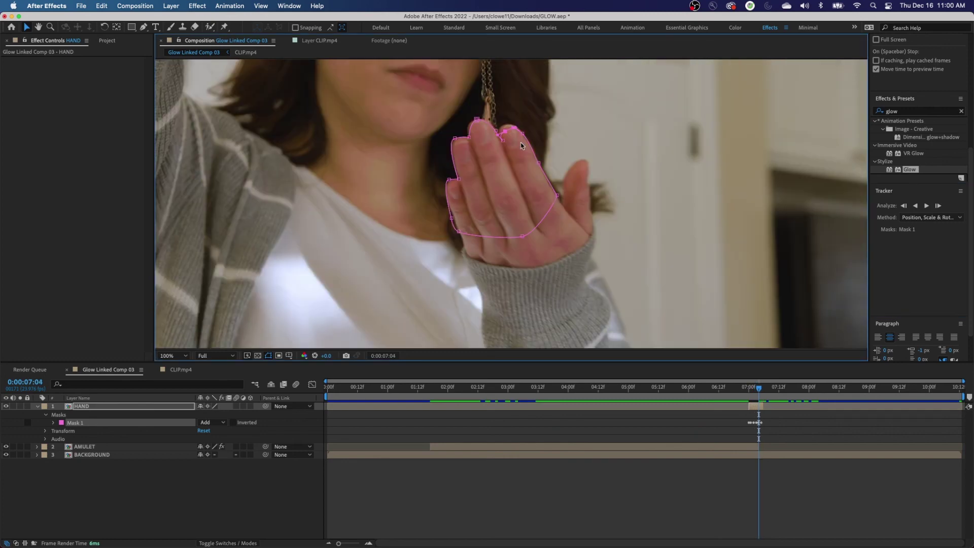
drag(514, 127, 512, 122)
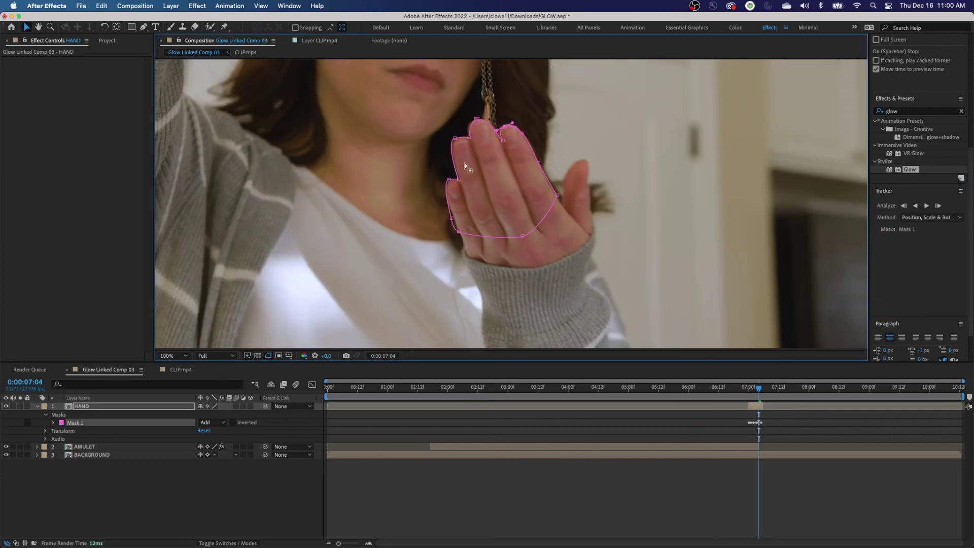
click(938, 206)
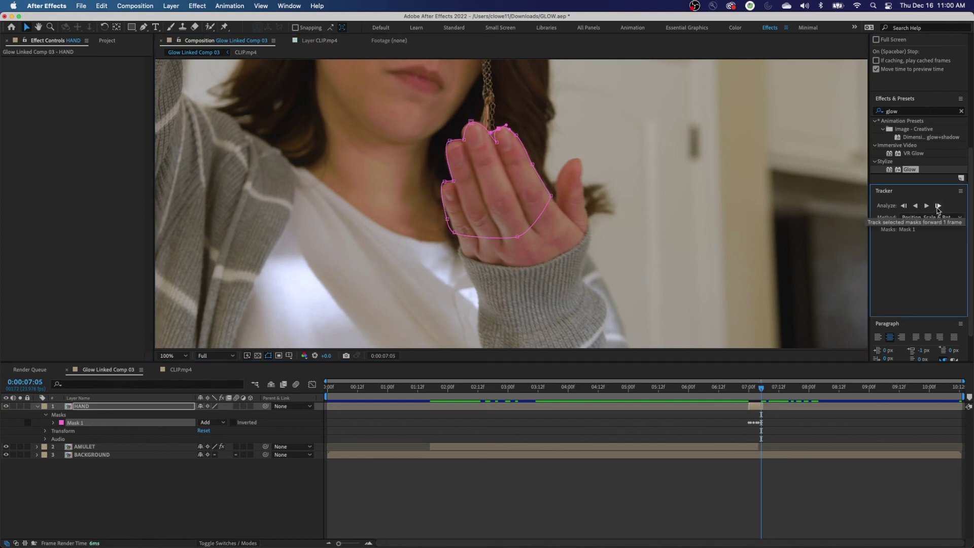
click(938, 206)
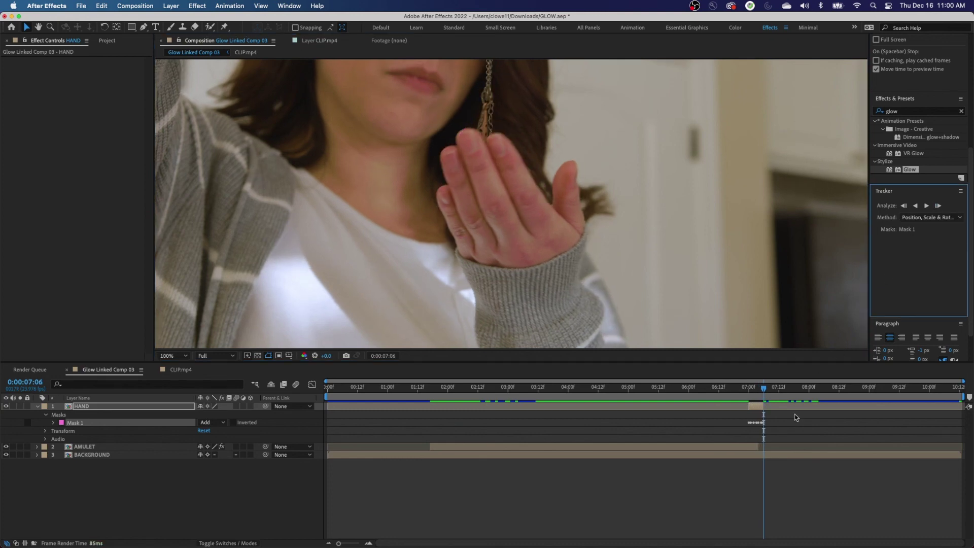
At 0:00:07:01, set Mask 1's Mask Feather to 6.0 pixels and its Mask Expansion to -2 pixels.
click(751, 388)
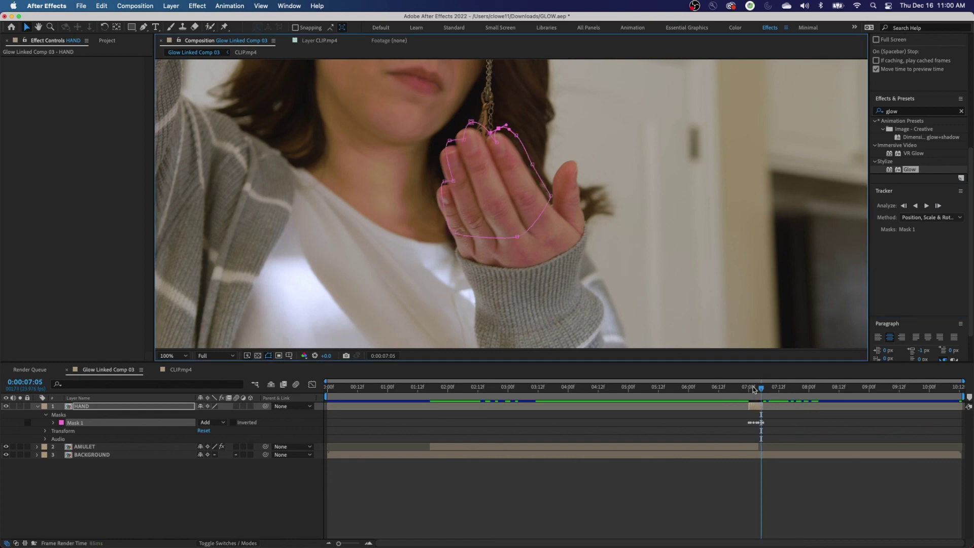
click(753, 388)
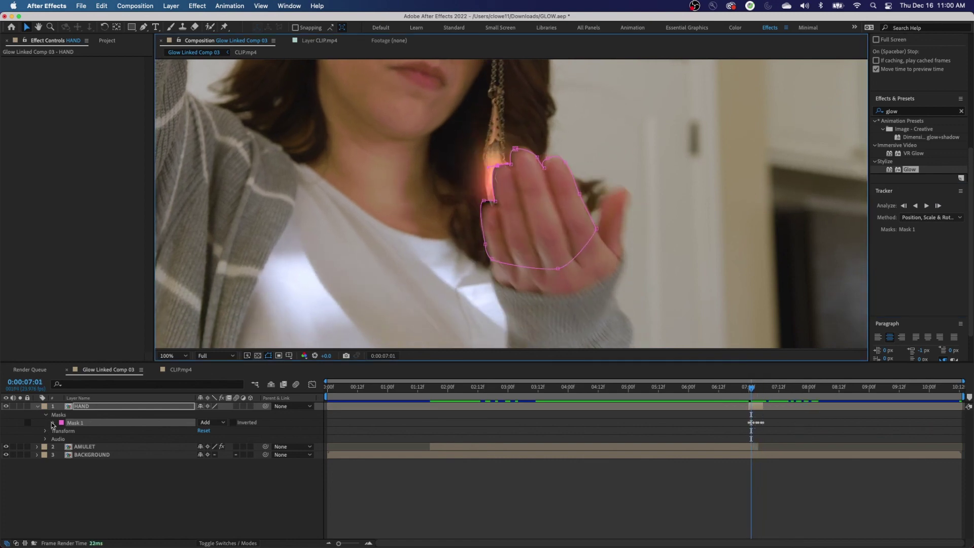
click(53, 423)
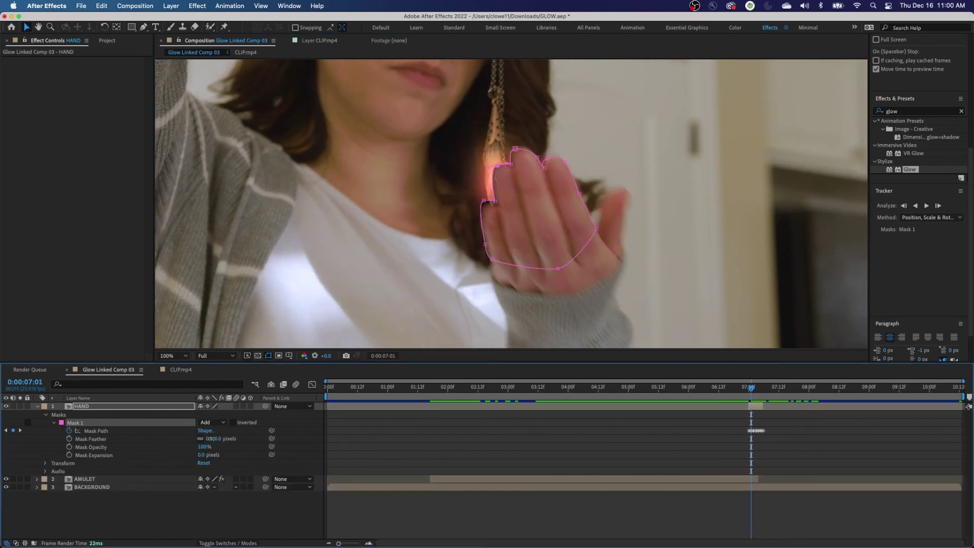
drag(210, 439, 213, 439)
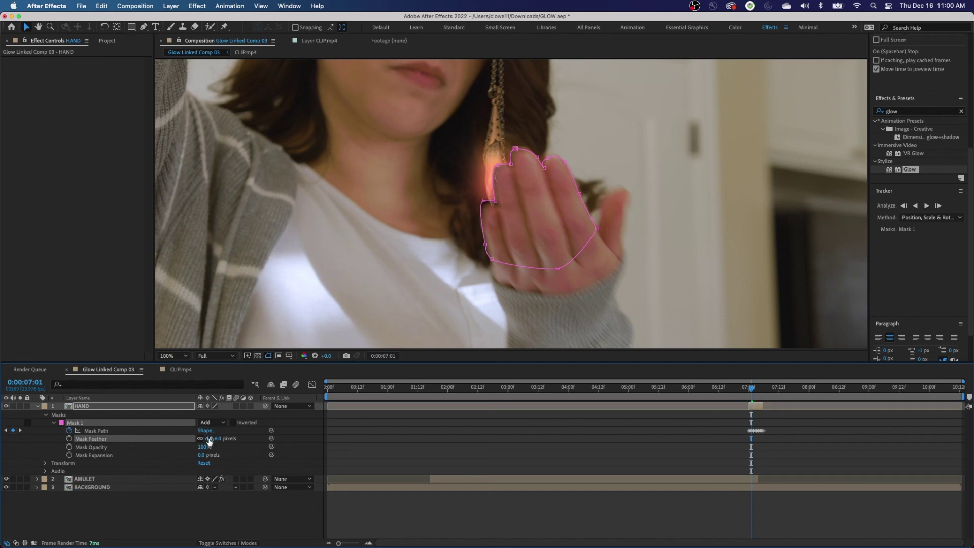
click(201, 455)
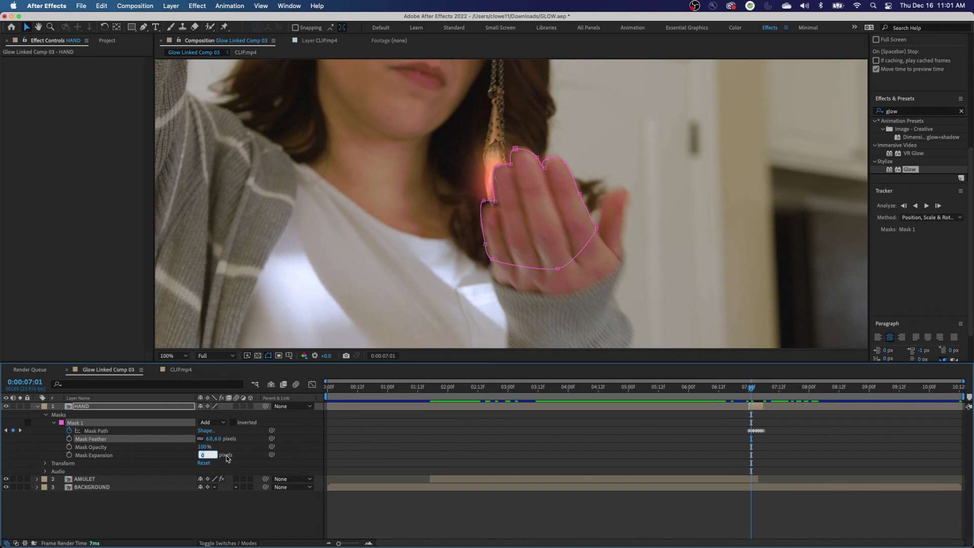
text(-2)
key(Return)
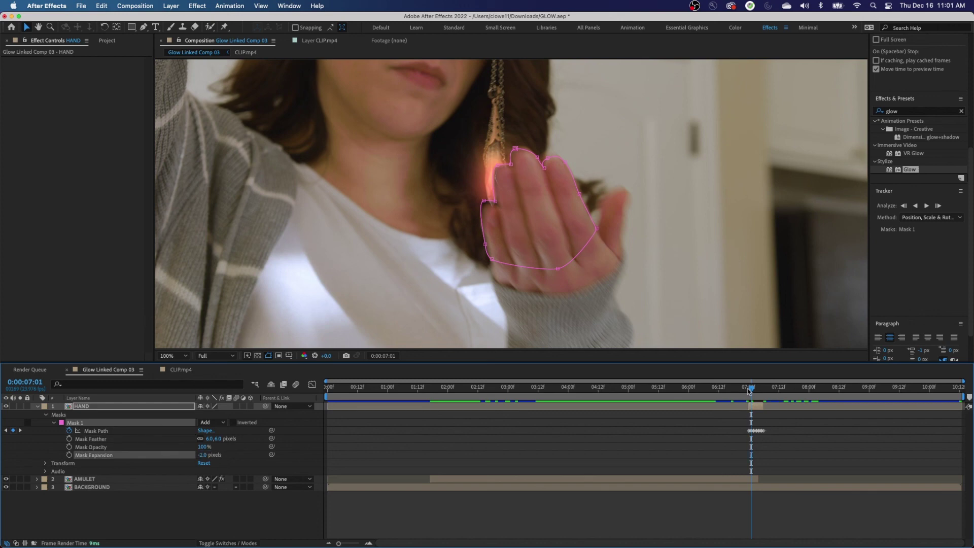
Play back the whole composition to check the glow and the hand cover, stopping at 0:00:08:16.
drag(749, 390, 701, 388)
key(shift+slash)
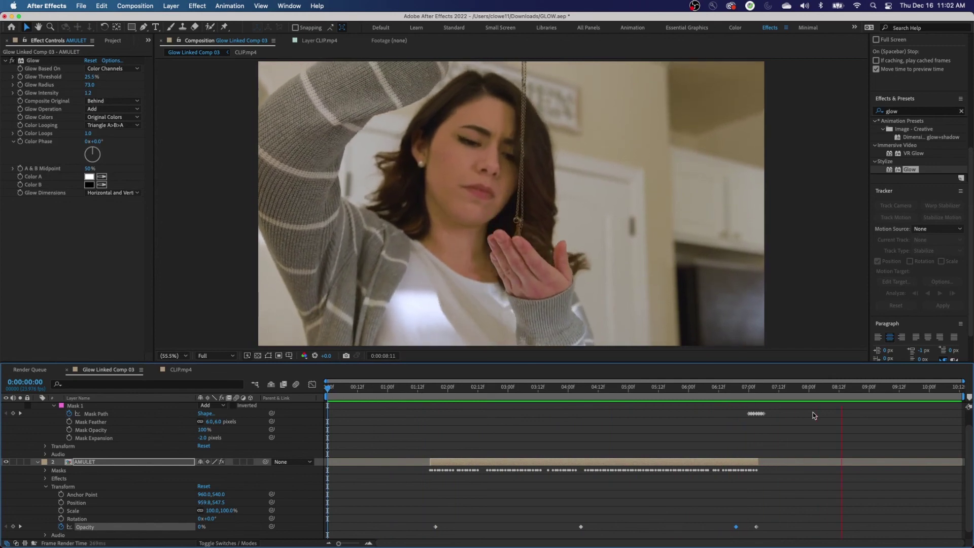
key(space)
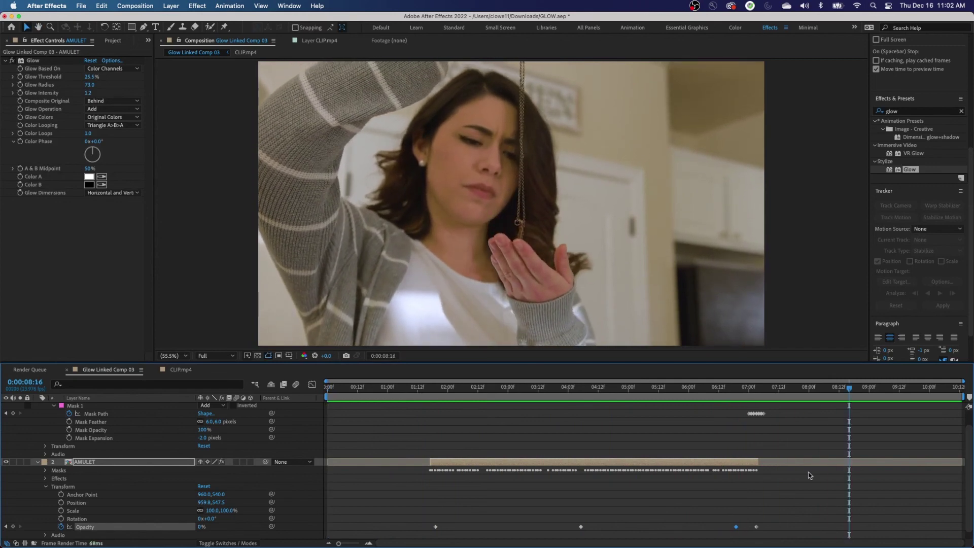